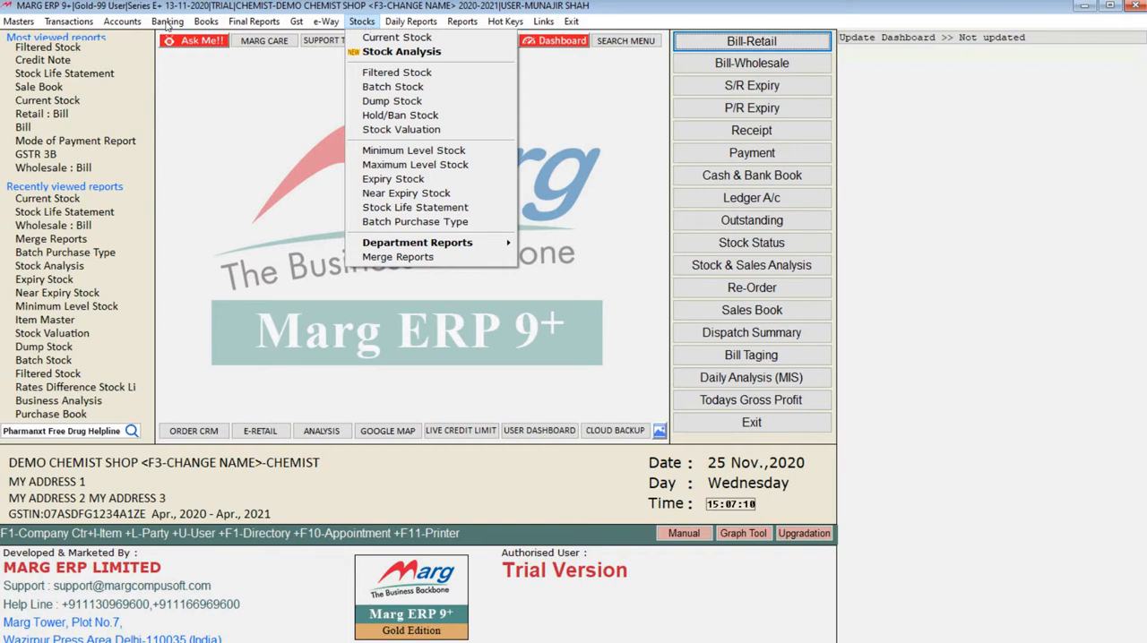
Open the Current Stock report and look through the items' packing, closing stock and rate details.
click(362, 21)
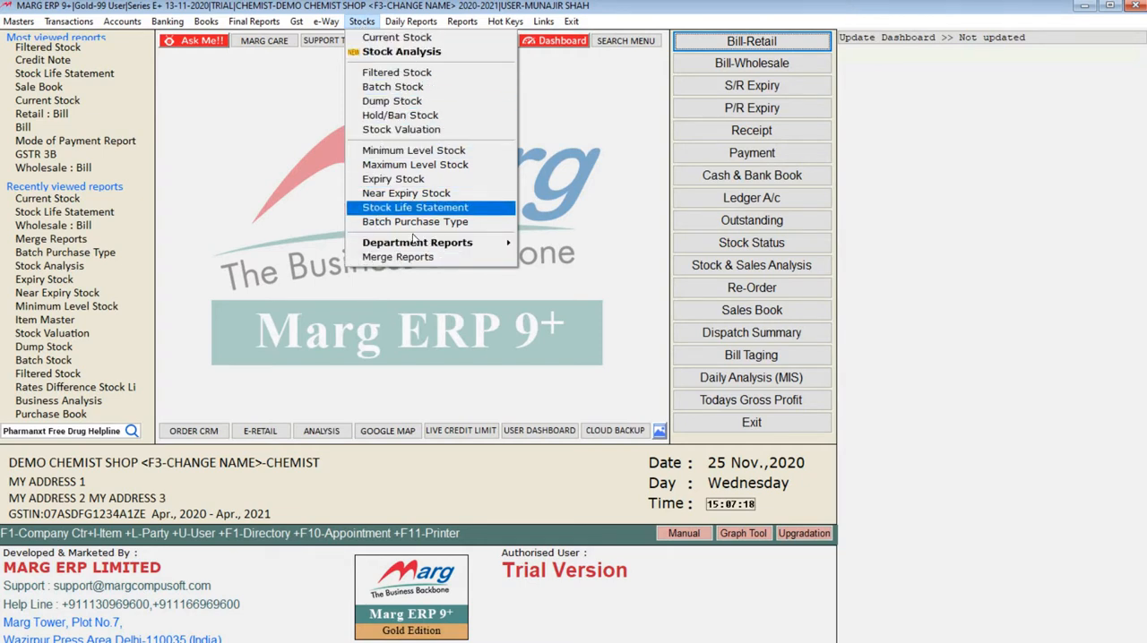
click(394, 38)
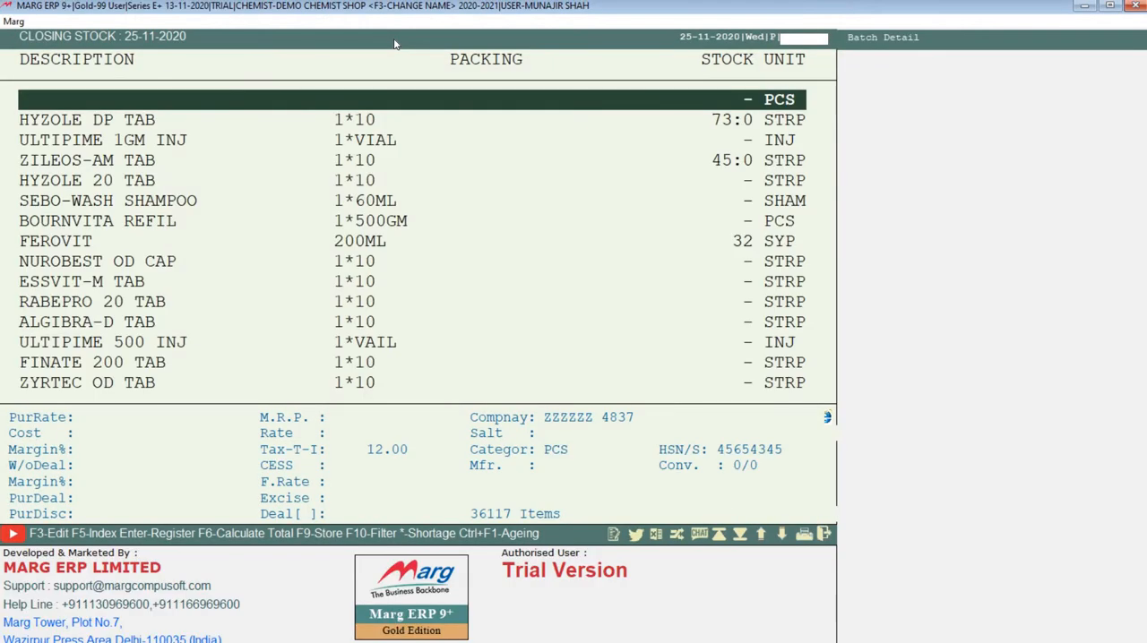
key(Down)
key(Down)
key(Down)
key(Down)
key(Down)
key(Down)
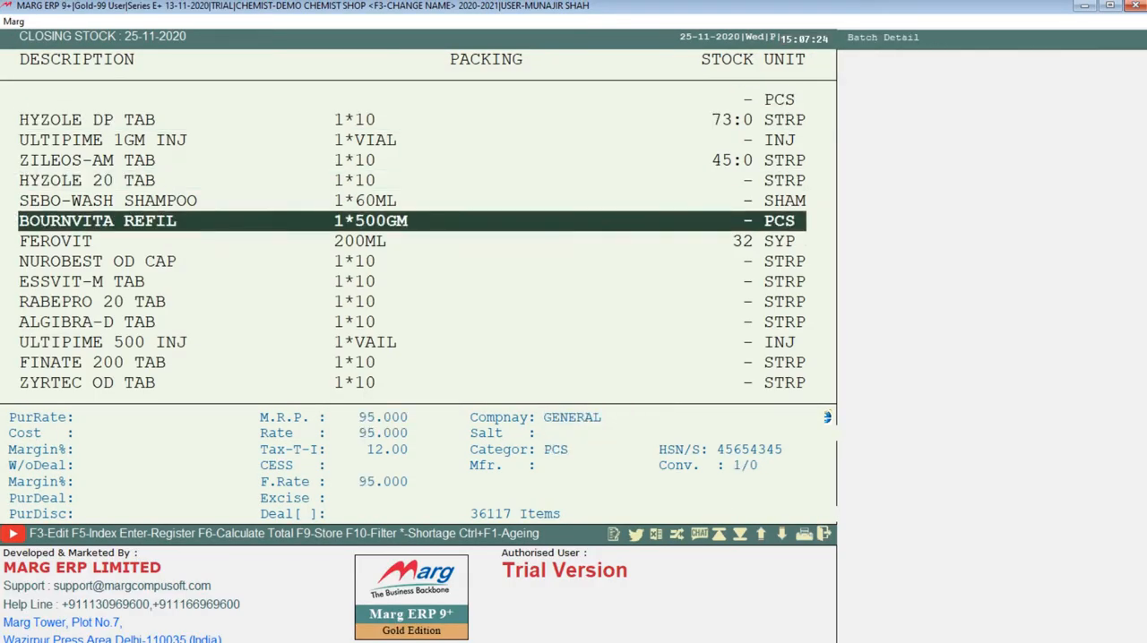
key(Down)
key(Down)
key(Down)
key(Down)
key(Down)
key(Down)
key(Down)
key(Down)
key(Down)
key(Down)
key(Down)
key(Down)
key(Down)
key(Down)
key(Down)
key(Down)
key(Down)
key(Down)
key(Down)
key(Down)
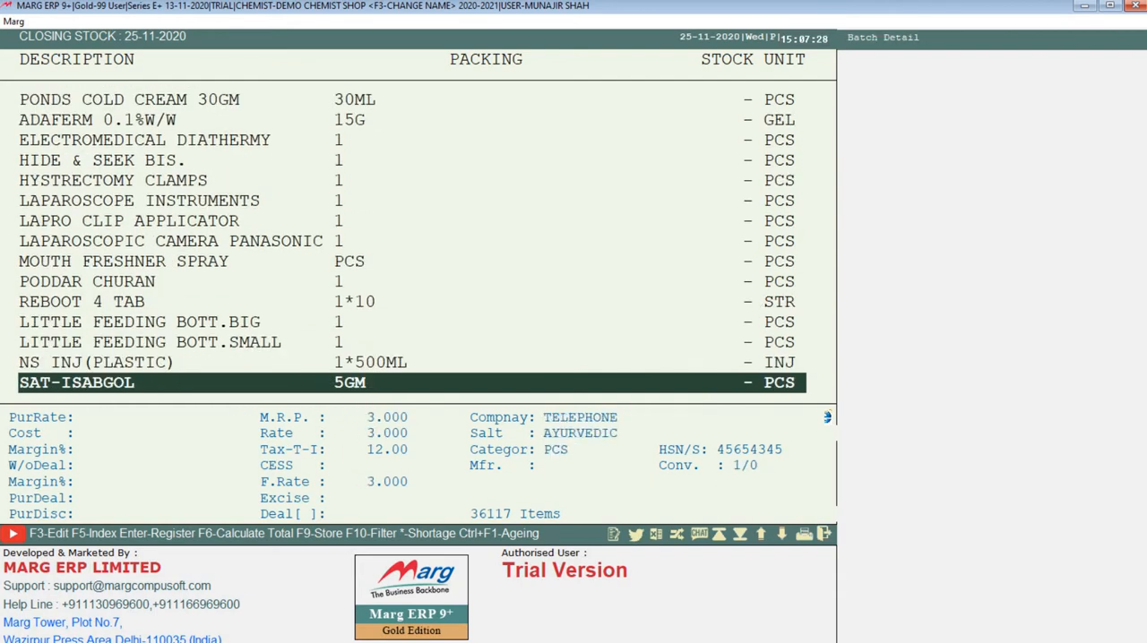
key(Up)
key(Up)
key(Up)
key(Up)
key(Up)
key(Up)
key(Up)
key(Up)
key(Up)
key(Up)
key(Up)
key(Up)
key(Up)
key(Up)
key(Up)
key(Up)
key(Up)
key(Up)
key(Up)
key(Up)
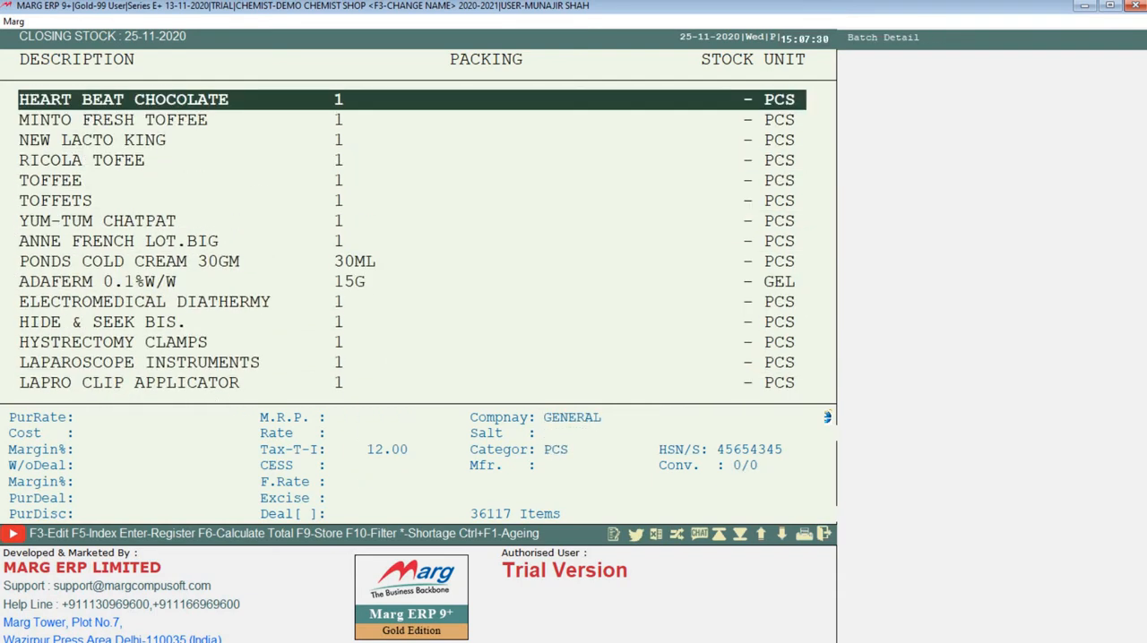
key(Up)
key(Up)
key(Up)
key(Up)
key(Up)
key(Up)
key(Up)
key(Up)
key(Up)
key(Down)
key(Down)
key(Down)
key(Down)
key(Down)
key(Down)
key(Down)
key(Down)
key(Down)
key(Down)
key(Down)
key(Down)
key(Down)
key(Down)
key(Down)
key(Down)
key(Down)
key(Down)
key(Down)
key(Down)
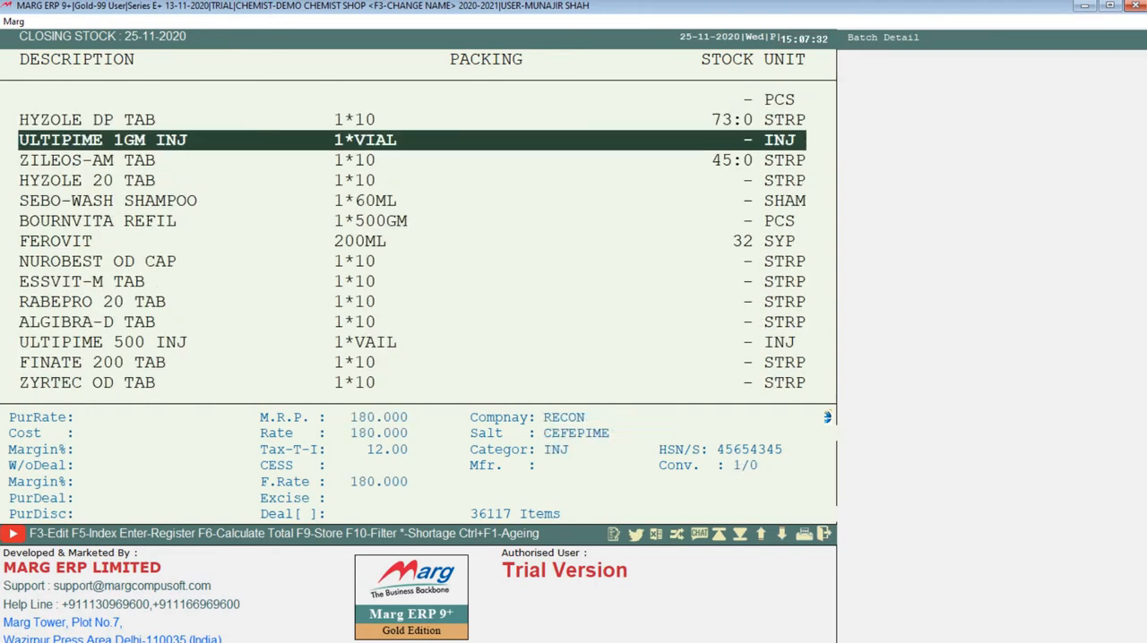
key(Down)
key(Down)
key(Down)
key(Down)
key(Down)
key(Down)
key(Down)
key(Down)
key(Down)
key(Down)
key(Down)
key(Down)
key(Down)
key(Down)
key(Down)
key(Down)
key(Down)
key(Down)
key(Down)
key(Down)
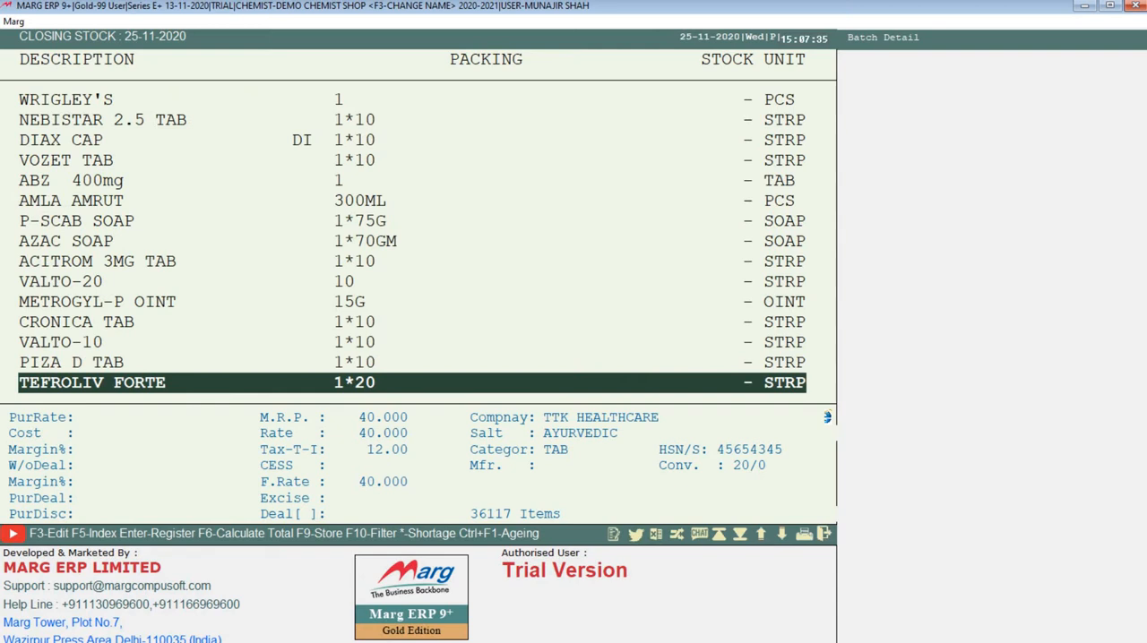
key(Up)
key(Up)
key(Up)
key(Up)
key(Up)
key(Up)
key(Up)
key(Up)
key(Up)
key(Up)
key(Up)
key(Up)
key(Up)
key(Up)
key(Up)
key(Up)
key(Up)
key(Up)
key(Up)
key(Up)
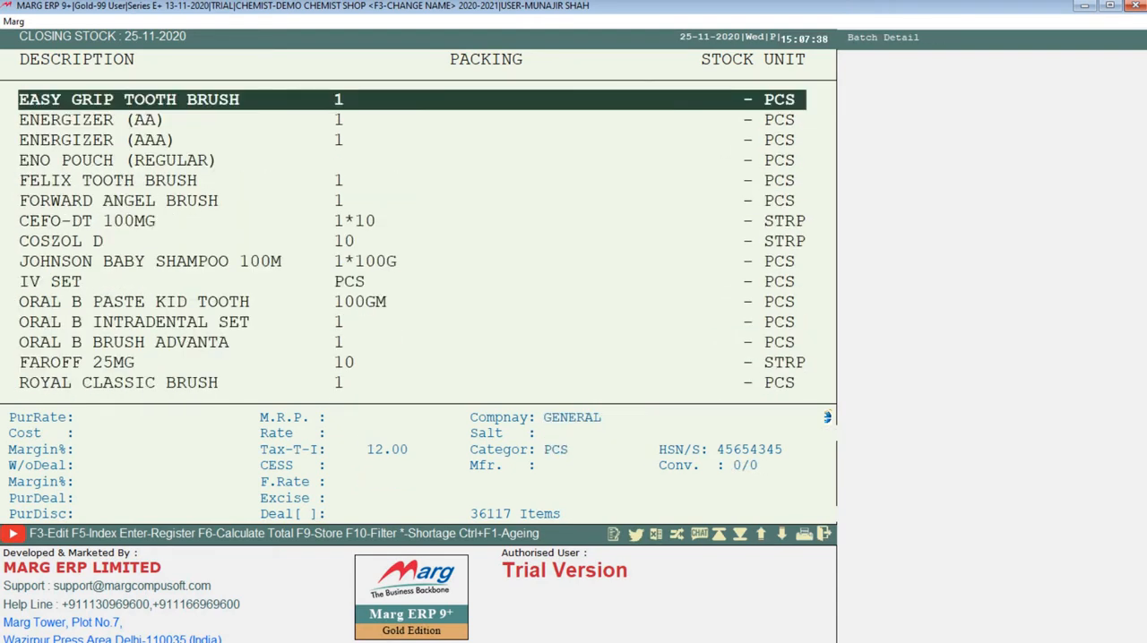
key(Up)
key(Up)
key(Up)
key(Up)
key(Up)
key(Up)
key(Up)
key(Up)
key(Up)
key(Up)
key(Up)
key(Up)
key(Up)
key(Up)
key(Up)
key(Up)
key(Up)
key(Up)
key(Up)
key(Up)
key(Up)
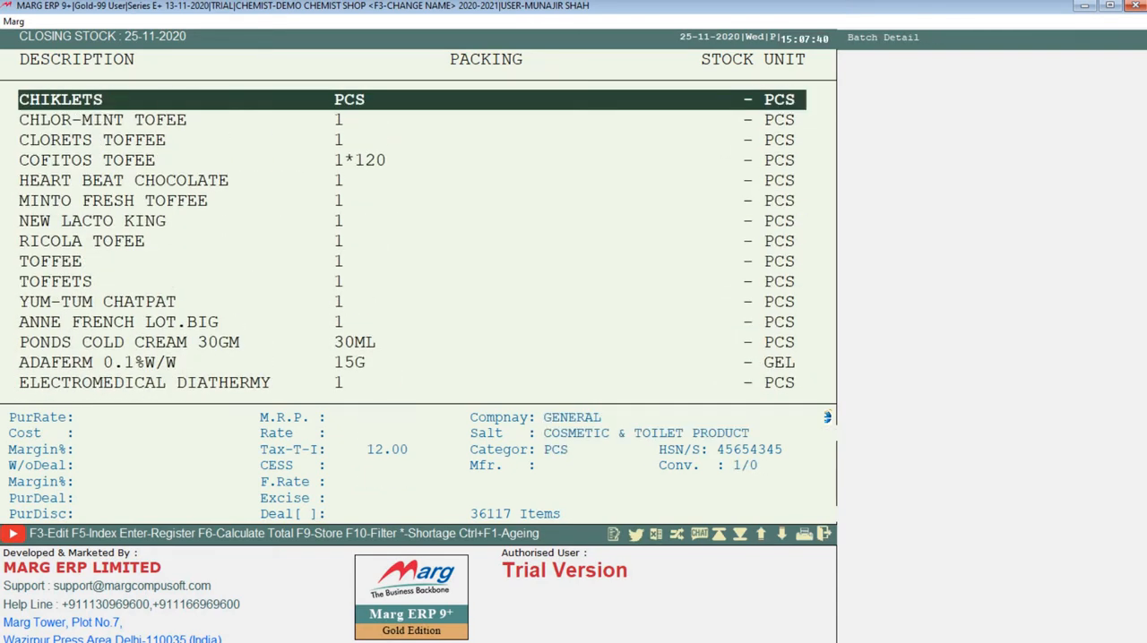
key(Up)
key(Up)
key(Up)
key(Up)
key(Up)
key(Up)
key(Up)
key(Up)
key(Up)
key(Up)
key(Up)
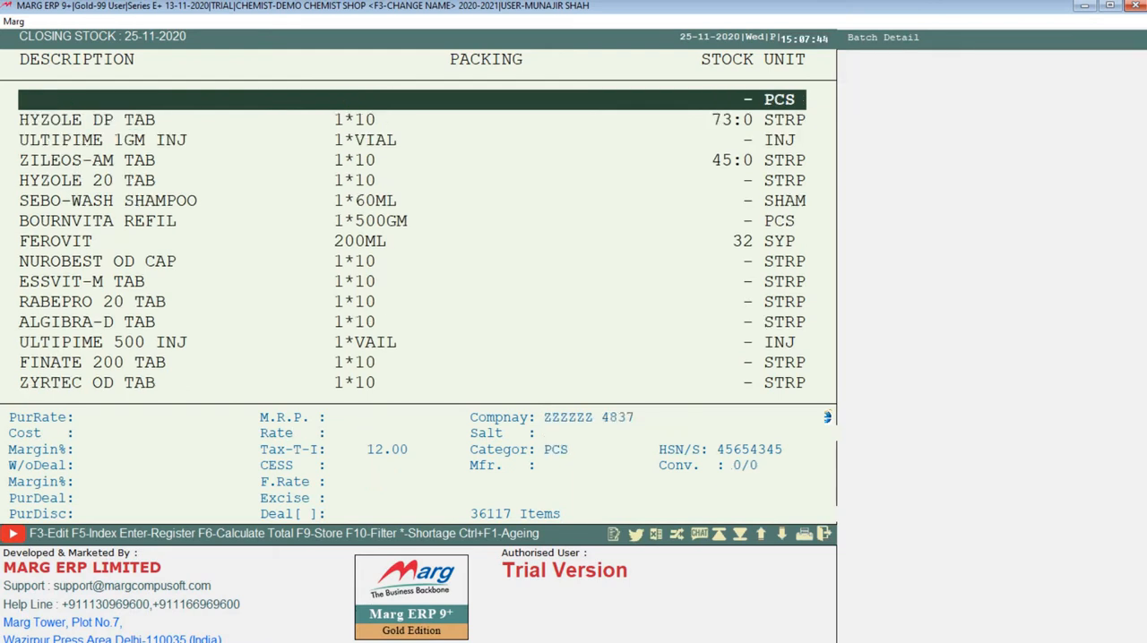
Limit the closing stock list to items with stock, review their batch details, and close the report.
key(plus)
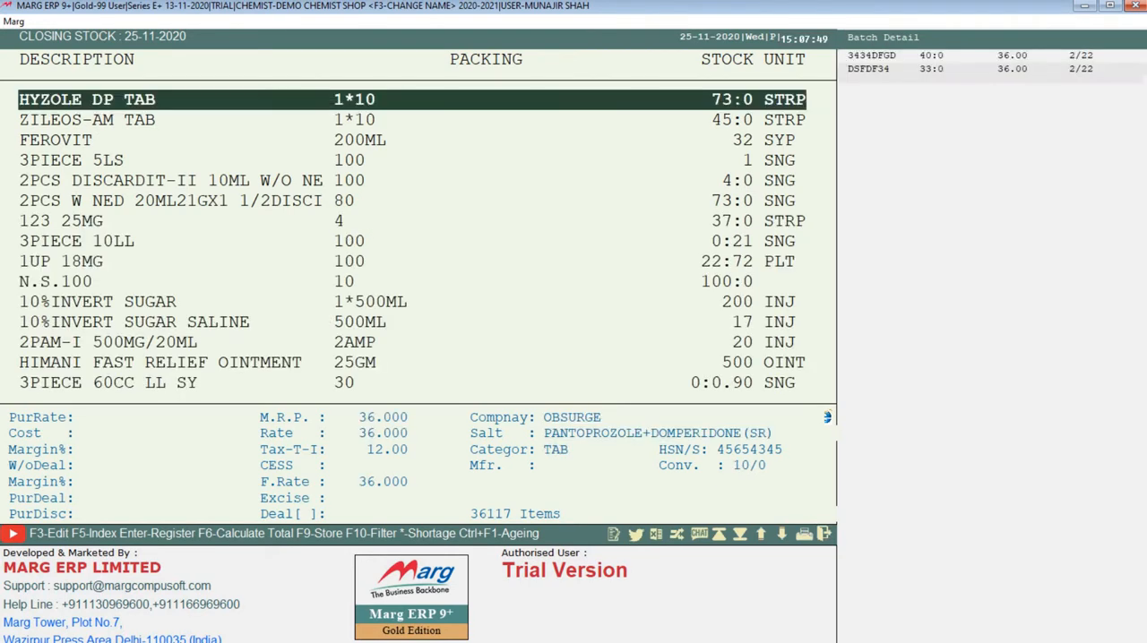
key(Down)
key(Down)
key(Down)
key(Down)
key(Down)
key(Down)
key(Down)
key(Down)
key(Down)
key(Down)
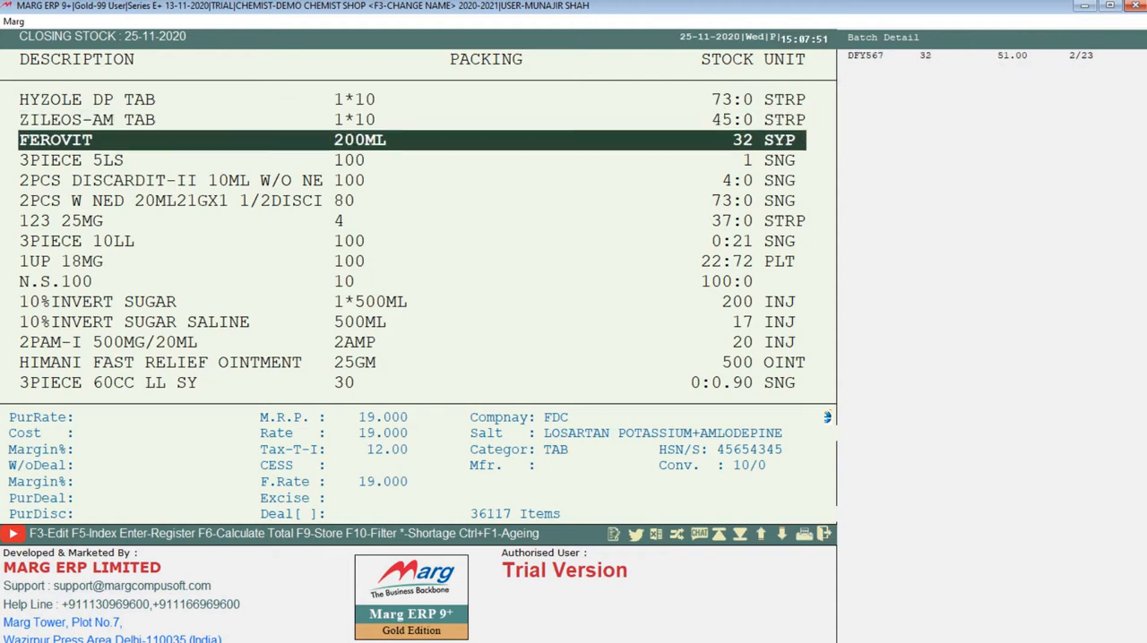
key(Down)
key(Down)
key(Down)
key(Down)
key(Down)
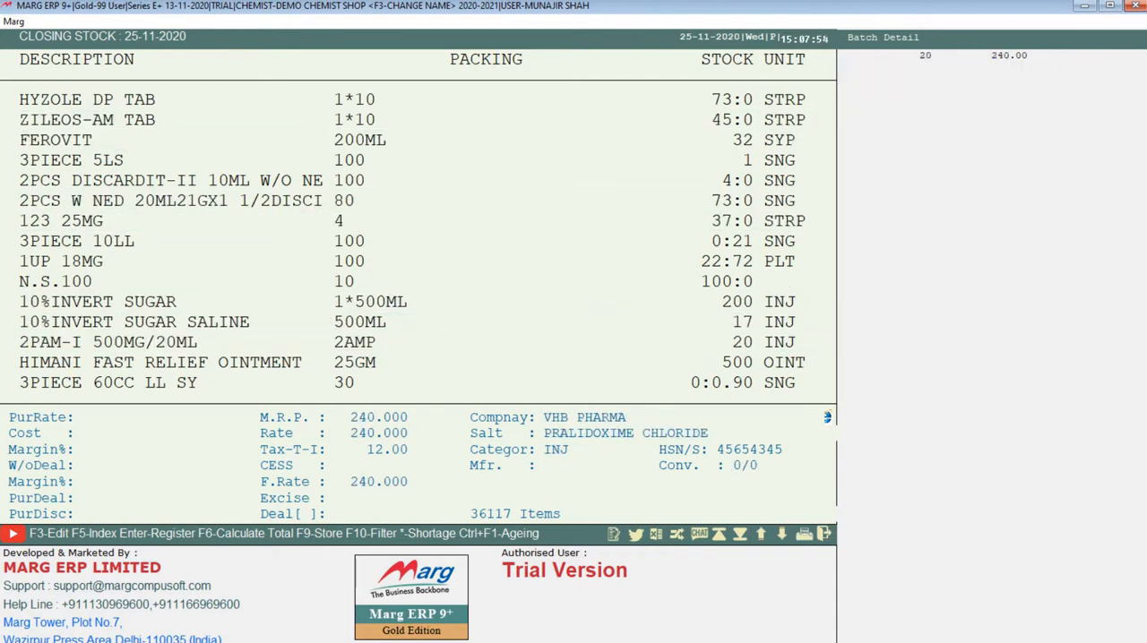
key(Down)
key(Down)
key(Down)
key(Down)
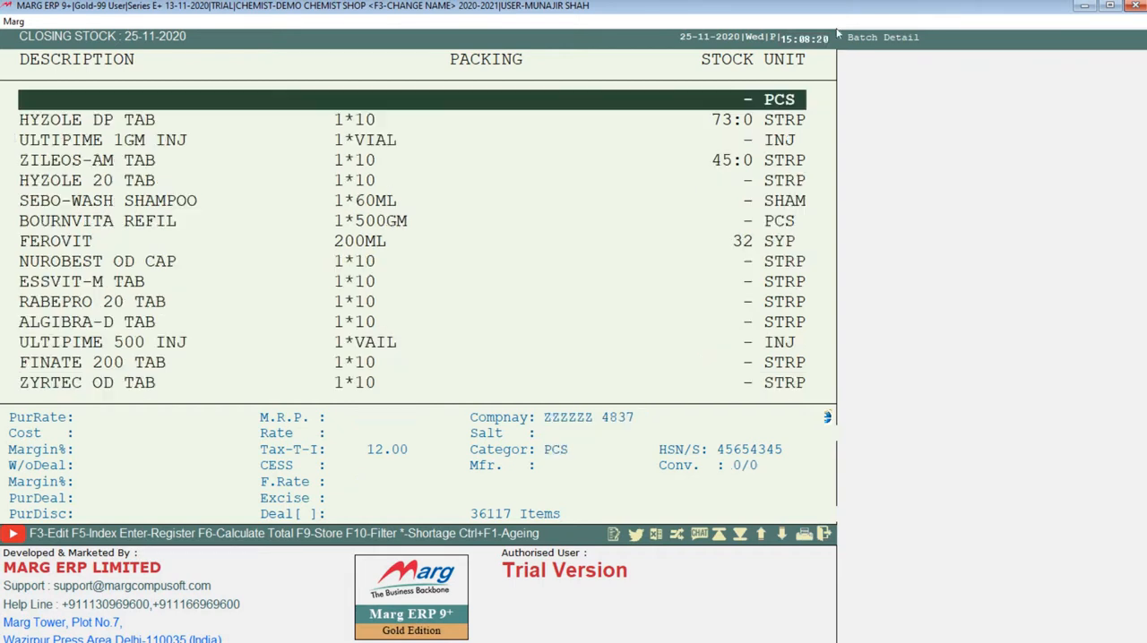
key(Escape)
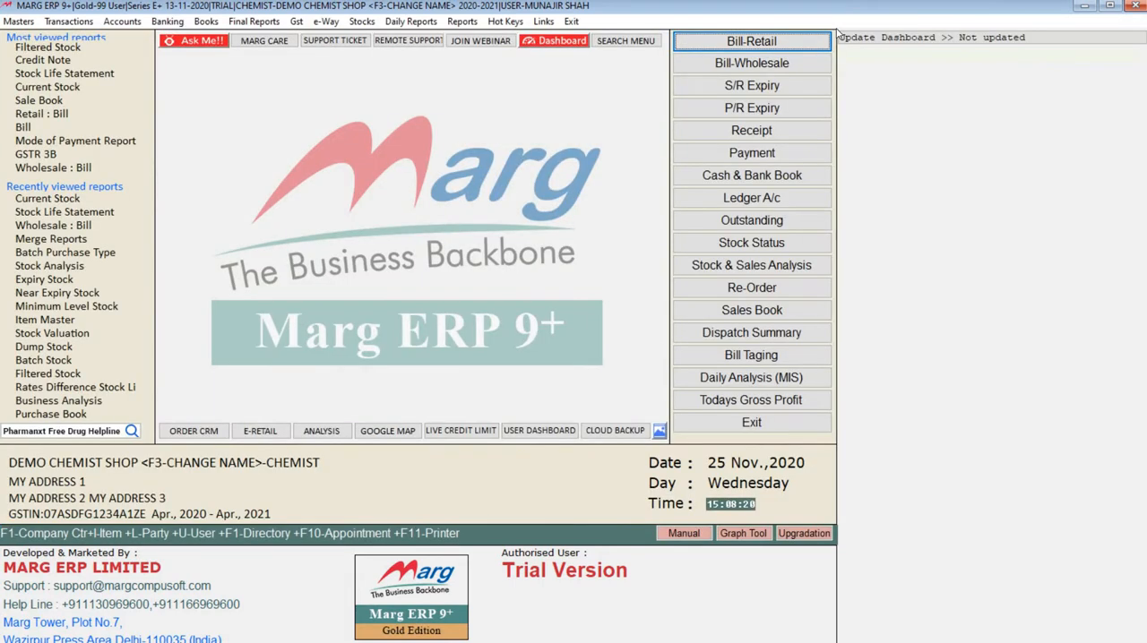
Set up a Filtered Stock report with company selection enabled and all companies selected.
click(361, 20)
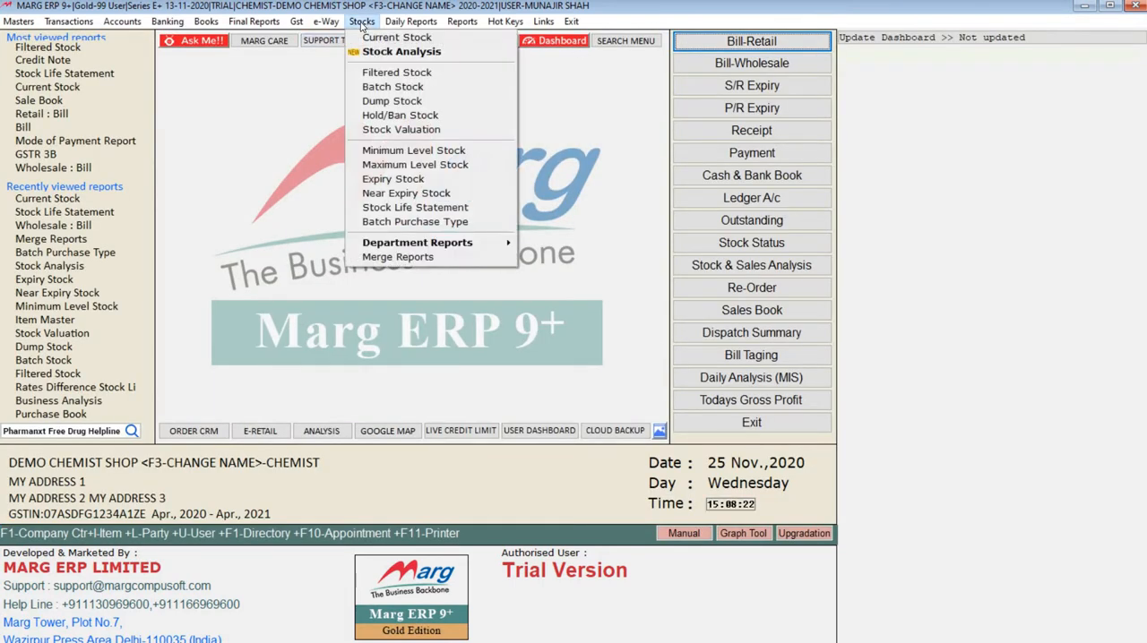
click(397, 73)
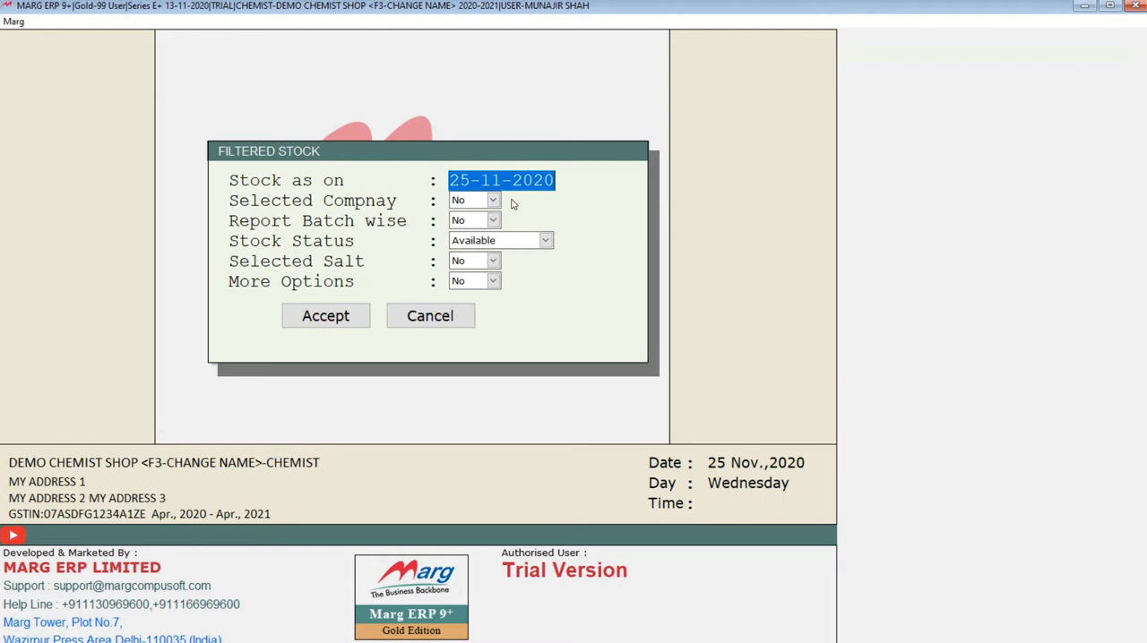
click(460, 203)
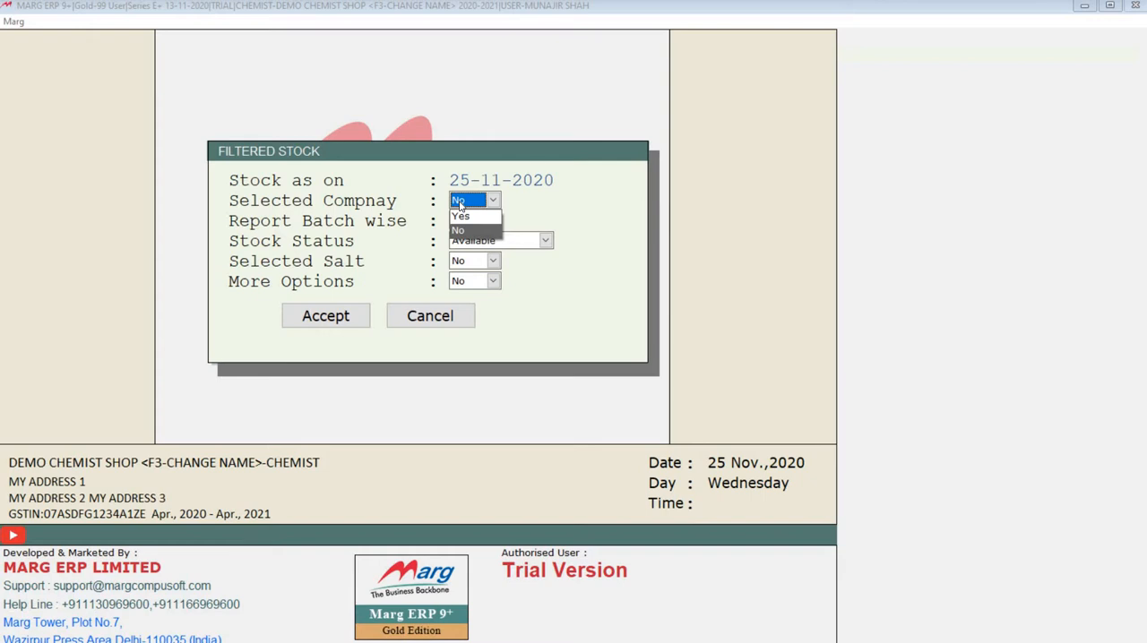
click(459, 217)
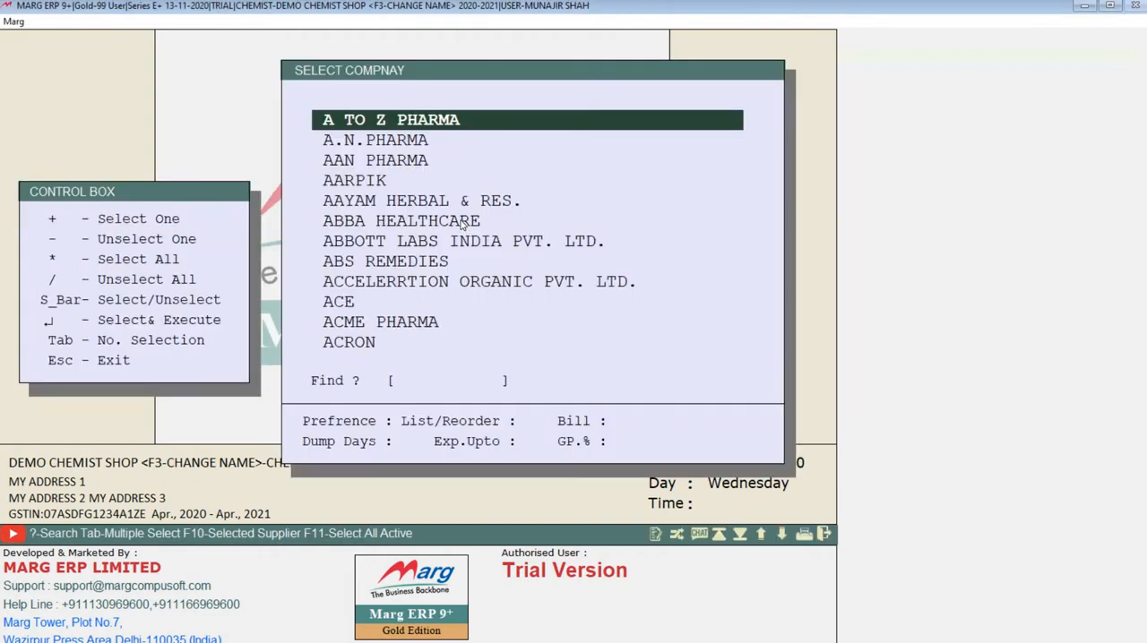
key(Down)
key(Down)
key(Down)
key(Down)
key(Down)
key(Down)
key(Down)
key(Down)
key(Down)
key(Down)
key(Down)
key(Down)
key(Down)
key(Down)
key(Down)
key(Down)
key(Down)
key(Down)
key(Down)
key(Down)
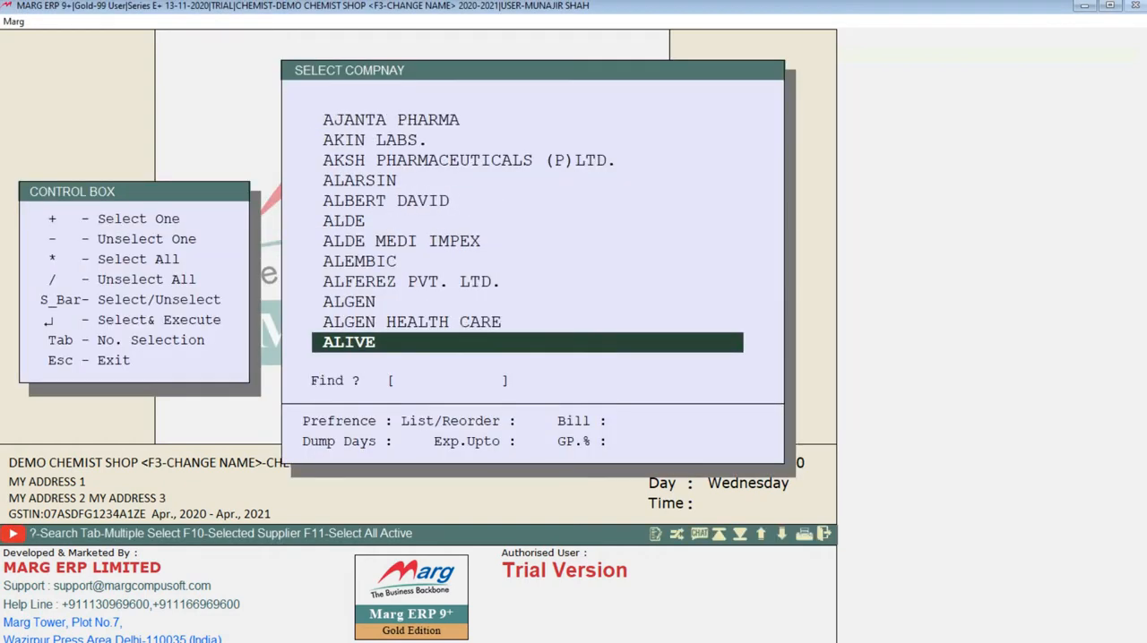
key(Down)
key(Down)
key(Down)
key(Down)
key(Down)
key(Down)
key(Down)
key(Down)
key(Down)
key(Down)
key(Down)
key(Down)
key(Down)
key(Down)
key(Down)
key(Down)
key(Down)
key(Down)
key(Down)
key(Down)
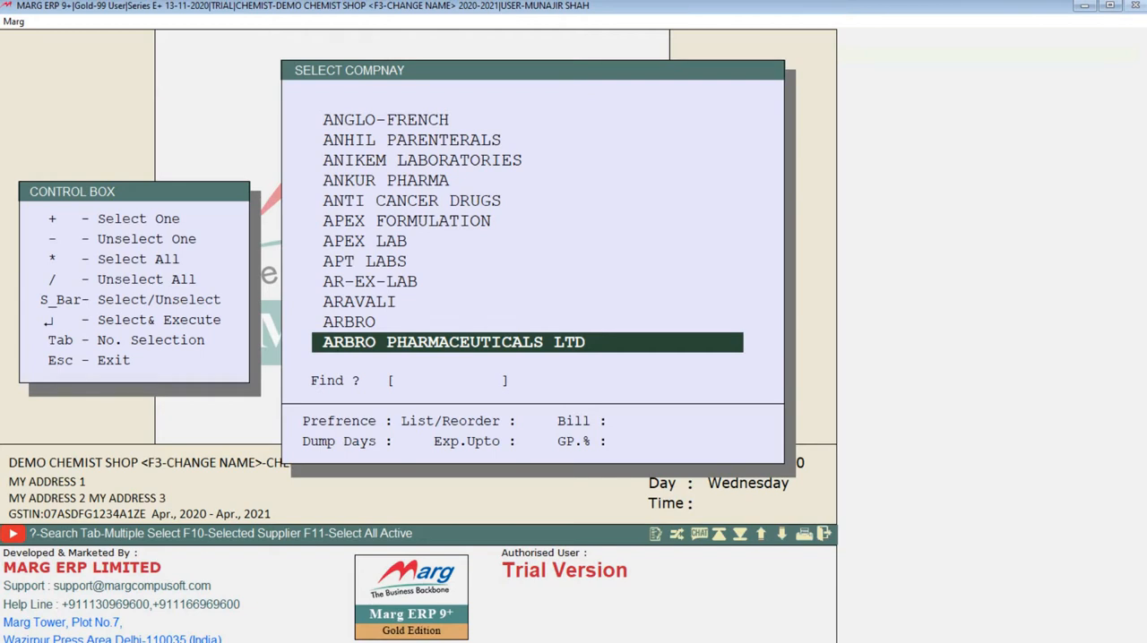
key(asterisk)
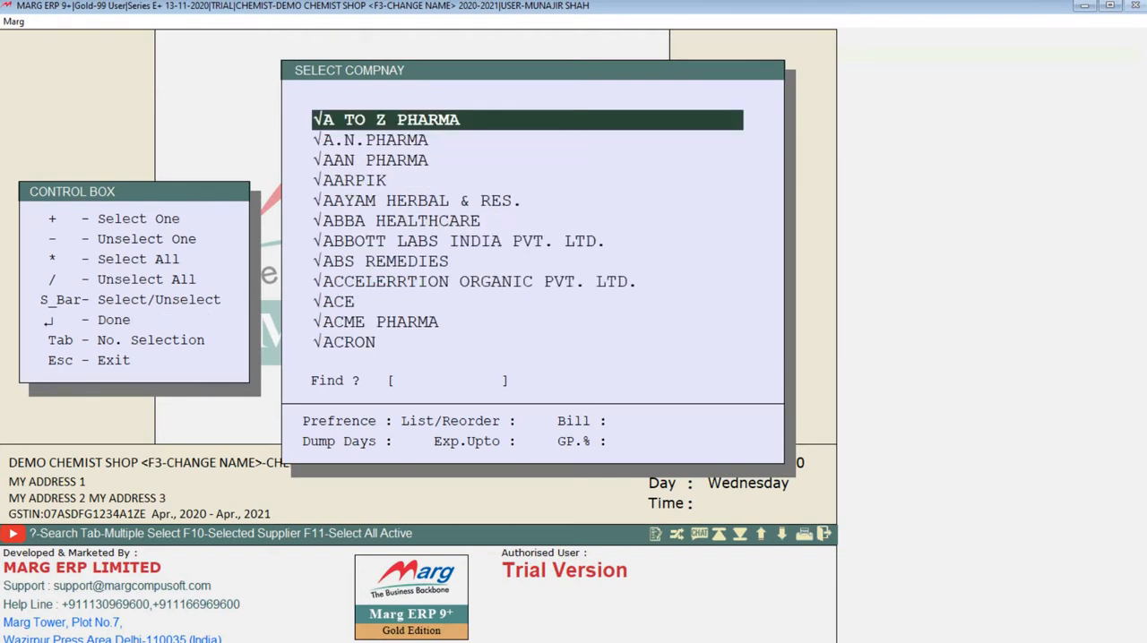
key(Return)
key(Return)
Run the filtered report for Available stock as on 25-11-2020 with the remaining options at No, and close it.
key(Return)
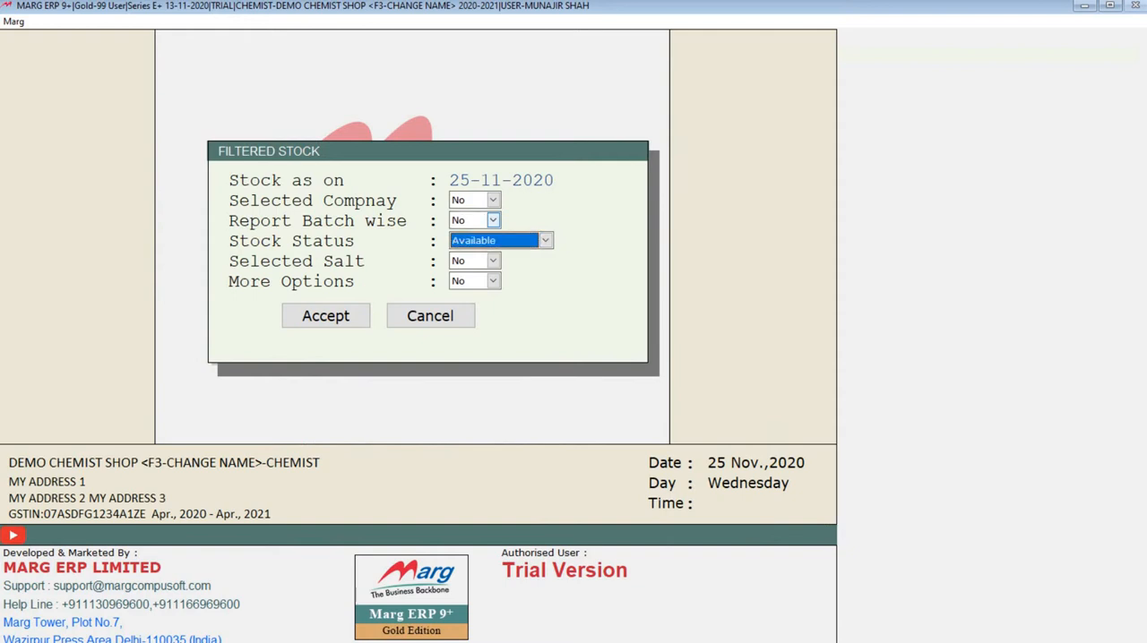
key(Return)
key(Return)
key(Return)
key(Return)
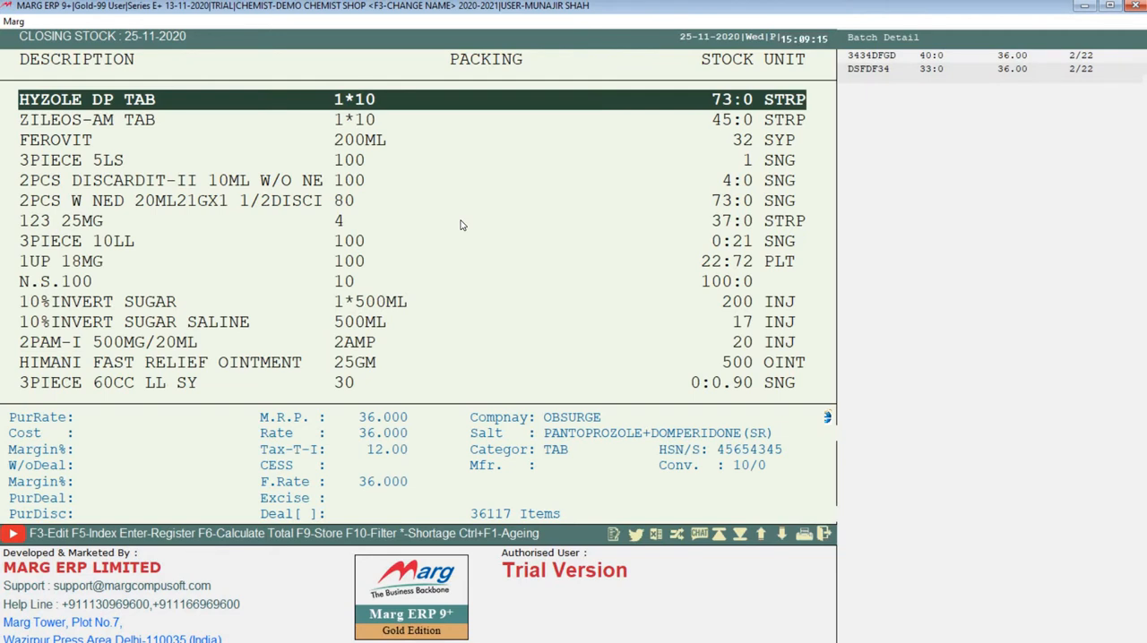
key(Escape)
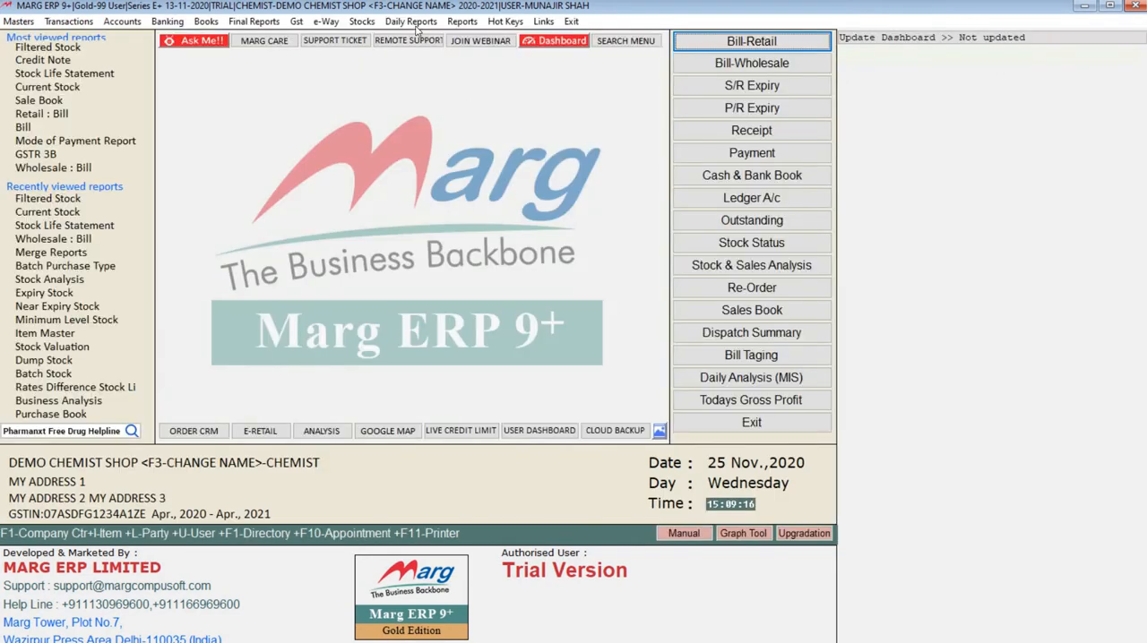
Generate the Filtered Stock report with Report Batch wise set to Yes, review the batch and expiry entries, and close it.
click(361, 21)
click(378, 74)
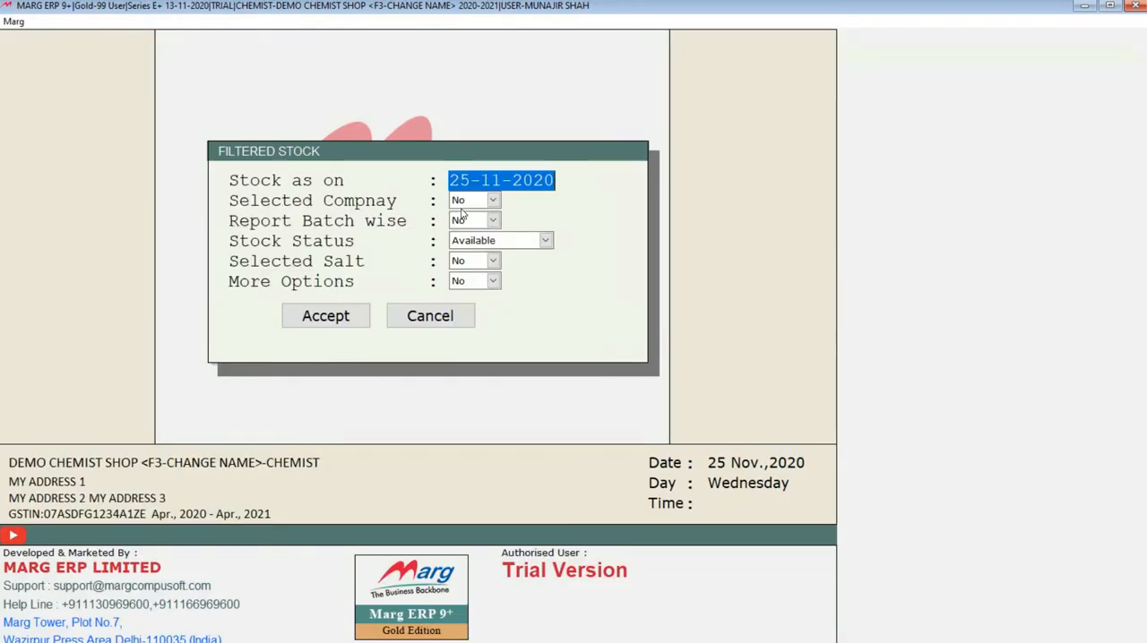
click(467, 222)
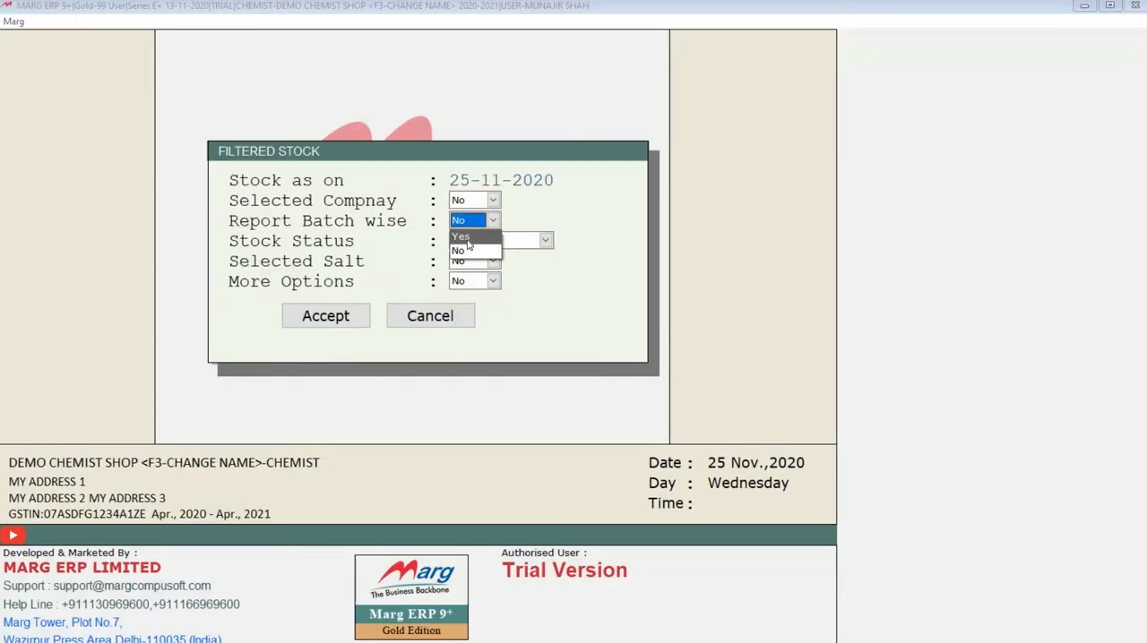
click(467, 240)
key(Return)
key(Return)
key(Return)
key(Return)
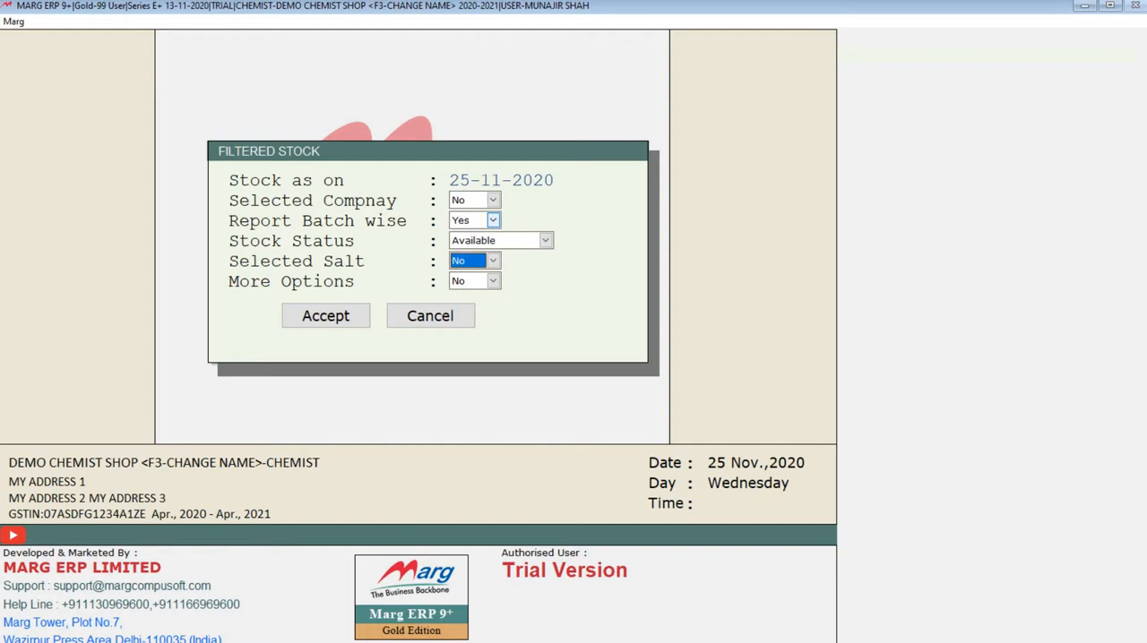
key(Return)
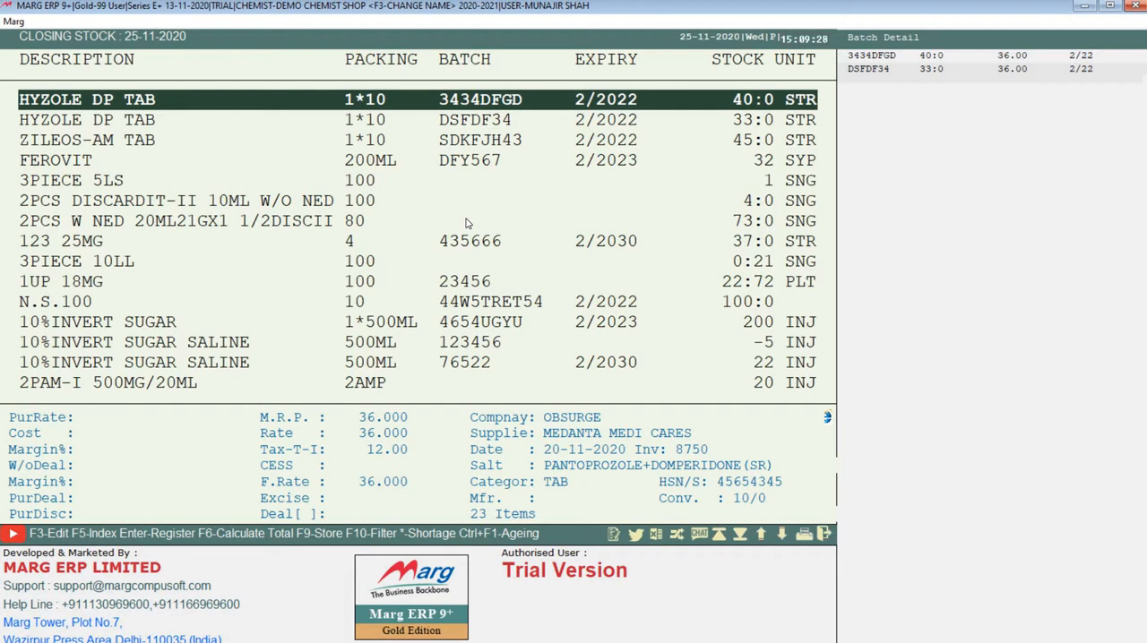
key(Down)
key(Up)
key(Down)
key(Escape)
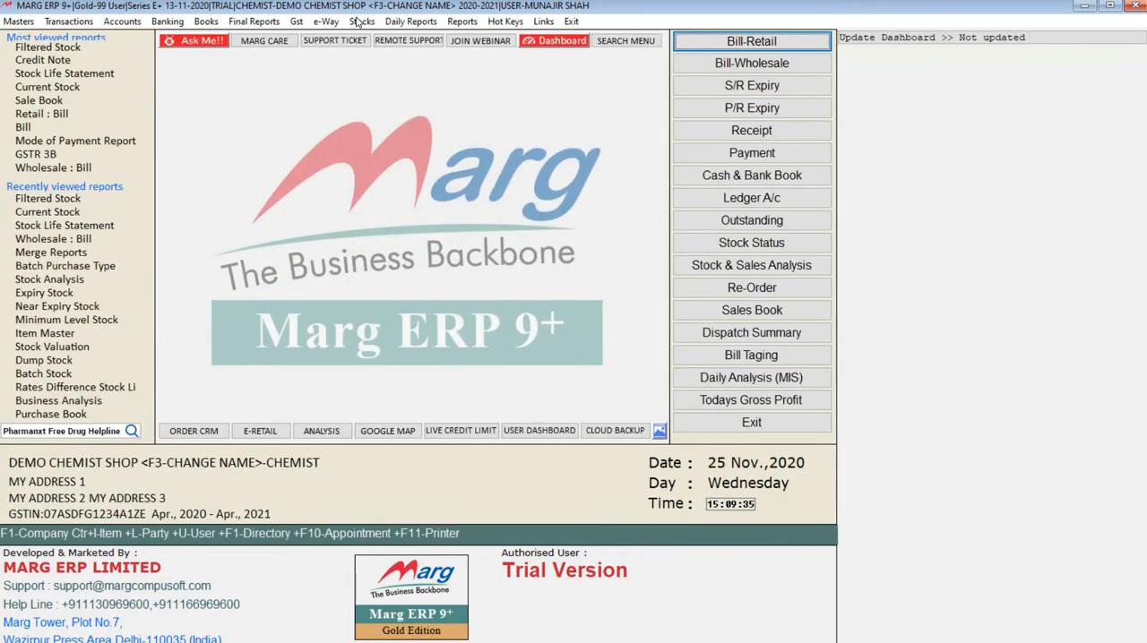
Set Selected Salt to Yes for a new Filtered Stock report and view the salt list without selecting any.
click(361, 20)
click(387, 72)
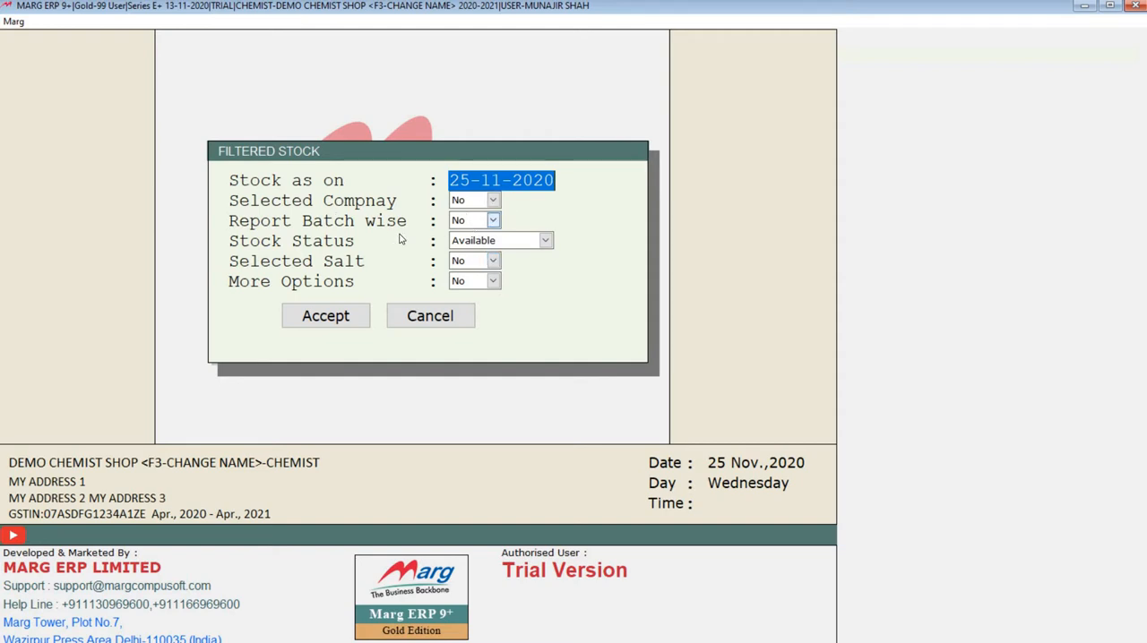
click(479, 262)
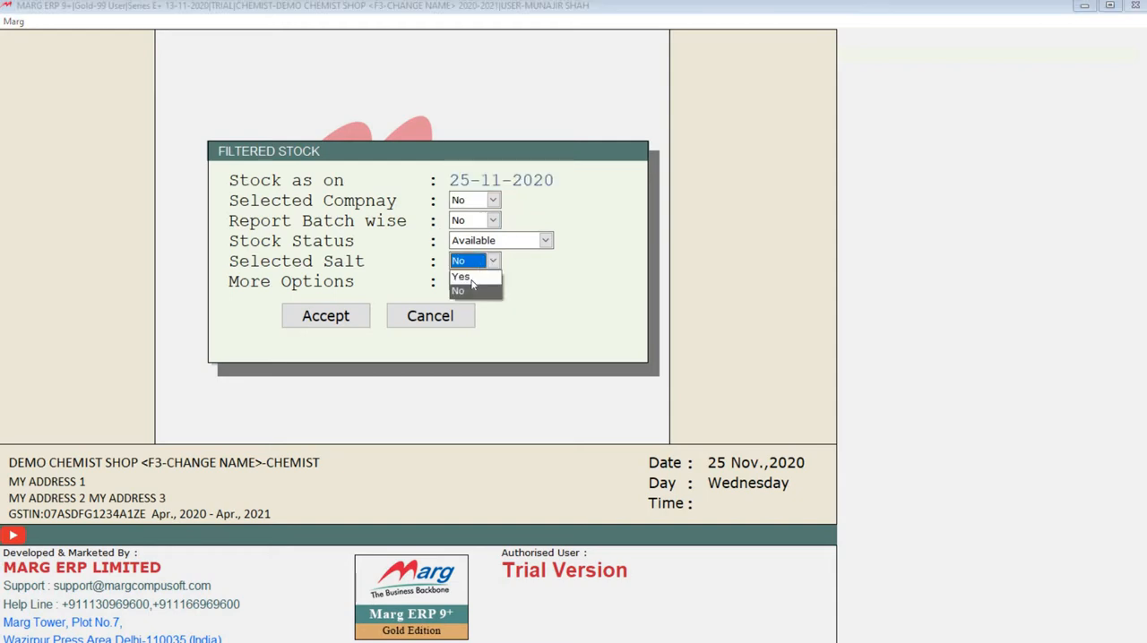
click(472, 282)
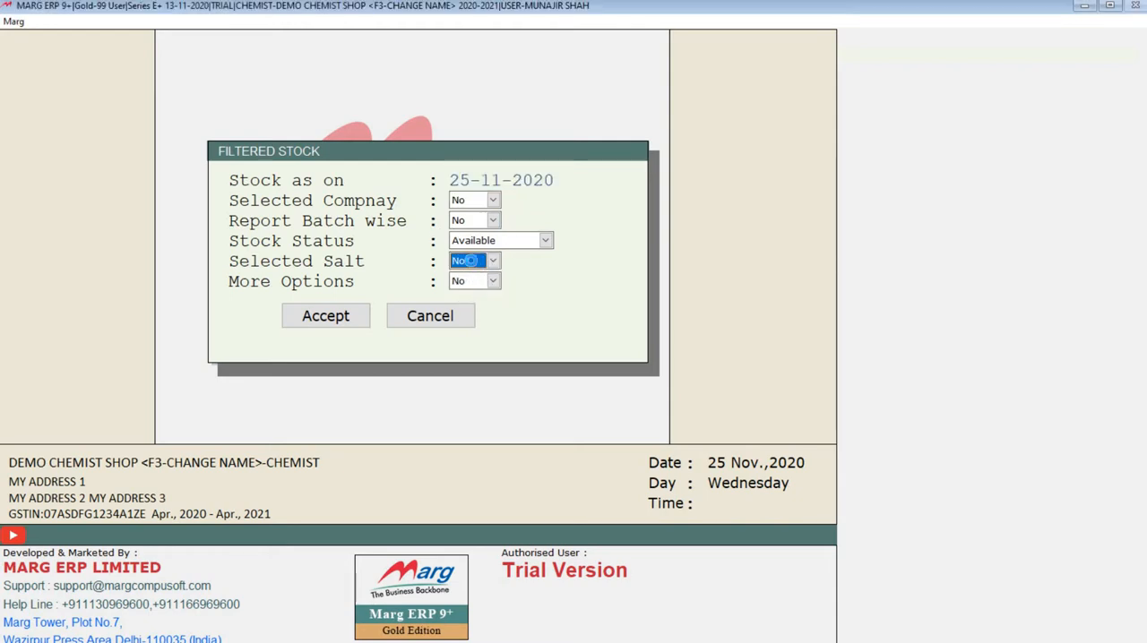
key(y)
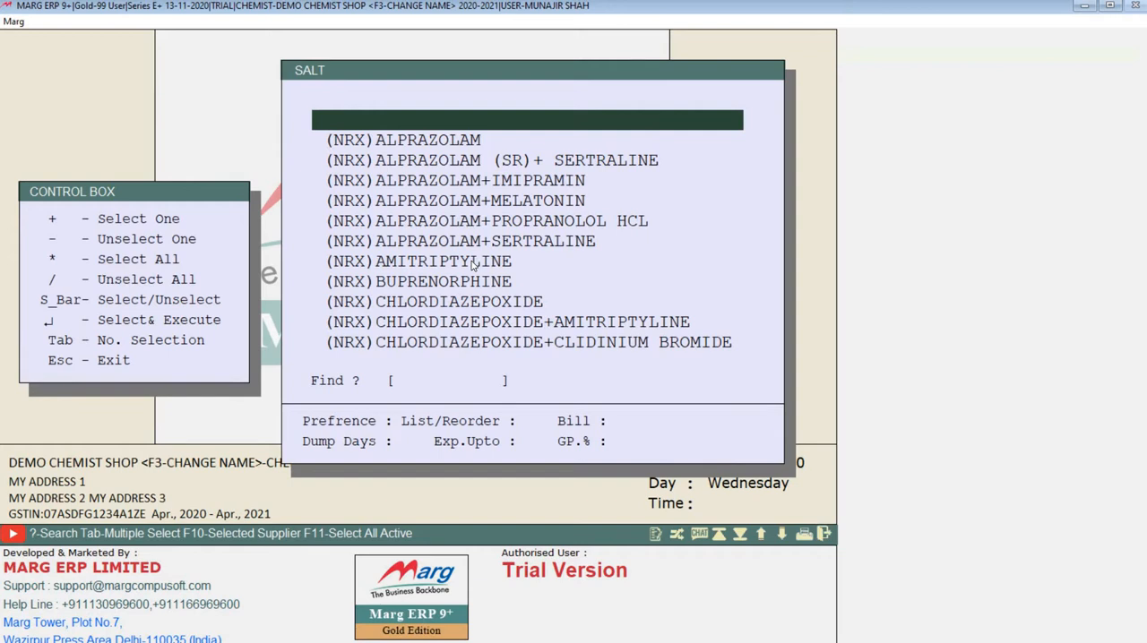
key(Escape)
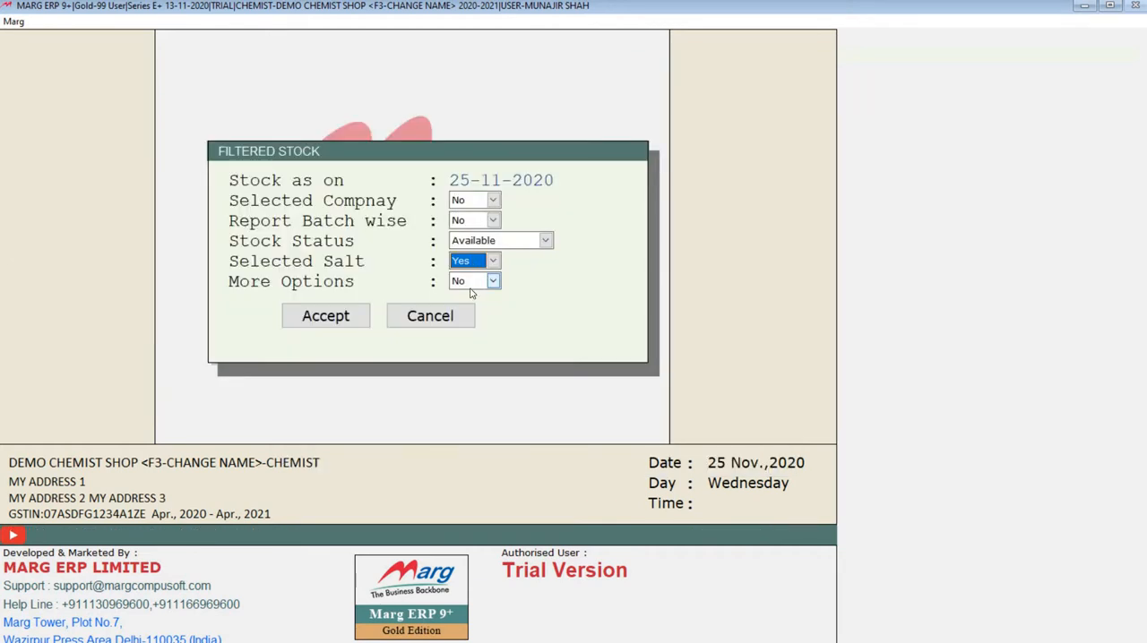
Return Selected Salt to No, set More Options to Yes, and view the Set of Items and M.R.P. range filters.
key(n)
click(485, 282)
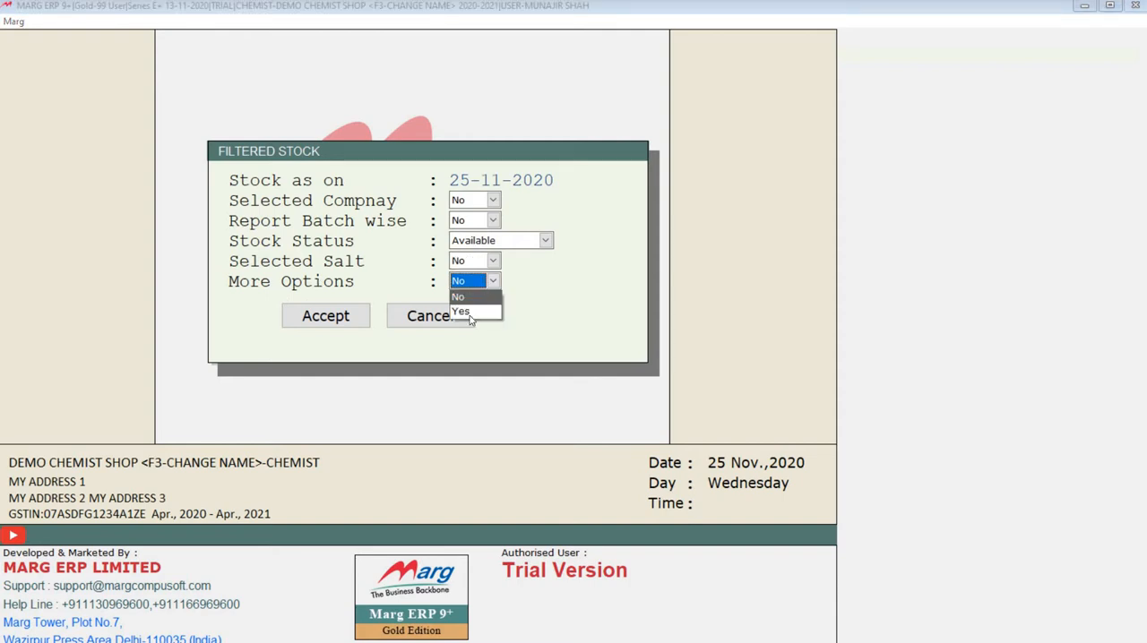
click(469, 312)
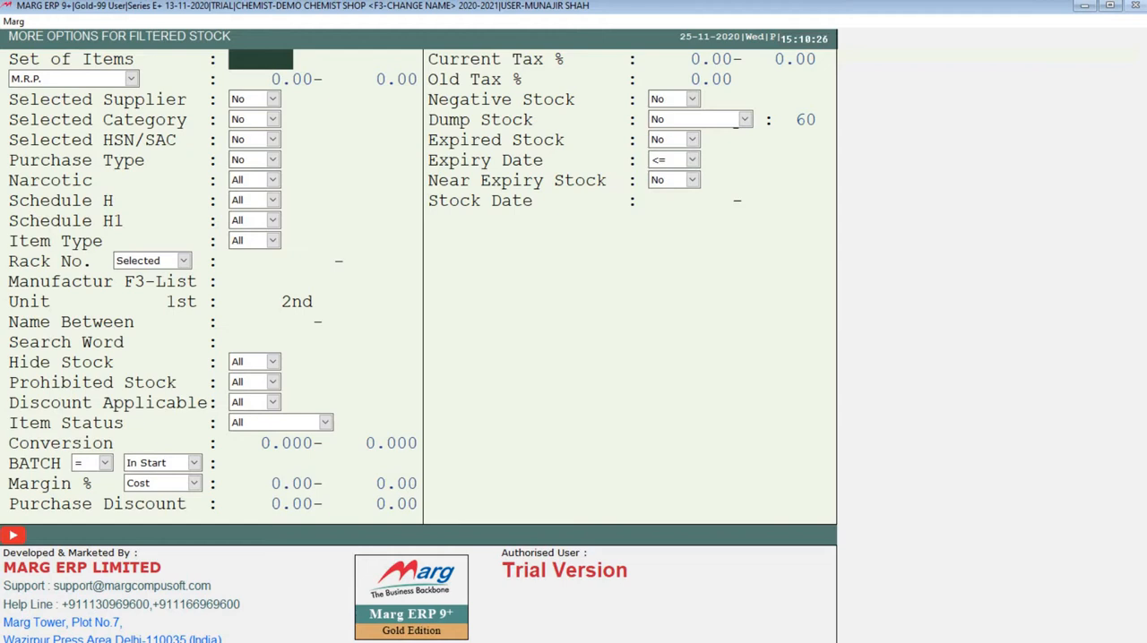
key(Return)
key(Return)
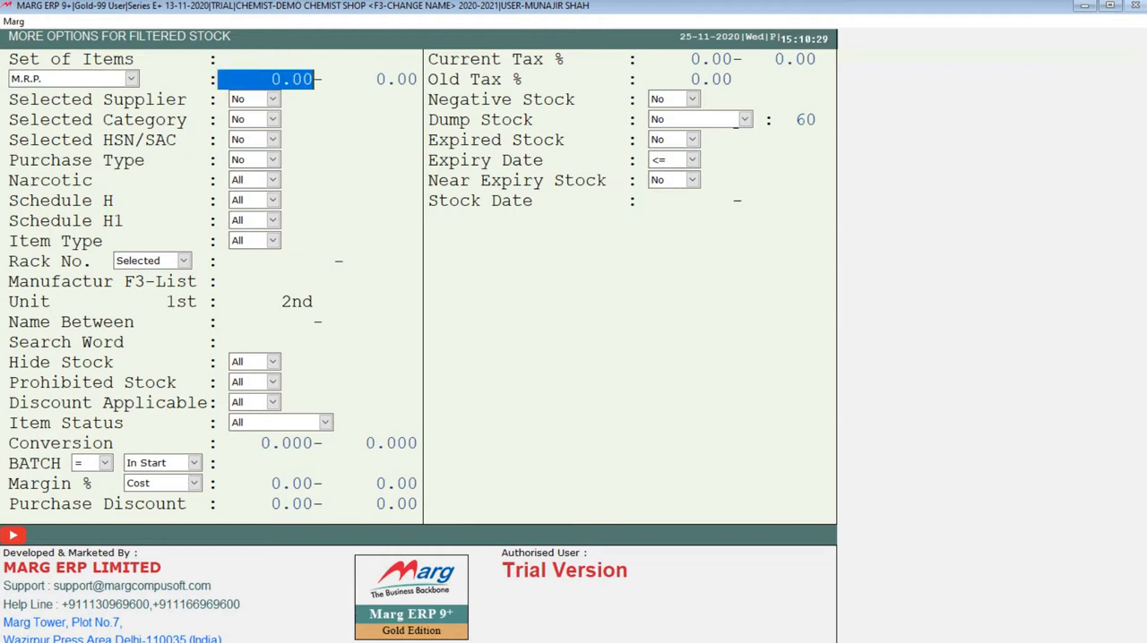
Browse the supplier list offered by the Selected Supplier filter and leave the filter at No.
key(Return)
key(Return)
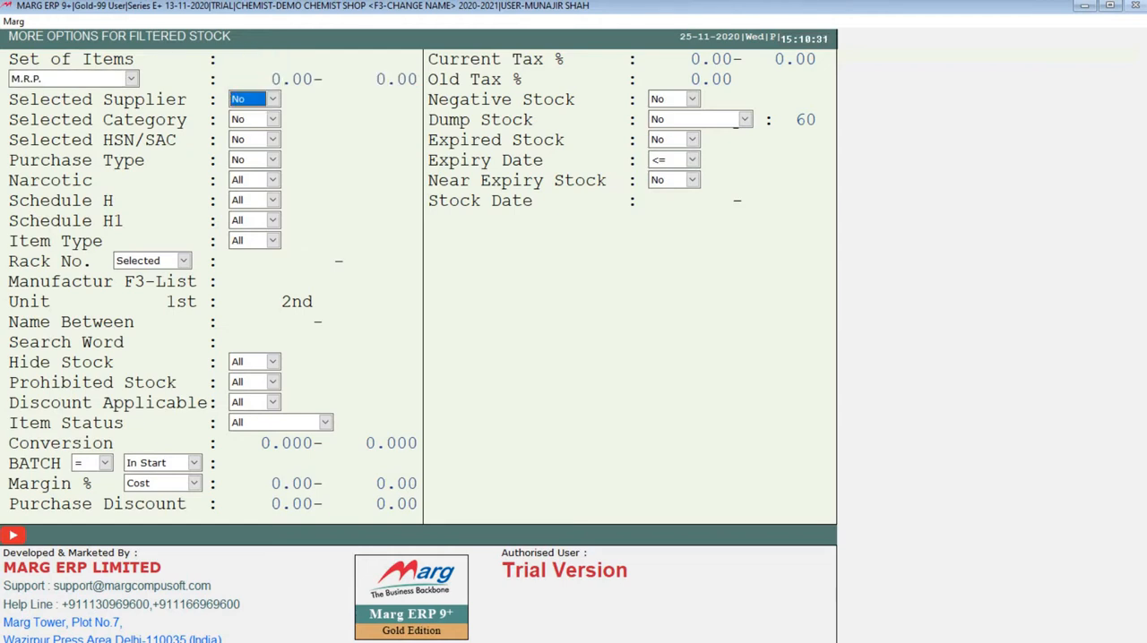
key(Return)
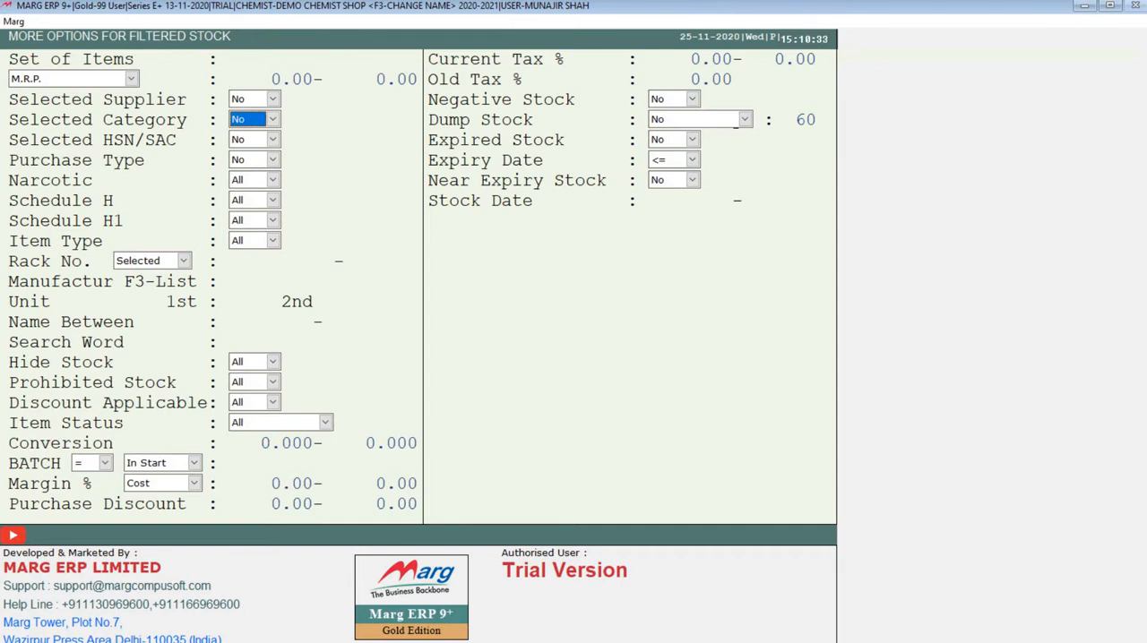
key(Up)
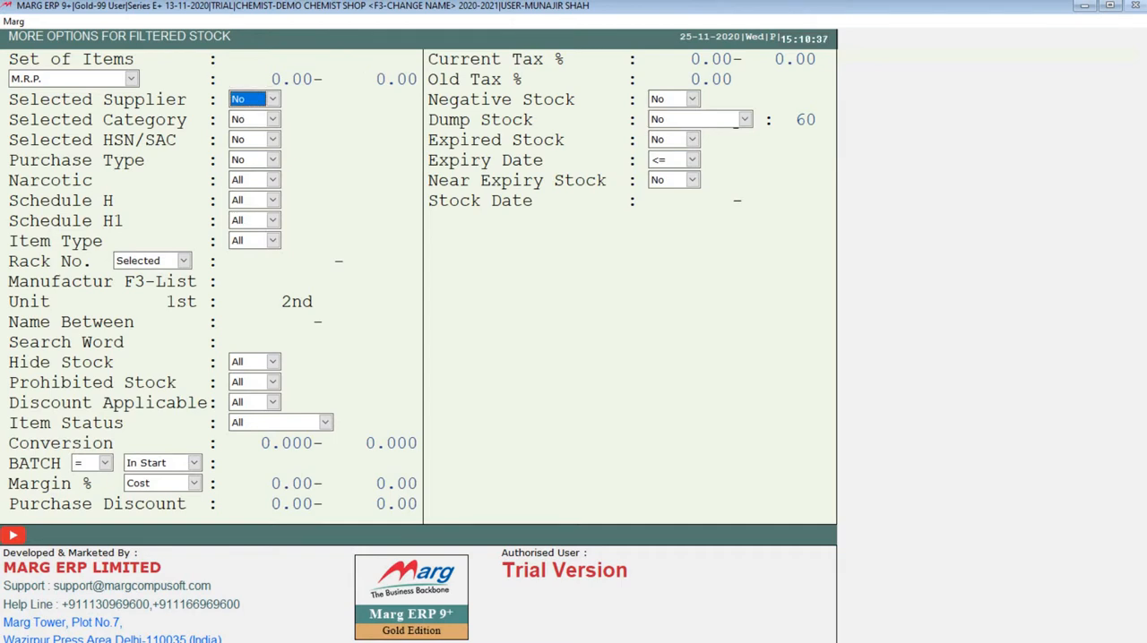
key(Return)
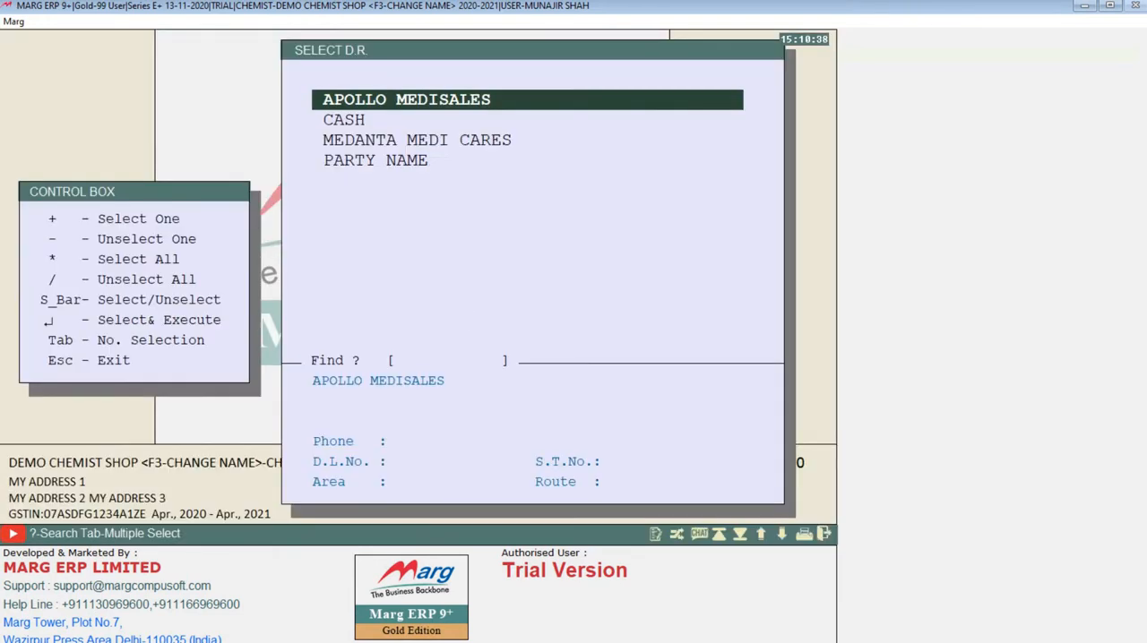
key(Down)
key(Down)
key(Down)
key(Up)
key(Up)
key(Up)
key(Return)
key(n)
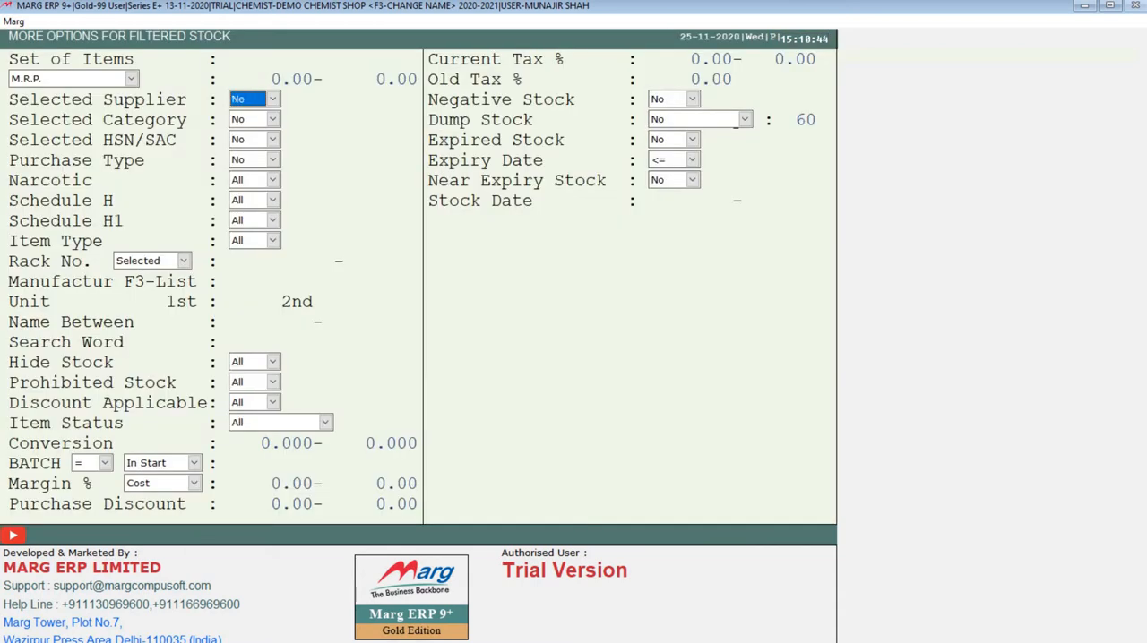
Go through the category, HSN/SAC, purchase type, narcotic, Schedule H and H1, item type and rack number filters, keeping their defaults.
key(Return)
key(Return)
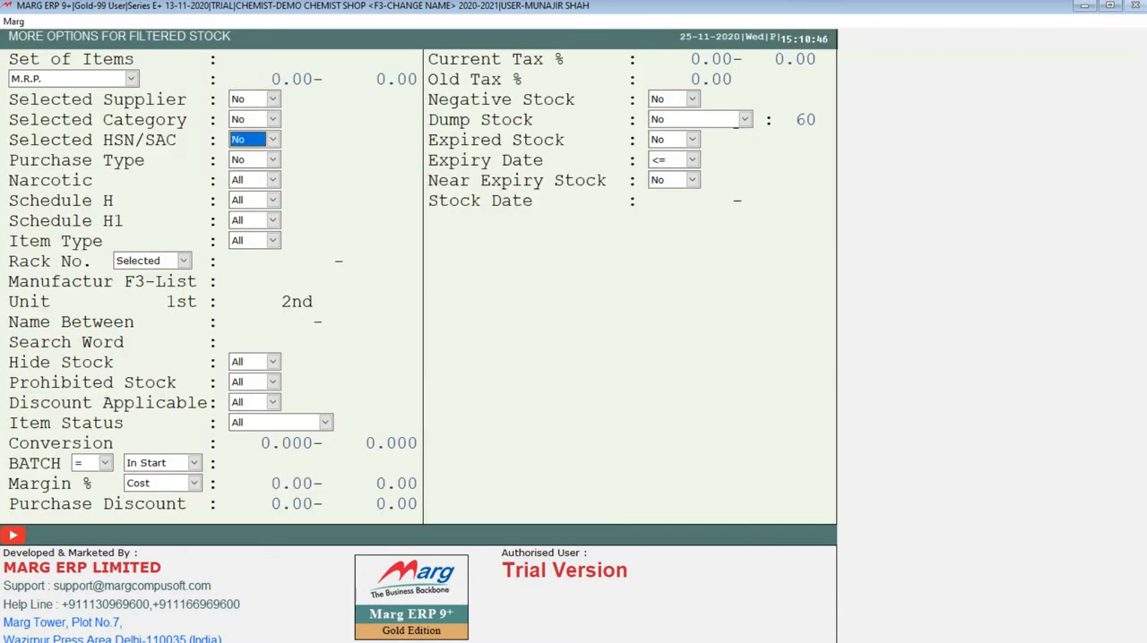
key(Return)
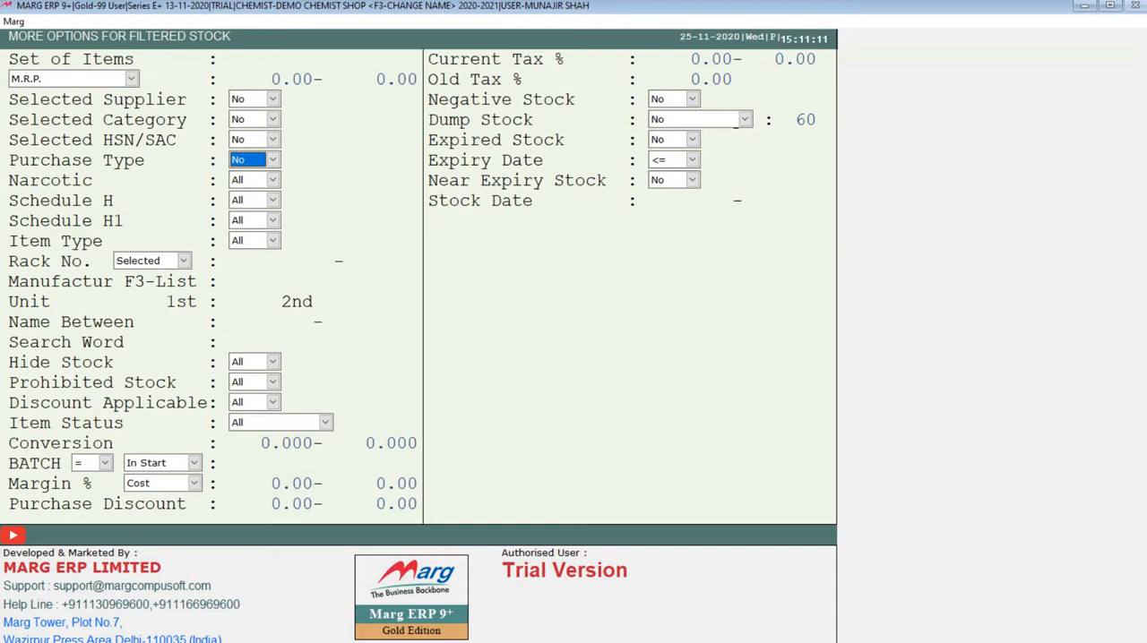
key(Return)
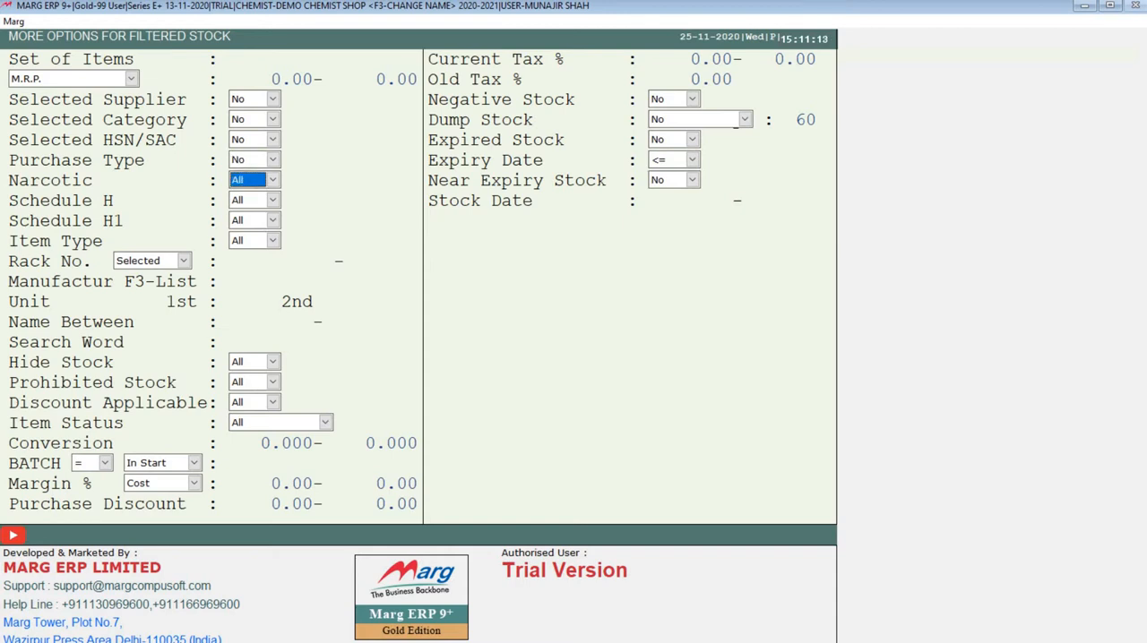
key(Return)
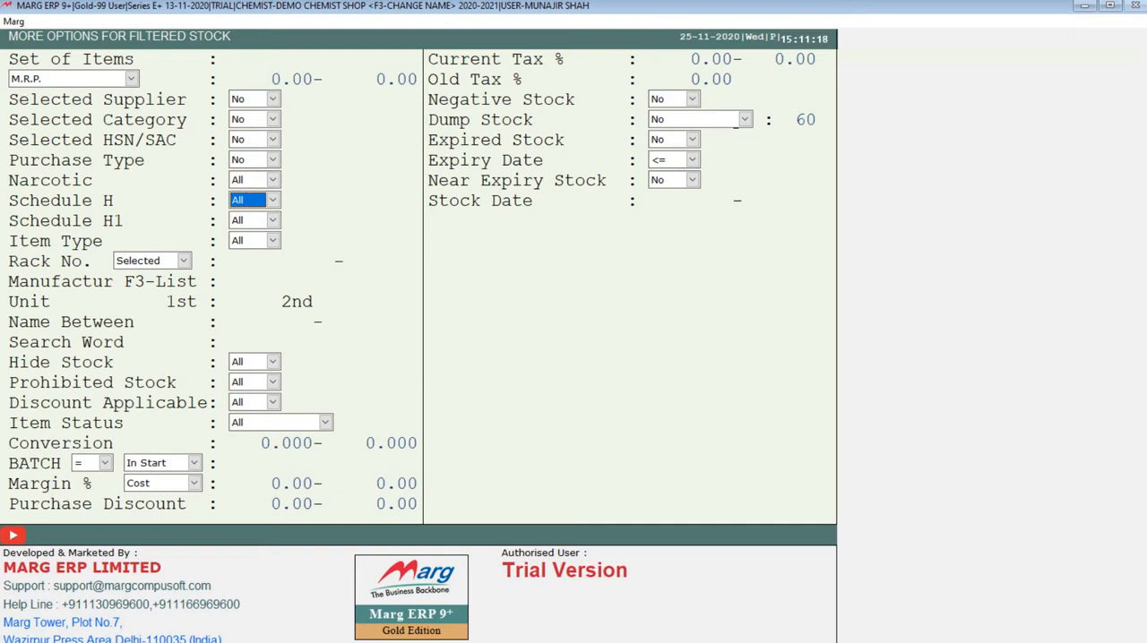
key(Return)
key(Return)
key(Return)
key(Return)
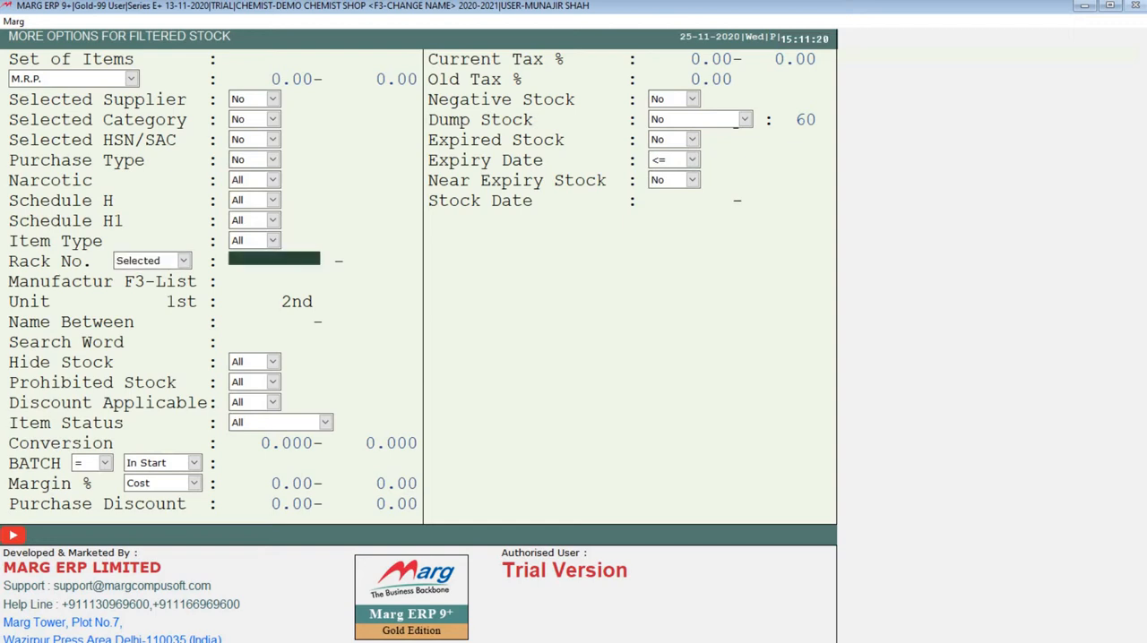
key(Return)
key(Return)
key(Return)
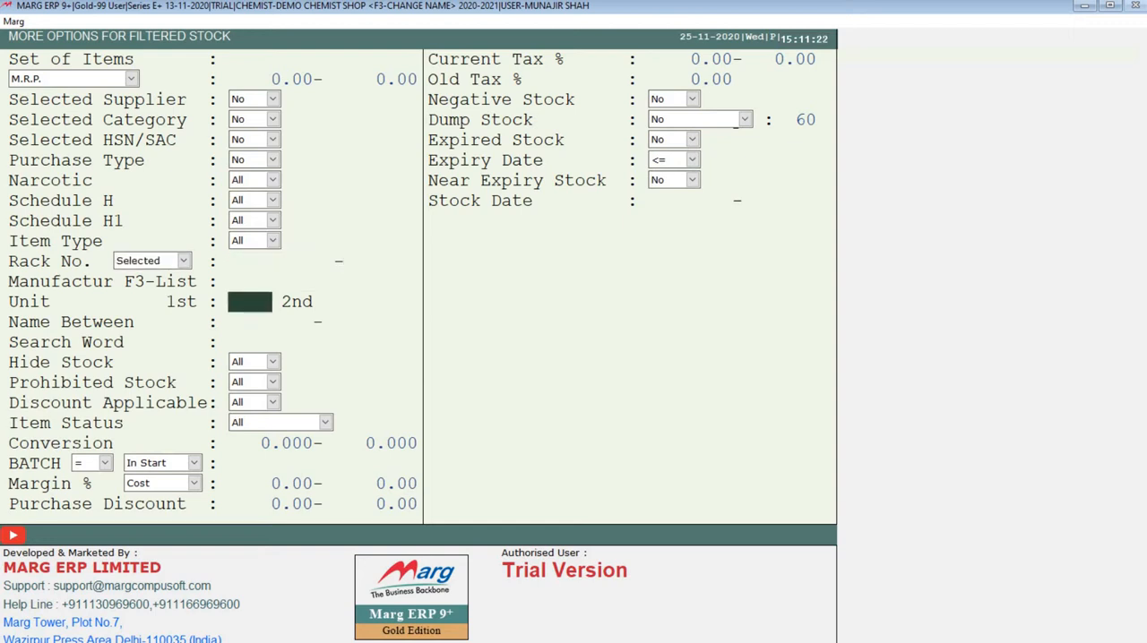
Go through the remaining filters from manufacturer, unit and name range to conversion, margin, purchase discount and current tax, keeping their defaults.
key(Up)
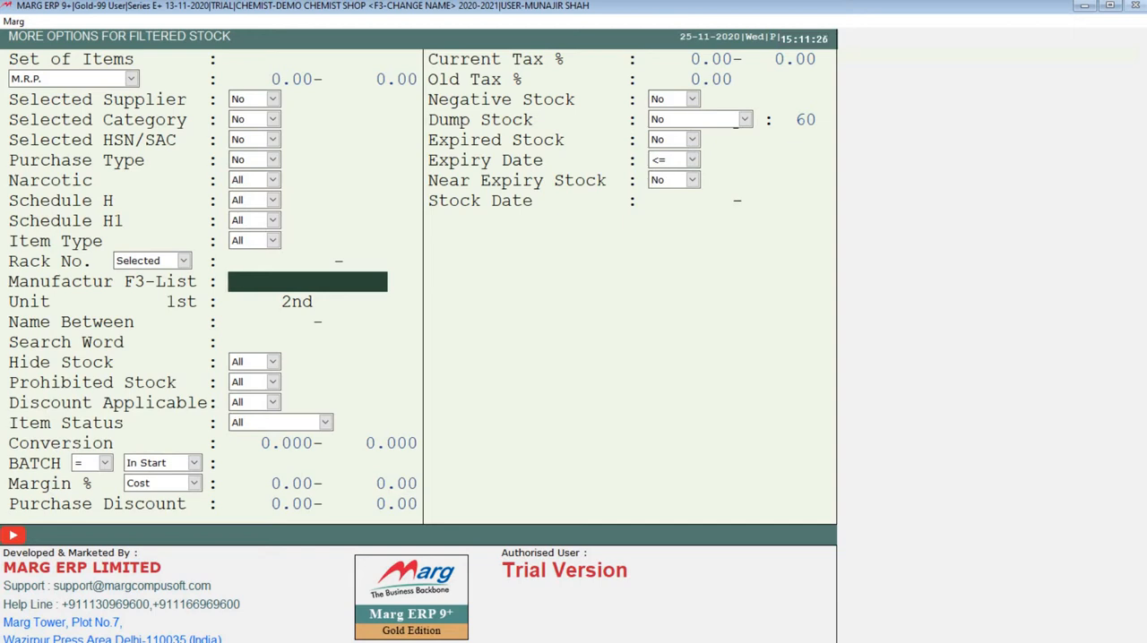
key(Return)
key(Return)
key(Return)
key(Return)
key(Return)
key(Return)
key(Return)
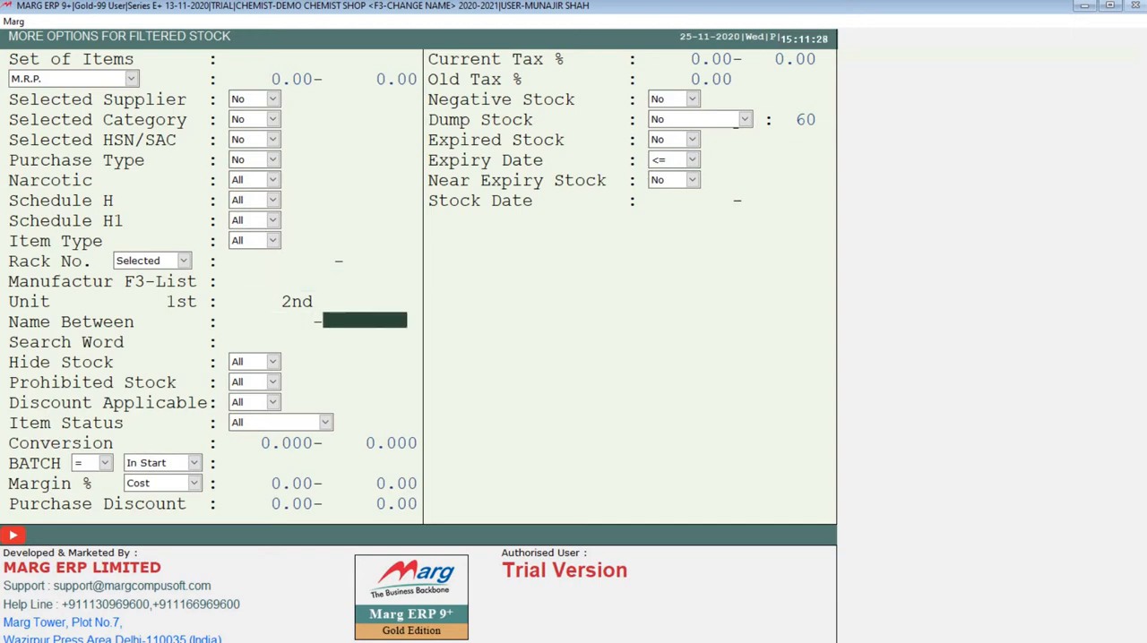
key(Return)
key(Return)
key(Return)
key(Return)
key(Return)
key(Return)
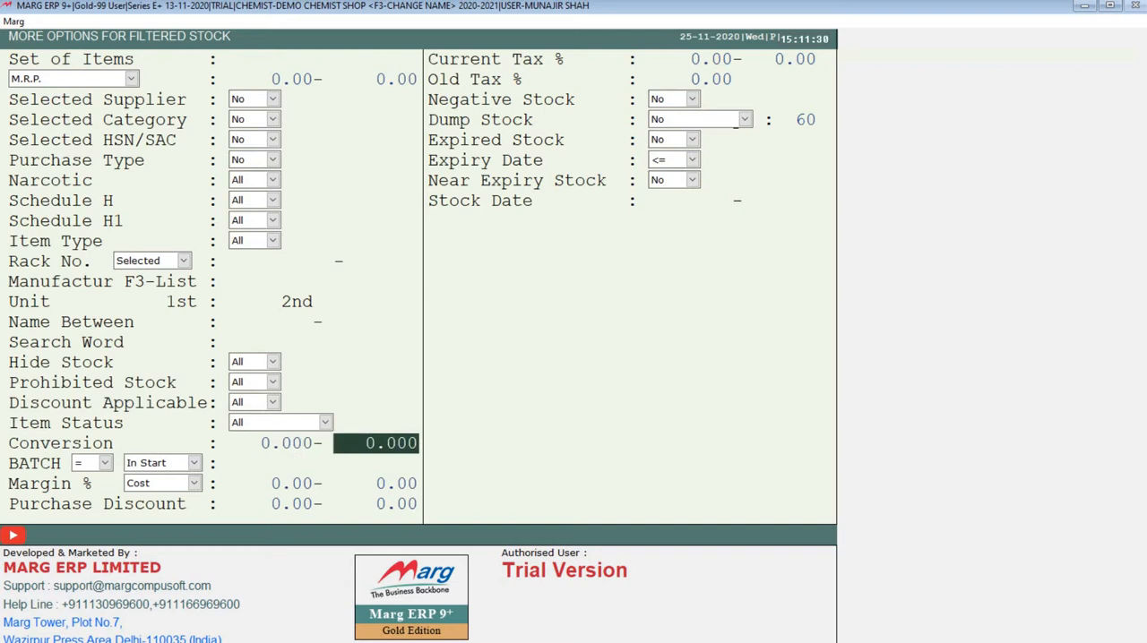
key(Return)
key(Return)
key(Return)
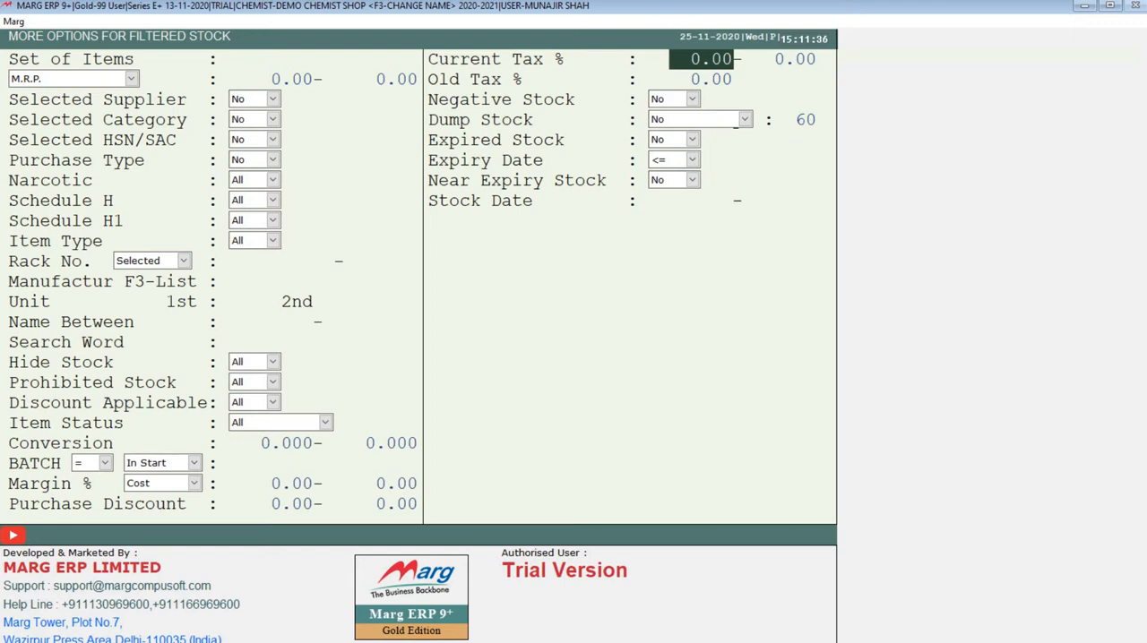
Leave the additional filters and close the Filtered Stock setup without generating the report.
key(Escape)
key(Return)
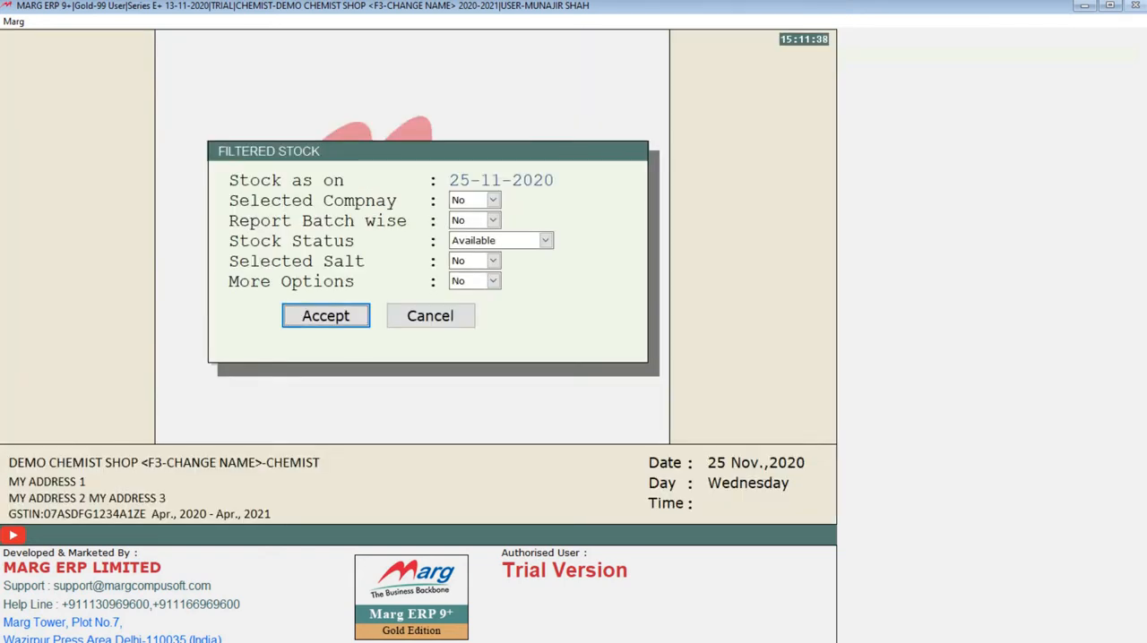
key(Escape)
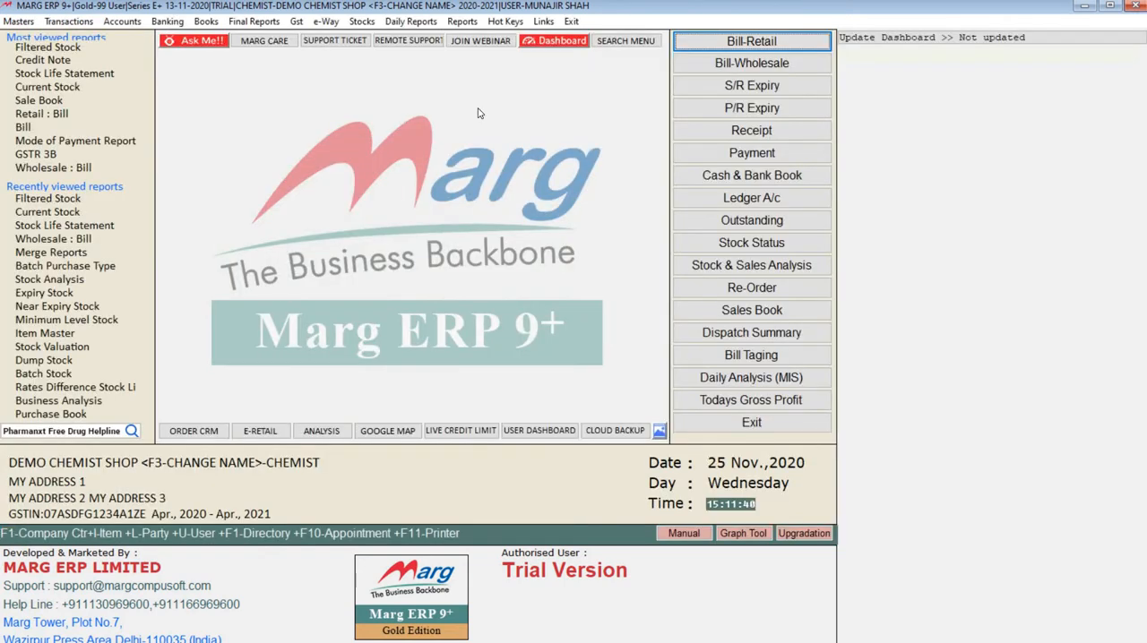
Generate the Batch Stock report as on 25-11-2020 for Available stock, with company, salt and more options at No.
click(362, 21)
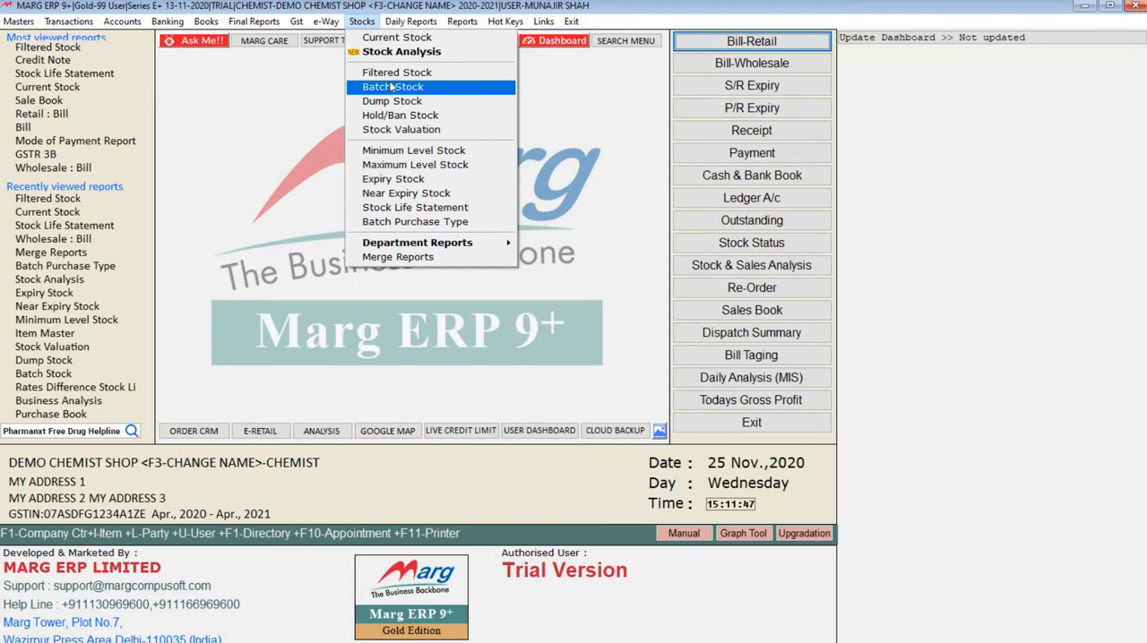
click(391, 87)
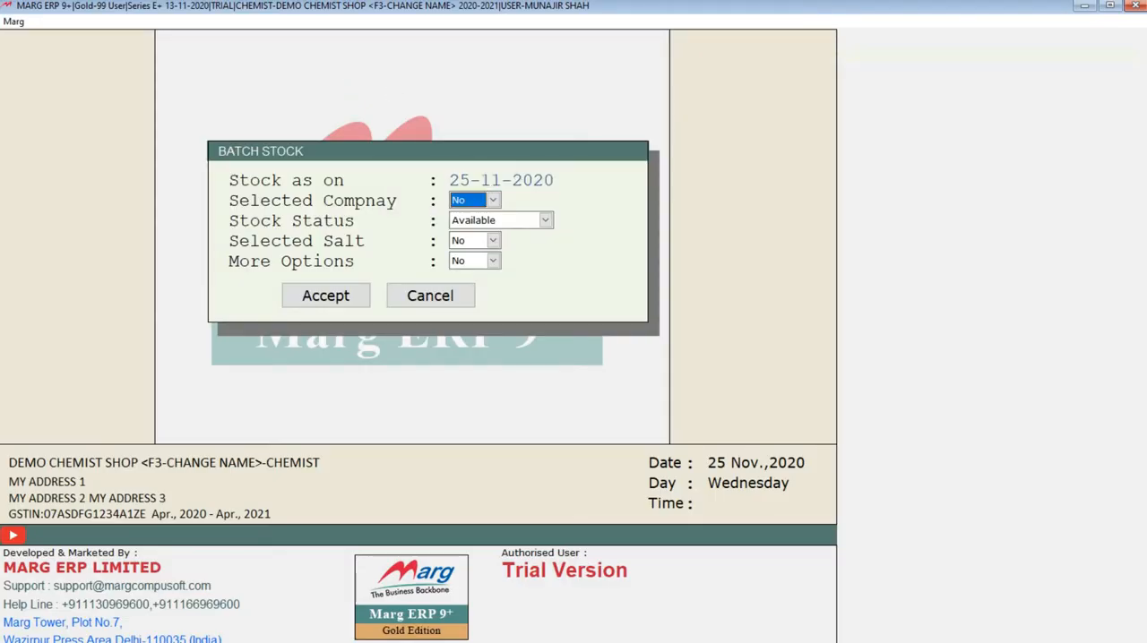
key(Return)
key(Return)
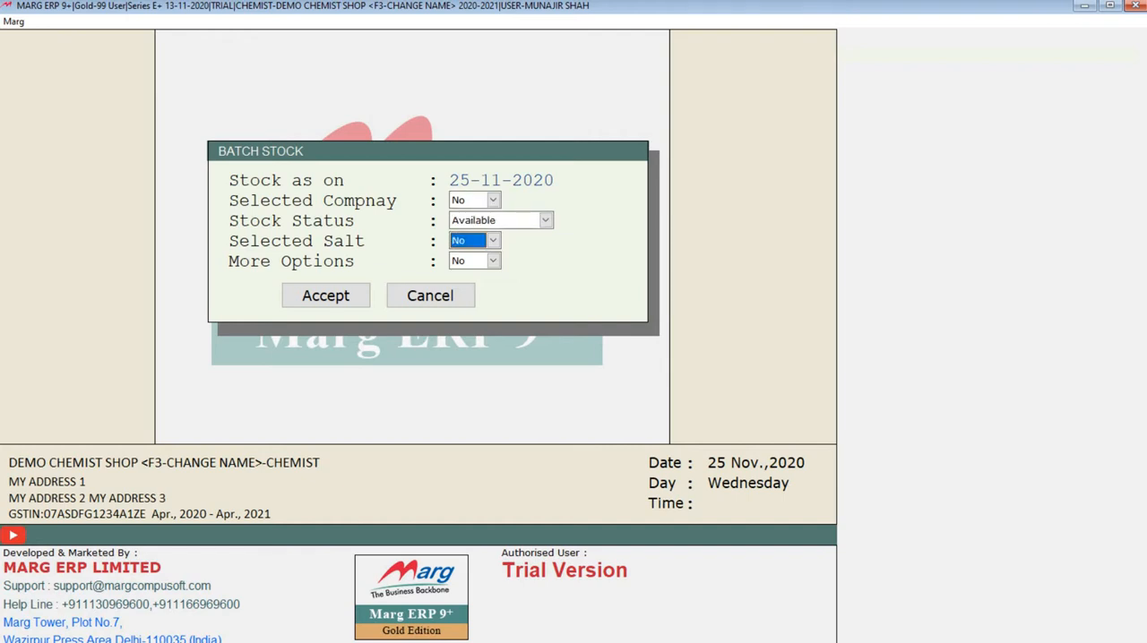
key(Return)
key(Return)
key(Return)
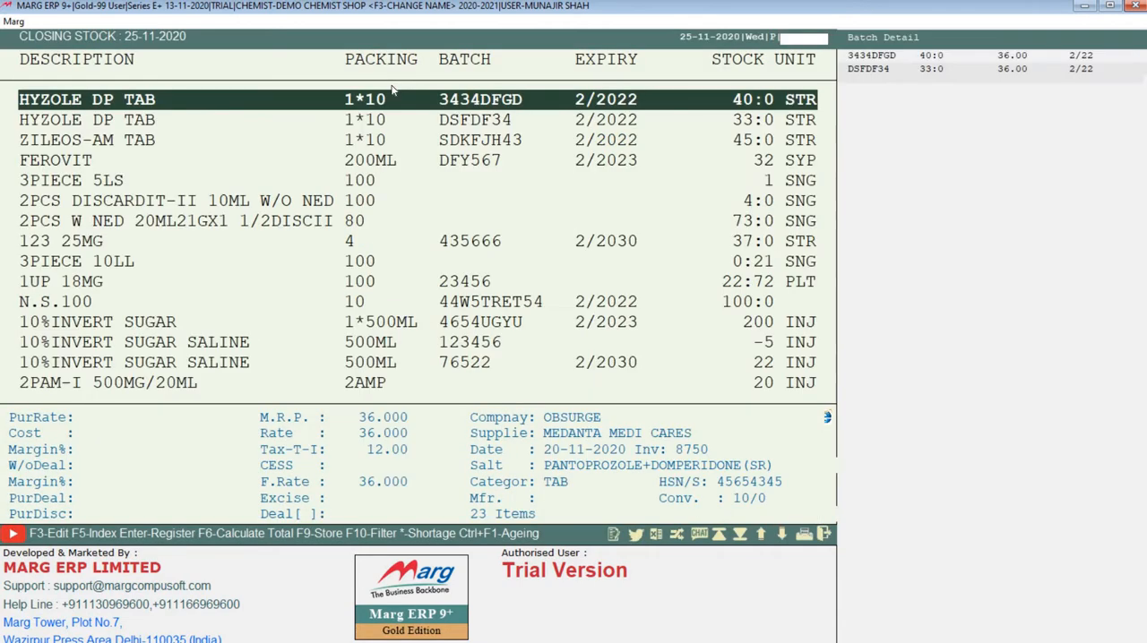
Browse the first items of the batch stock list, checking their batch, expiry, stock and supplier details.
key(Down)
key(Down)
key(Down)
key(Up)
key(Up)
key(Up)
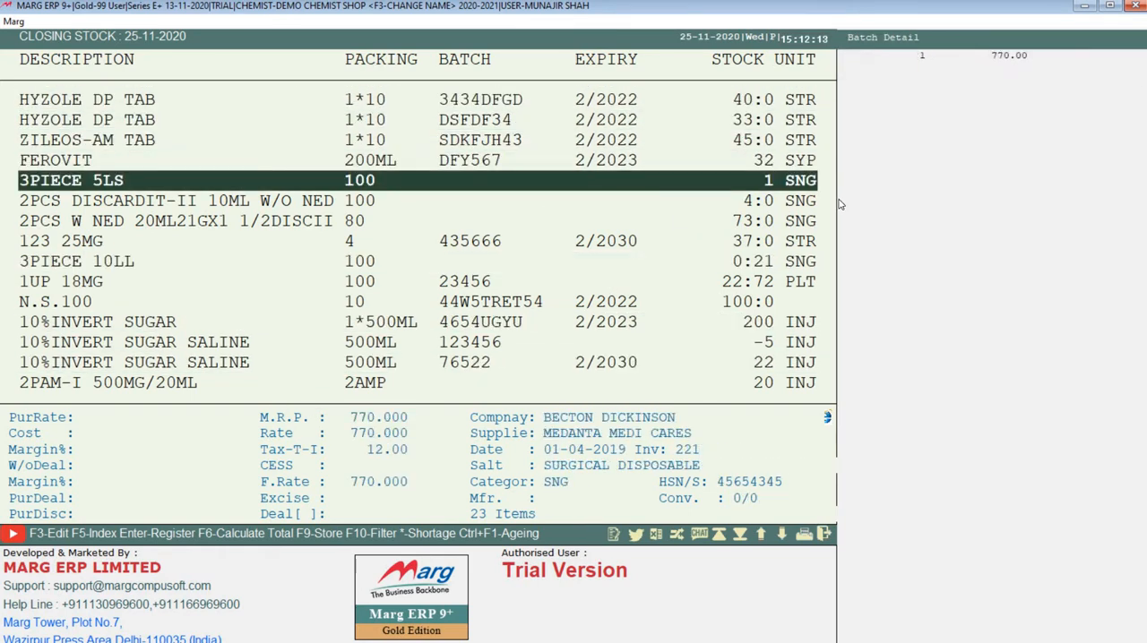
key(Up)
key(Up)
key(Up)
key(Up)
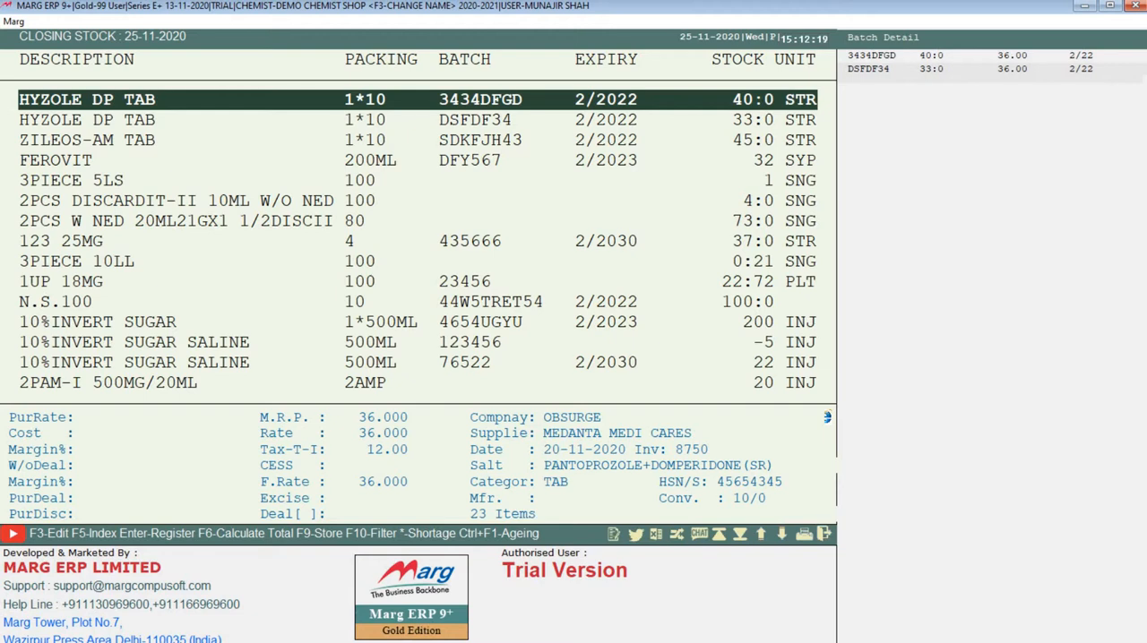
key(Down)
key(Down)
key(Down)
key(Down)
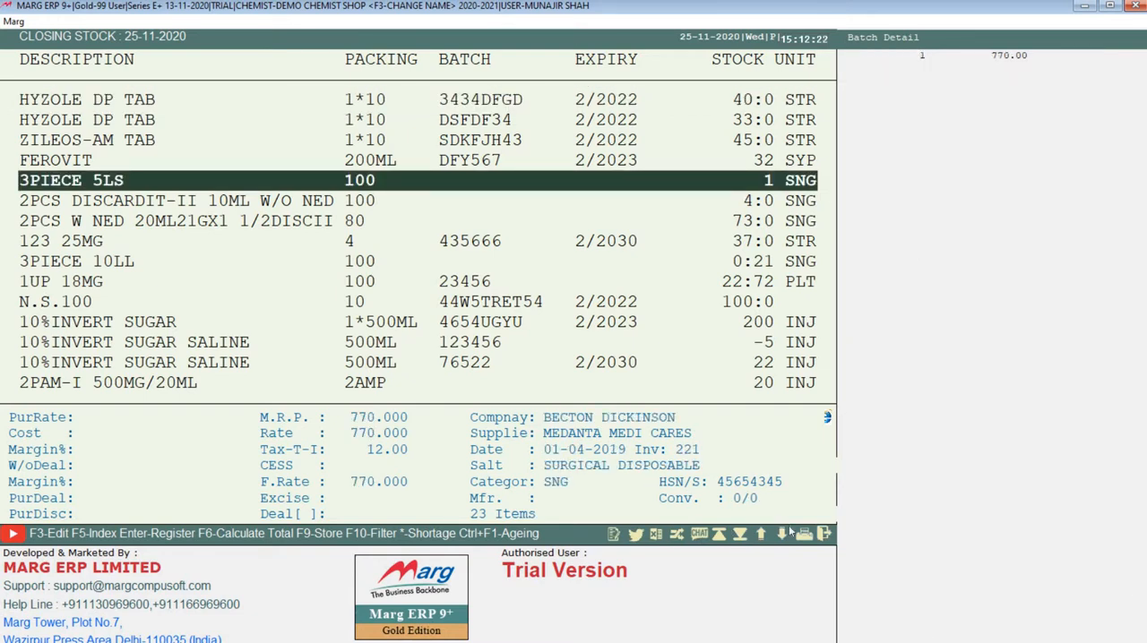
Export the batch stock report to Excel under the suggested file name and show the exported workbook full screen.
click(658, 535)
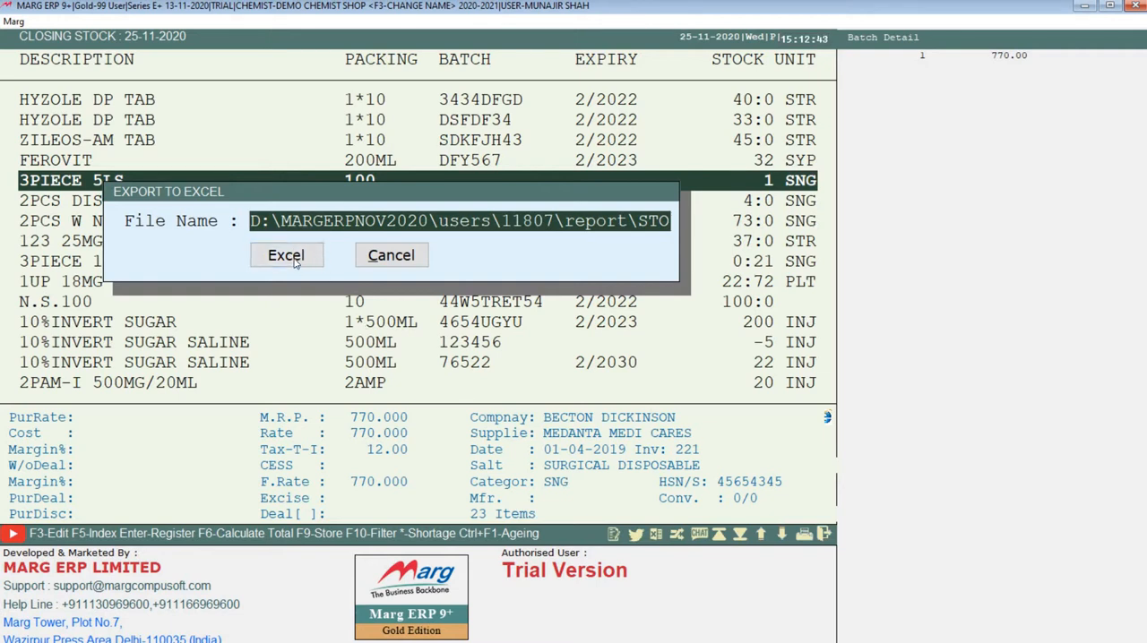
click(288, 256)
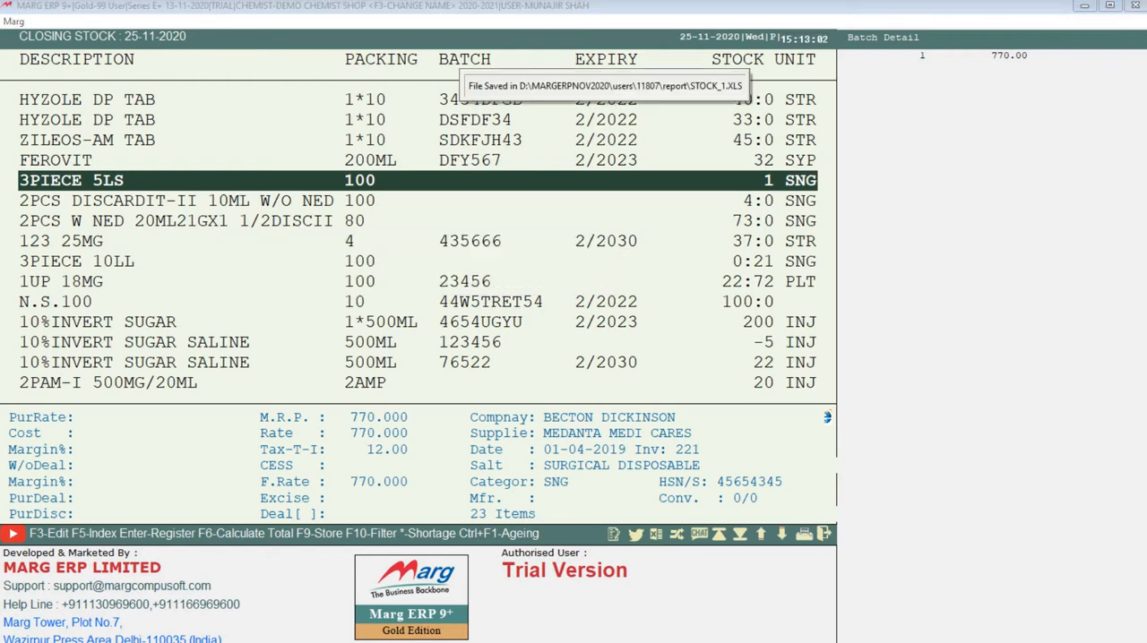
click(1084, 6)
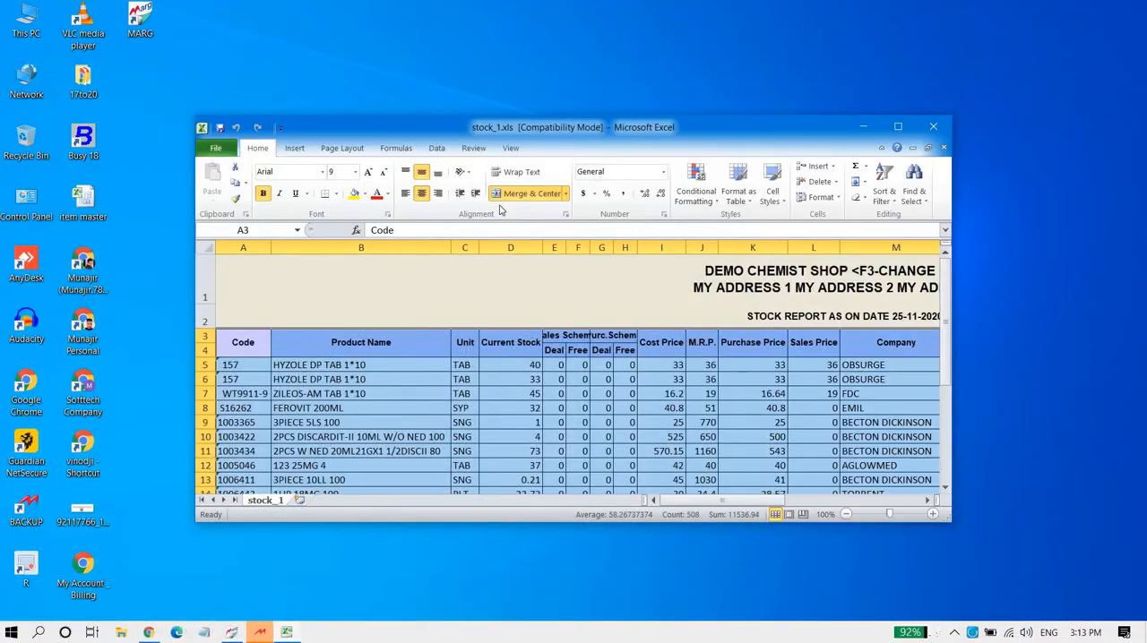
click(895, 126)
Review the exported stock sheet's rows and columns from product code to rack number, and return to Marg ERP.
click(105, 288)
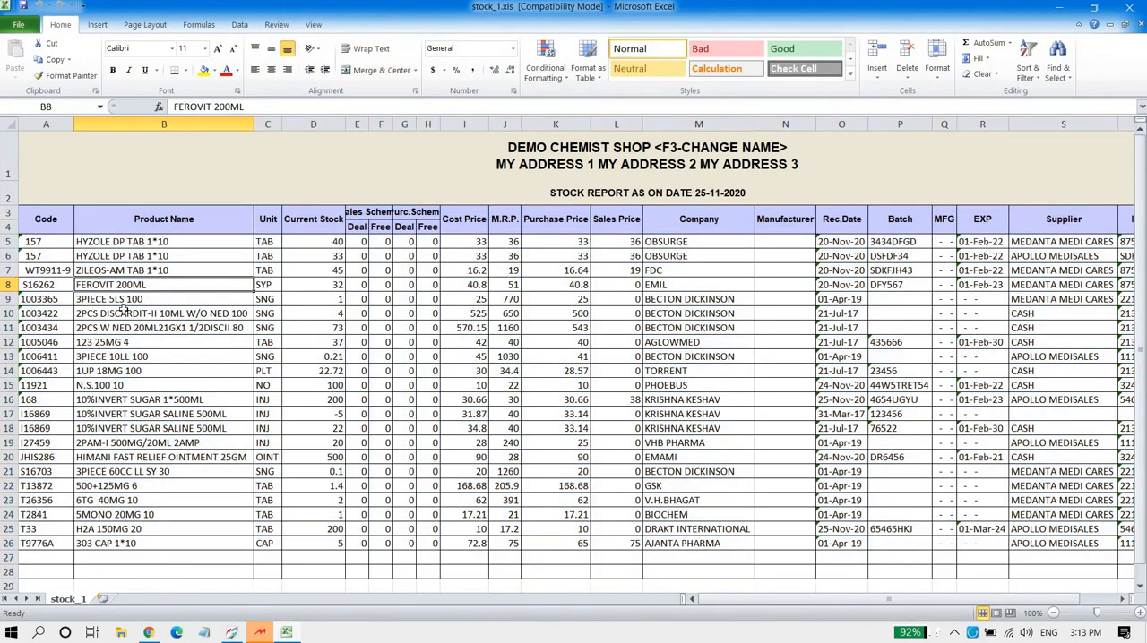
drag(60, 247, 1070, 241)
drag(923, 500, 70, 429)
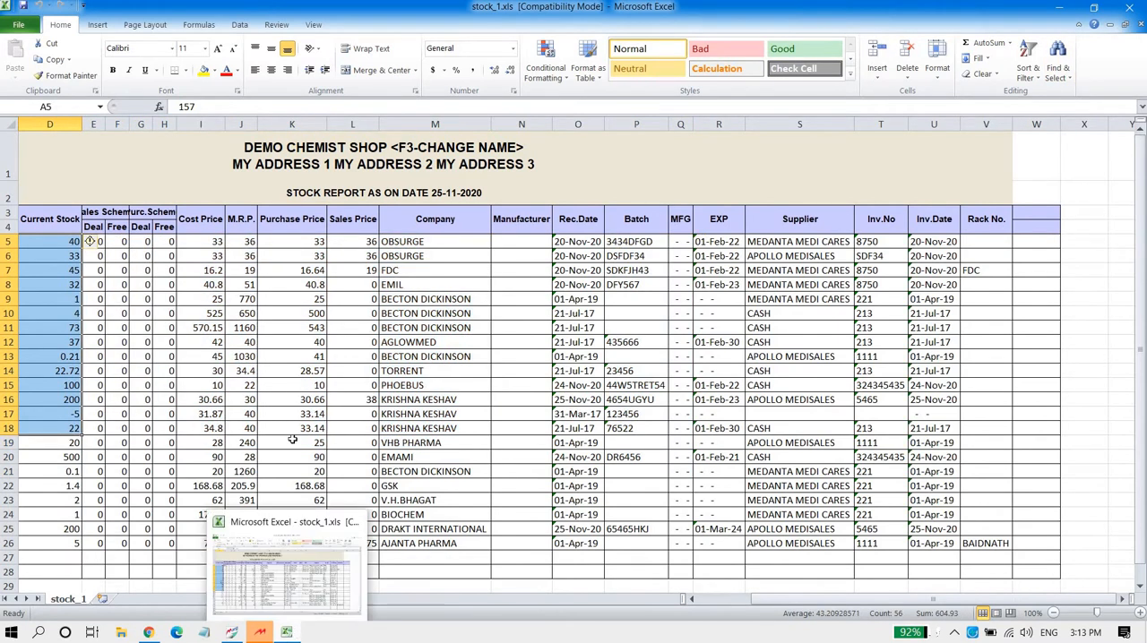
click(294, 311)
scroll(191, 356, down, 1)
scroll(190, 355, down, 4)
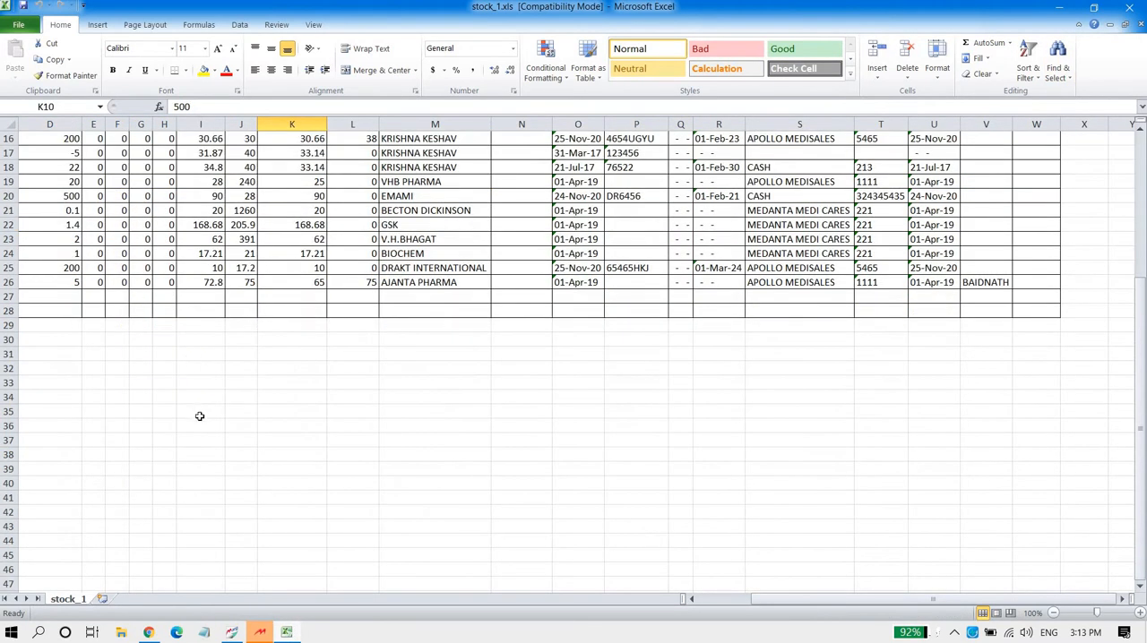
scroll(200, 415, up, 5)
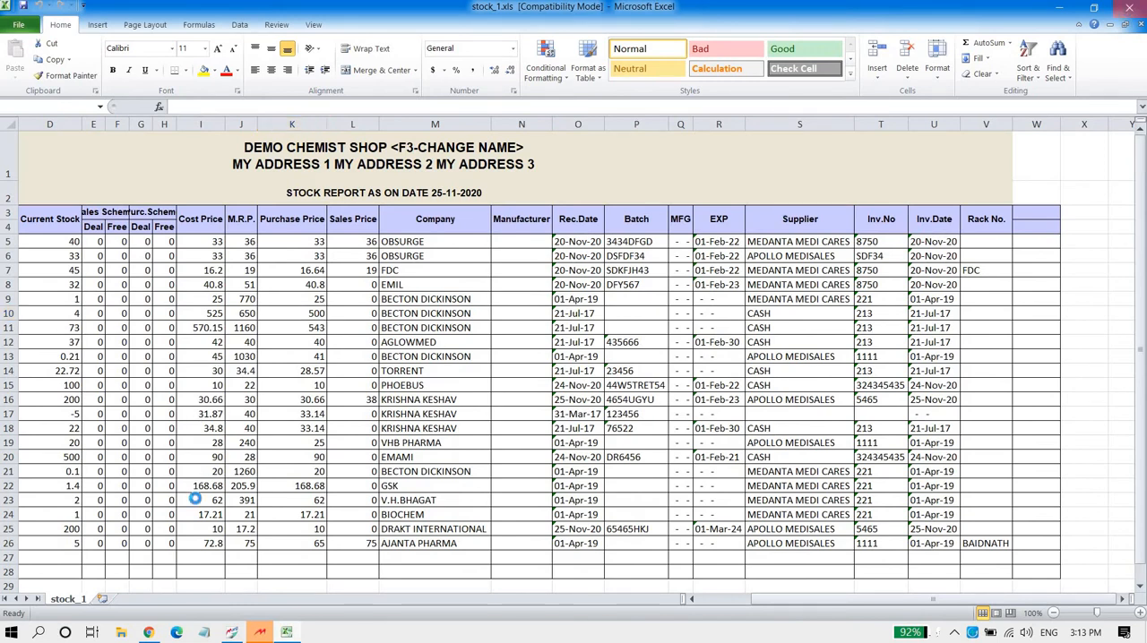
click(256, 633)
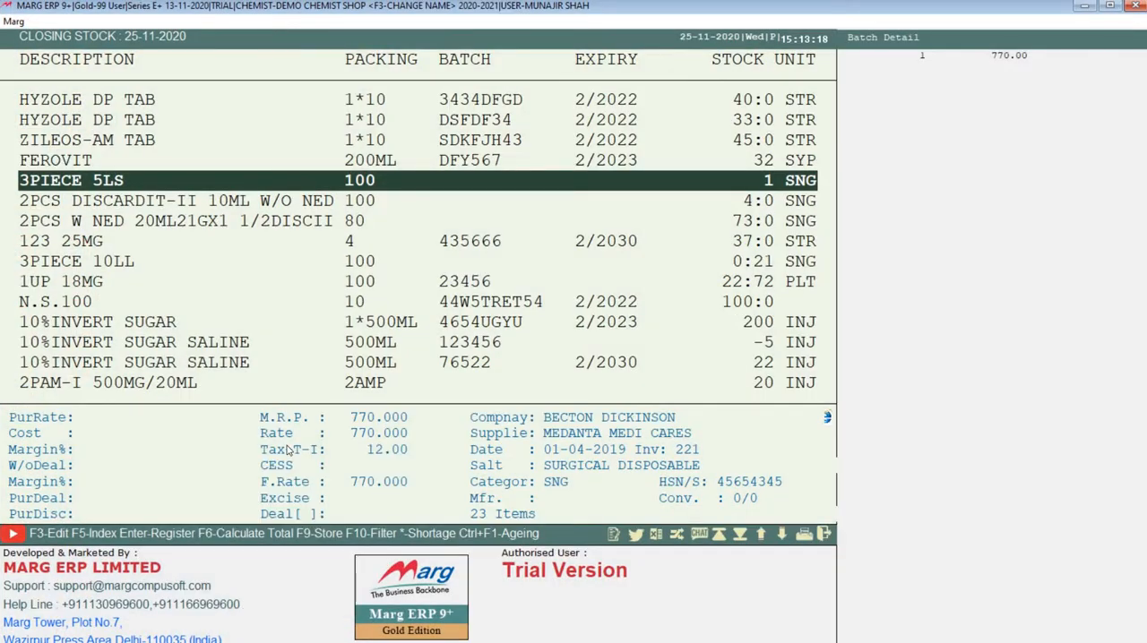
Generate the Dump Stock report as on 25-11-2020 on Batch Dump for 60 days, with company, salt and more options at No.
key(Escape)
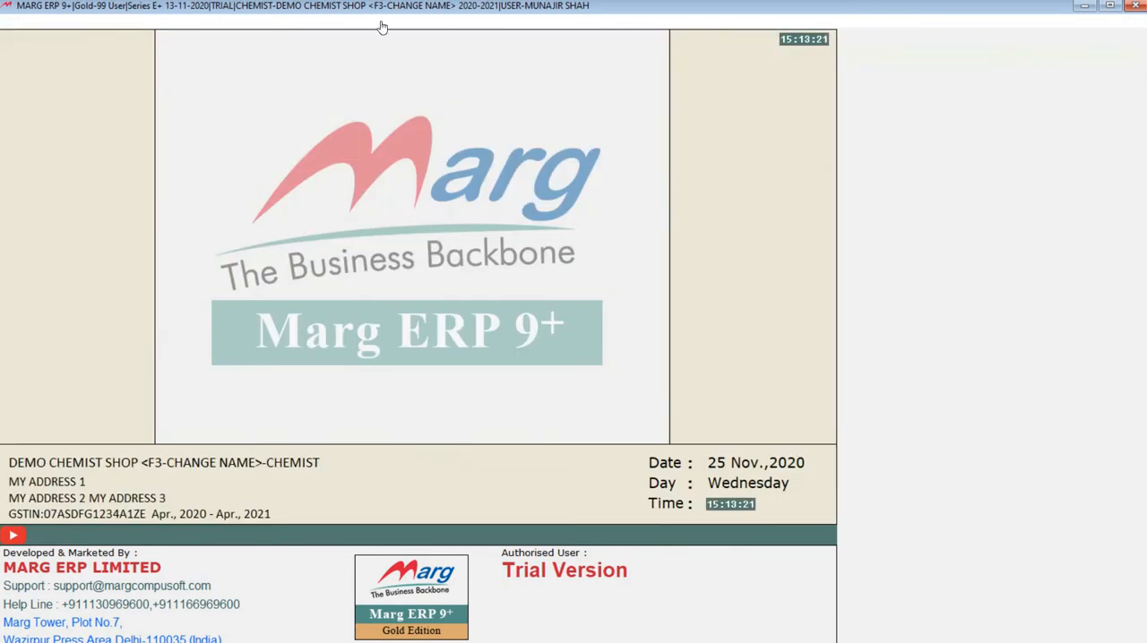
click(365, 22)
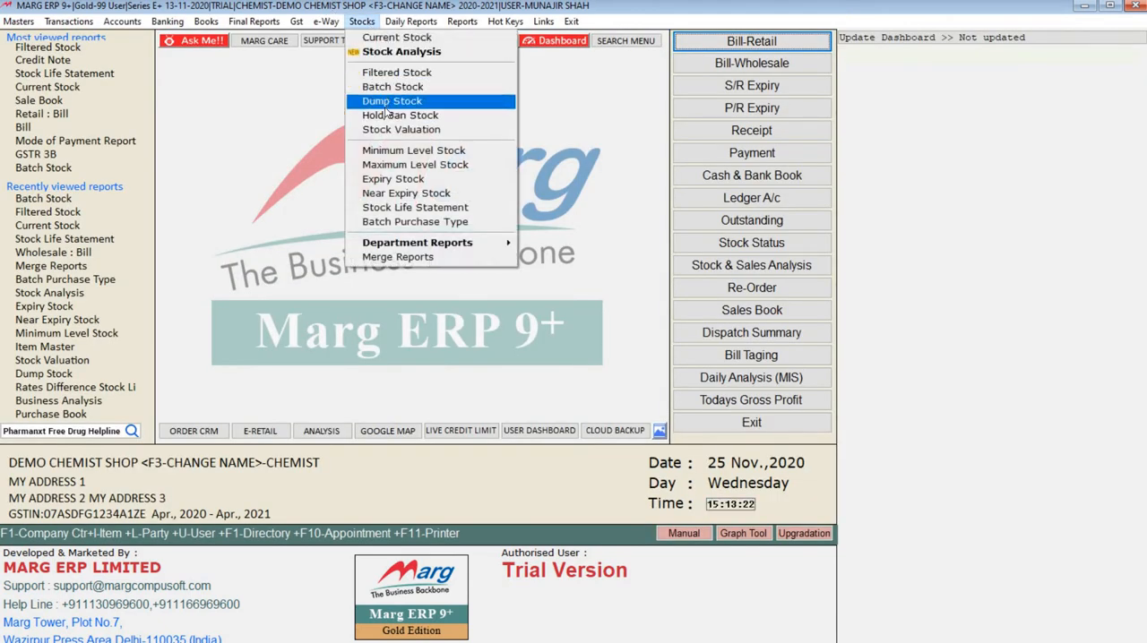
click(388, 102)
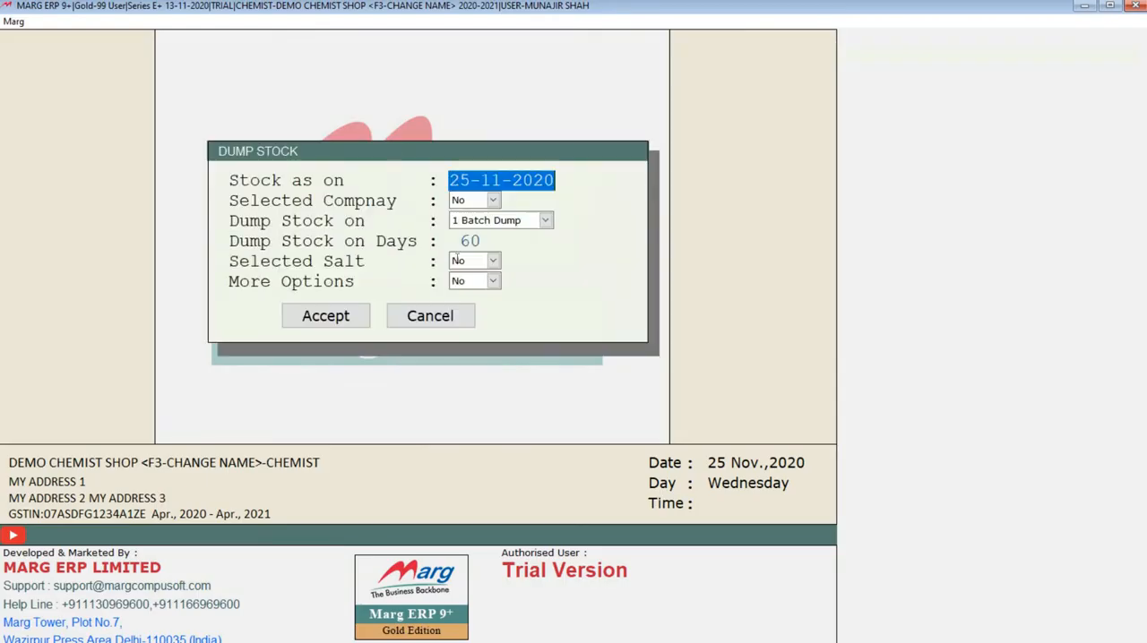
key(Return)
key(Return)
key(Return)
key(Return)
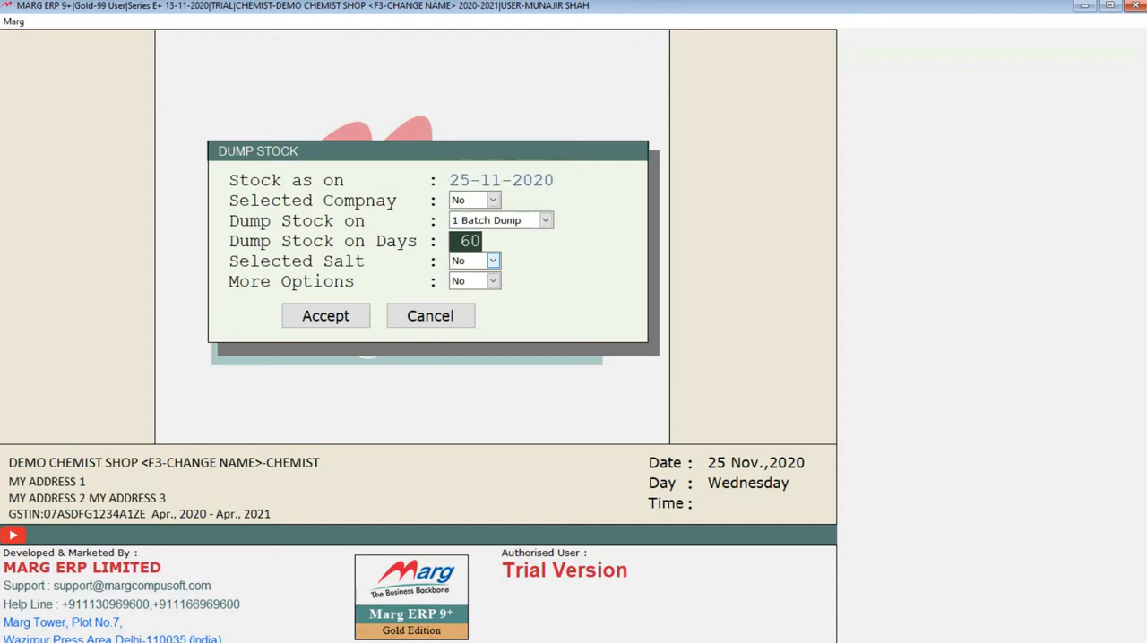
key(Up)
key(Return)
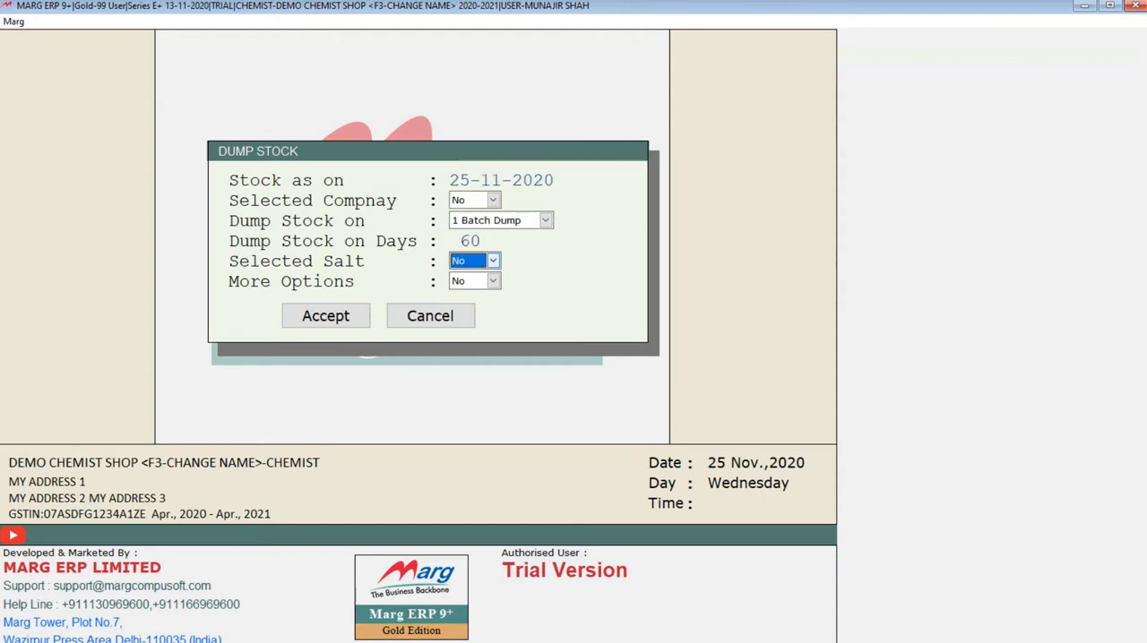
key(Return)
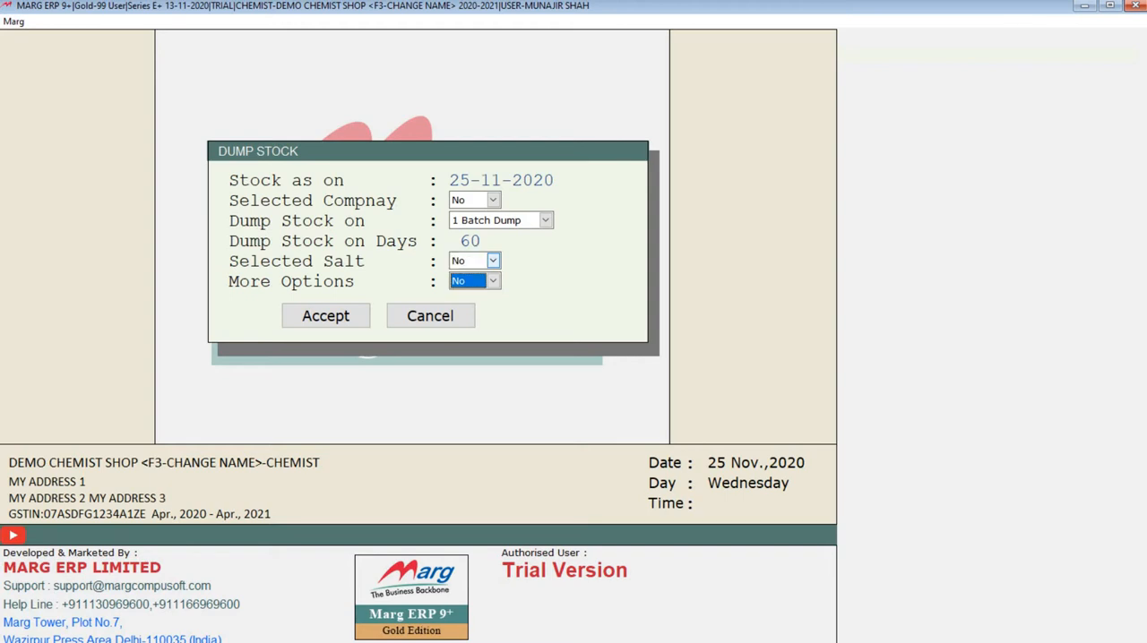
key(Return)
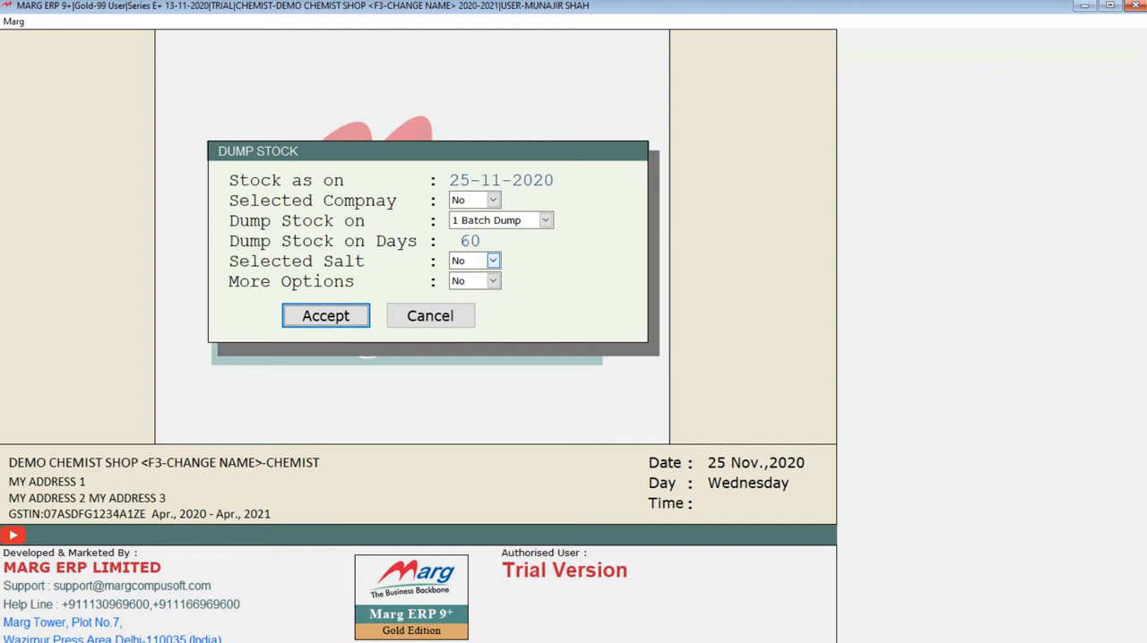
key(Return)
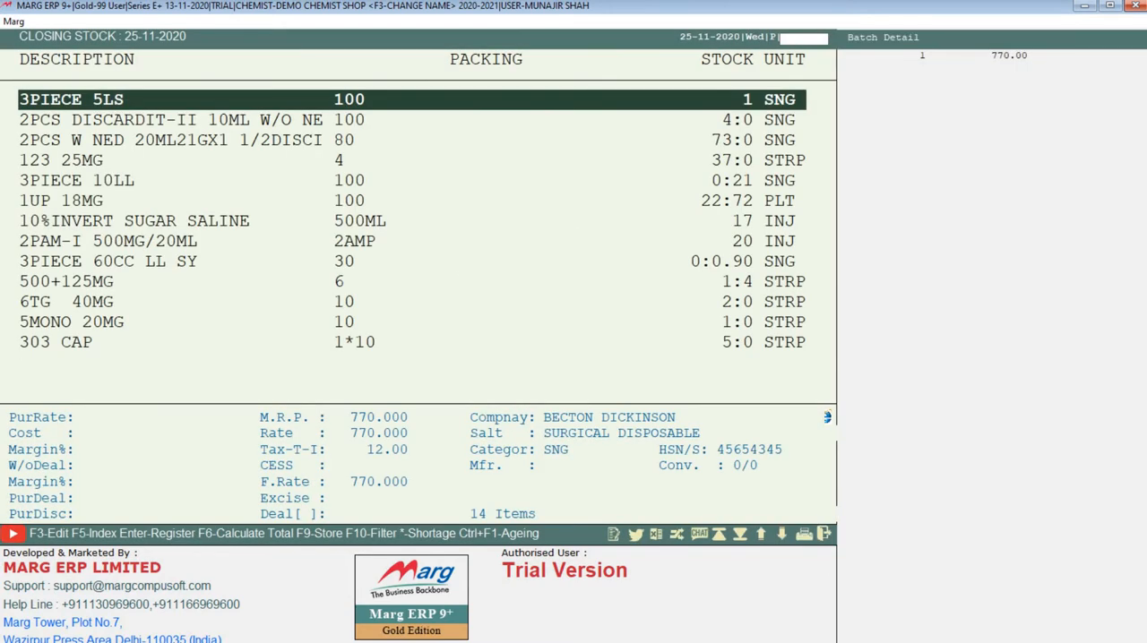
Browse the dump stock list from the first to the last item, checking packing, stock and company details, and close it.
key(Down)
key(Down)
key(Down)
key(Down)
key(Down)
key(Down)
key(Down)
key(Down)
key(Down)
key(Down)
key(Down)
key(Down)
key(Down)
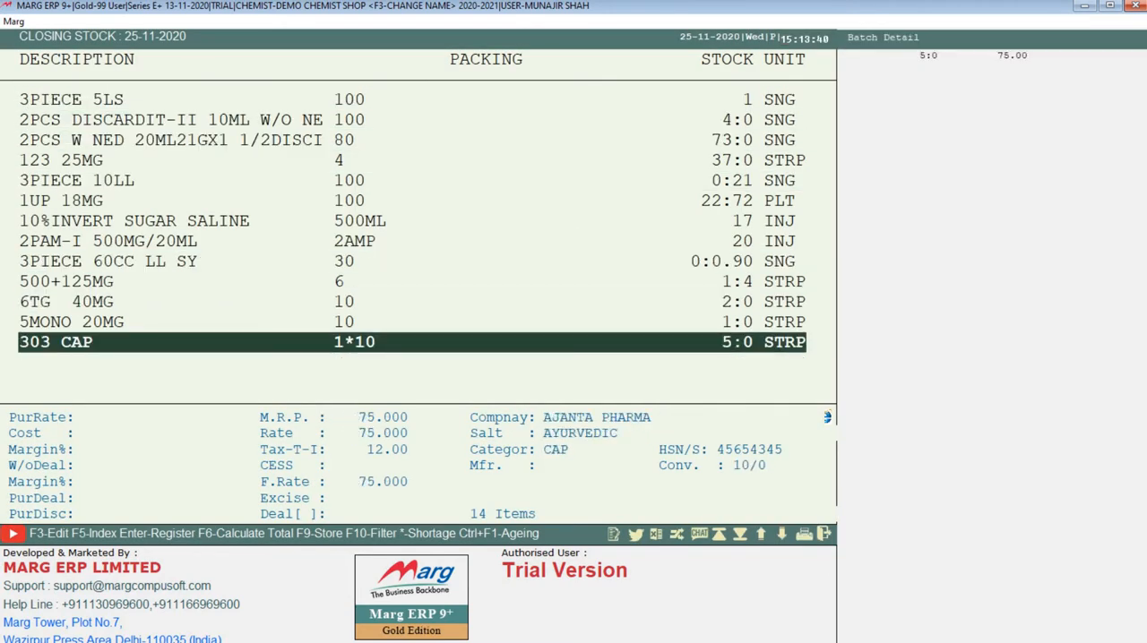
key(Up)
key(Up)
key(Up)
key(Up)
key(Up)
key(Up)
key(Up)
key(Up)
key(Up)
key(Up)
key(Up)
key(Up)
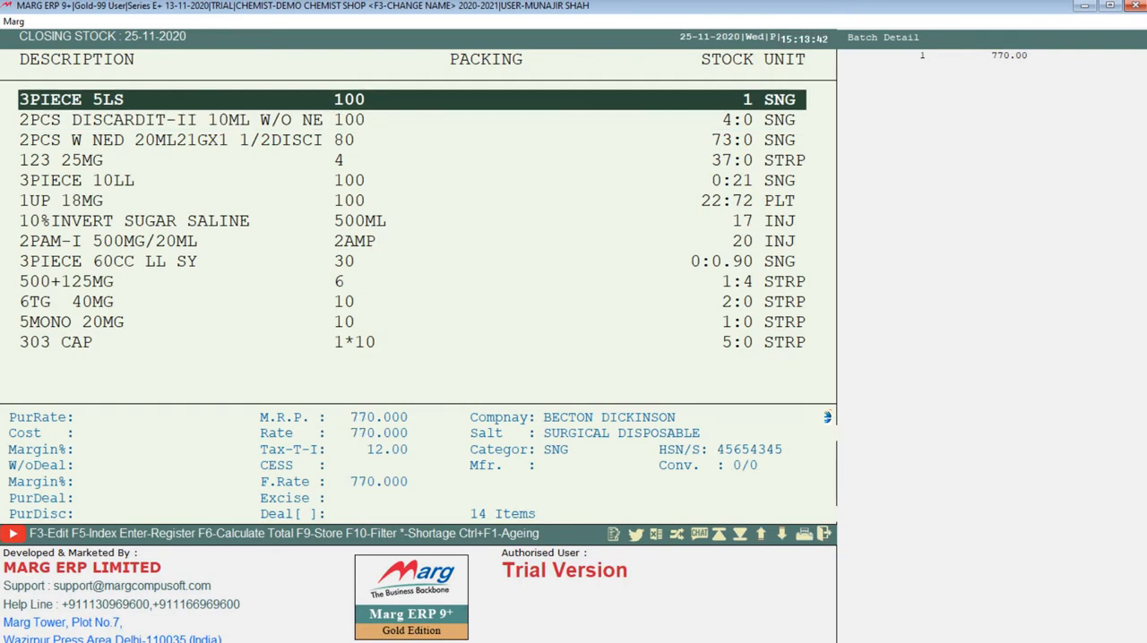
key(Escape)
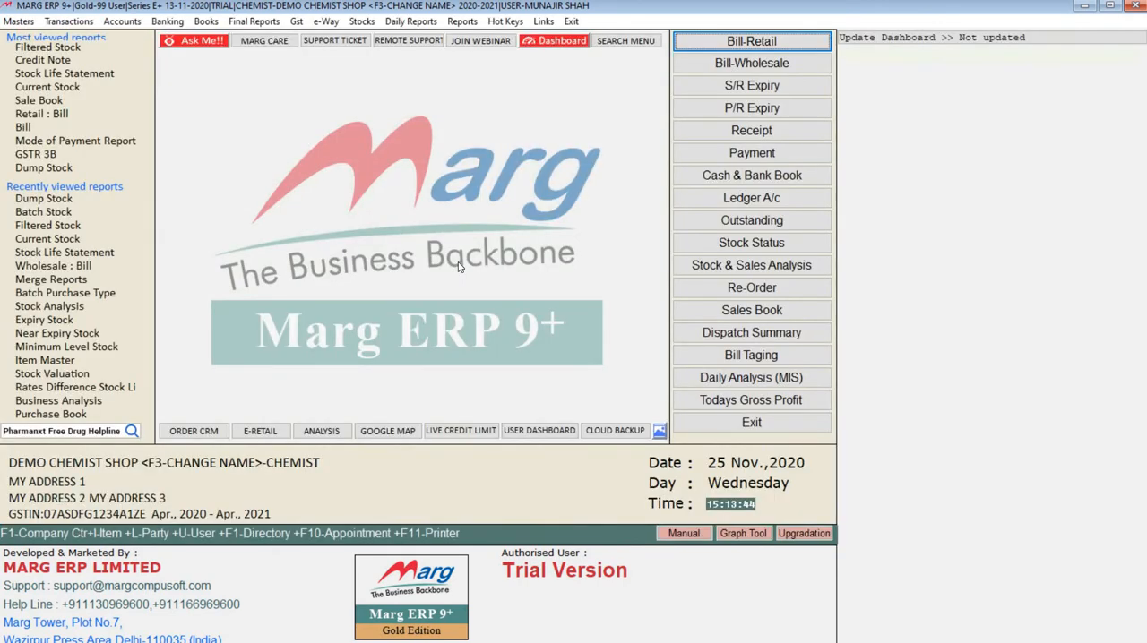
Run the Hold/Ban Stock report with selected company, batch-wise report, selected salt and more options all at No.
click(361, 22)
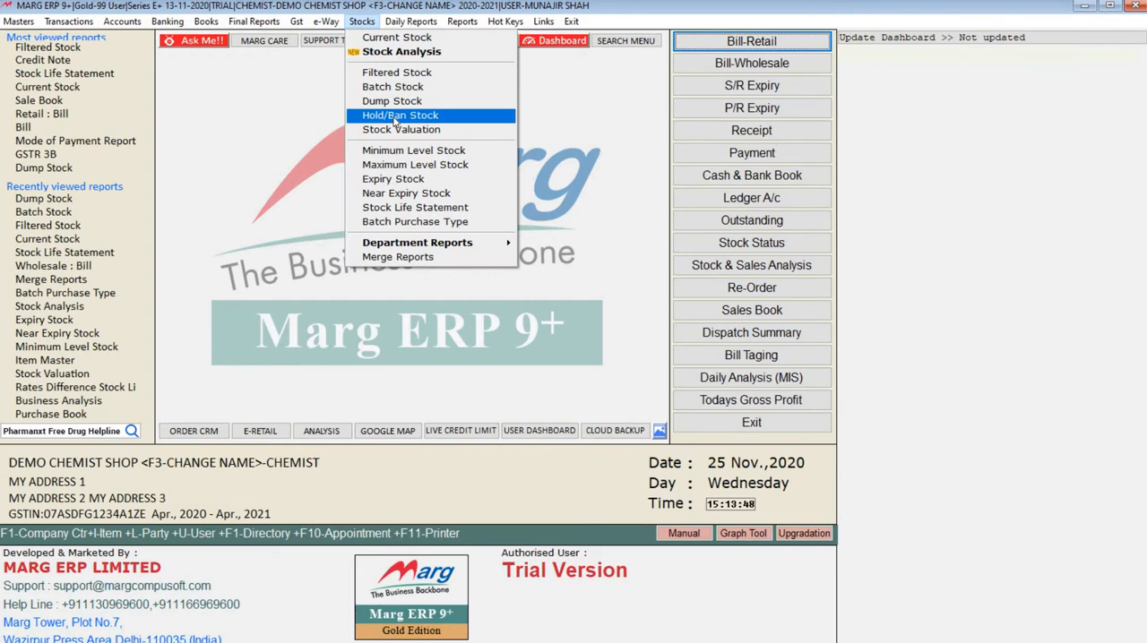
click(394, 120)
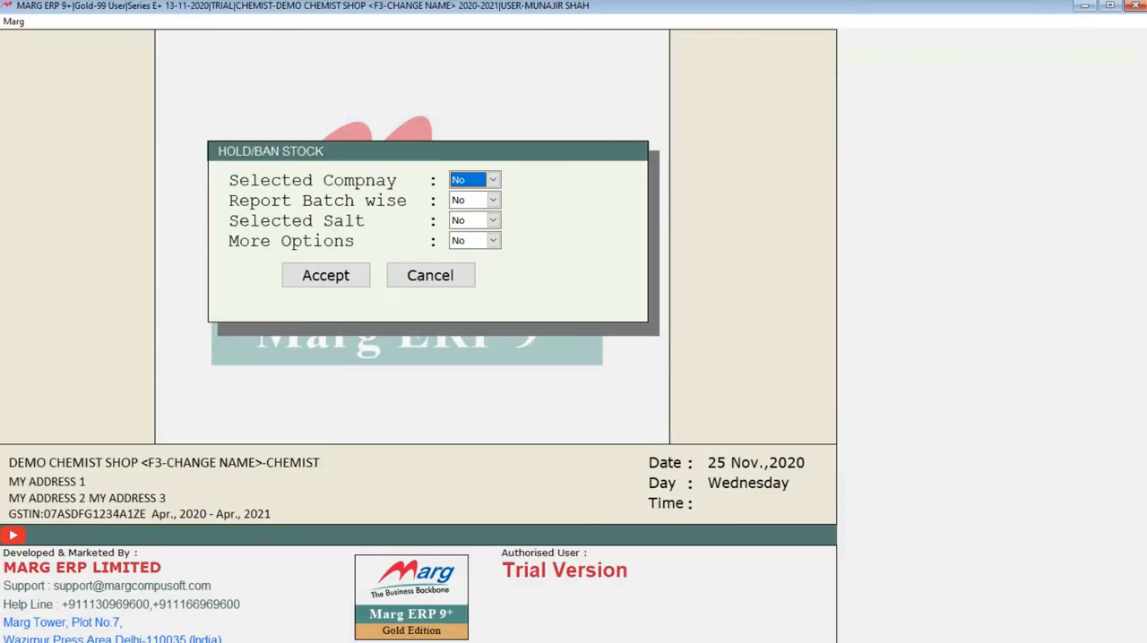
key(Return)
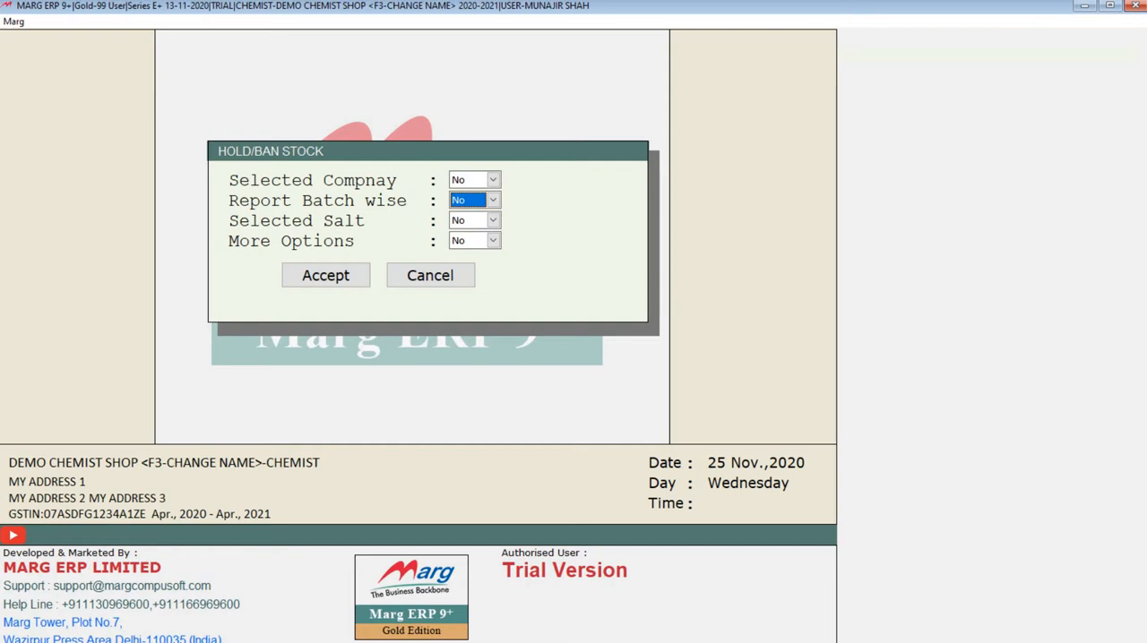
key(Up)
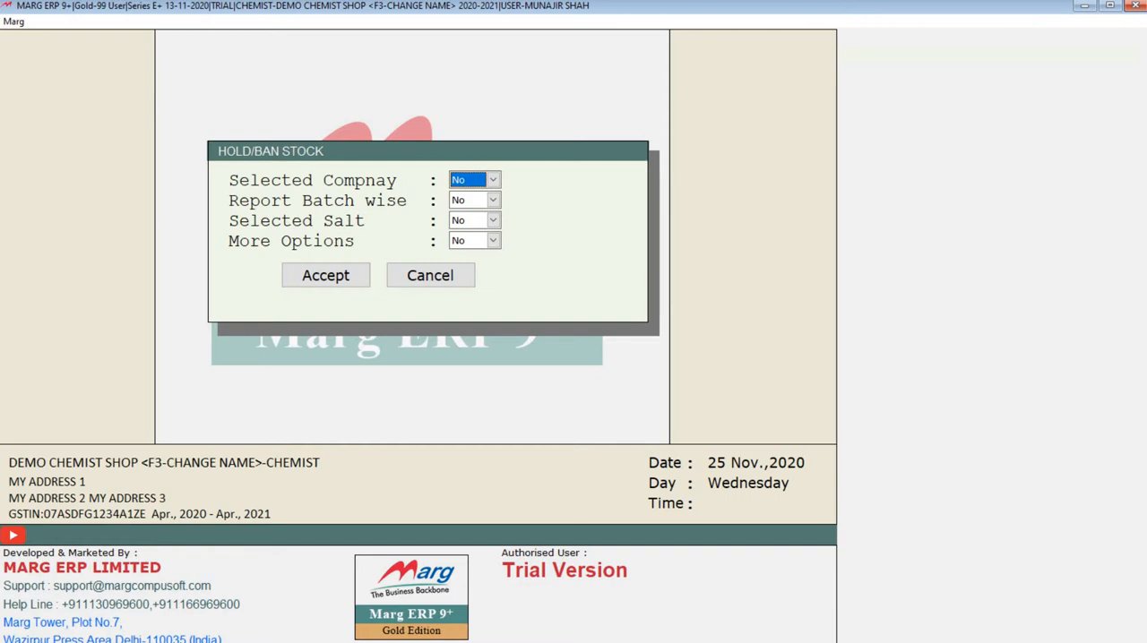
key(Return)
key(Return)
key(Return)
key(Return)
key(Return)
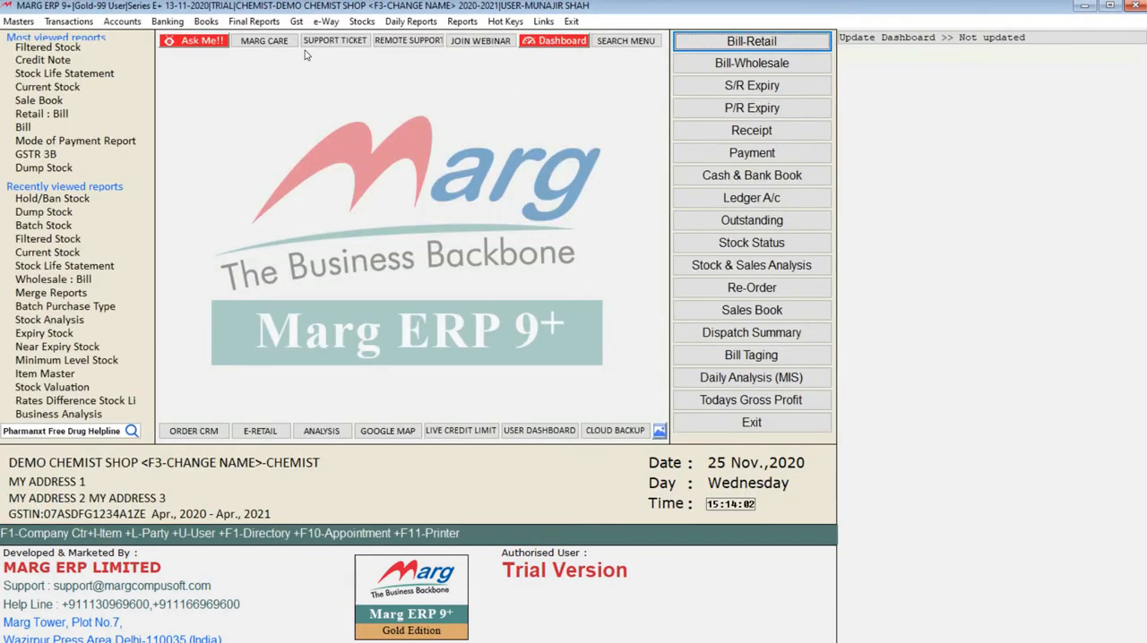
Configure the Stock Valuation report as on 25-11-2020 for Available stock, batch-wise Yes, with selected company and salt at No.
click(363, 21)
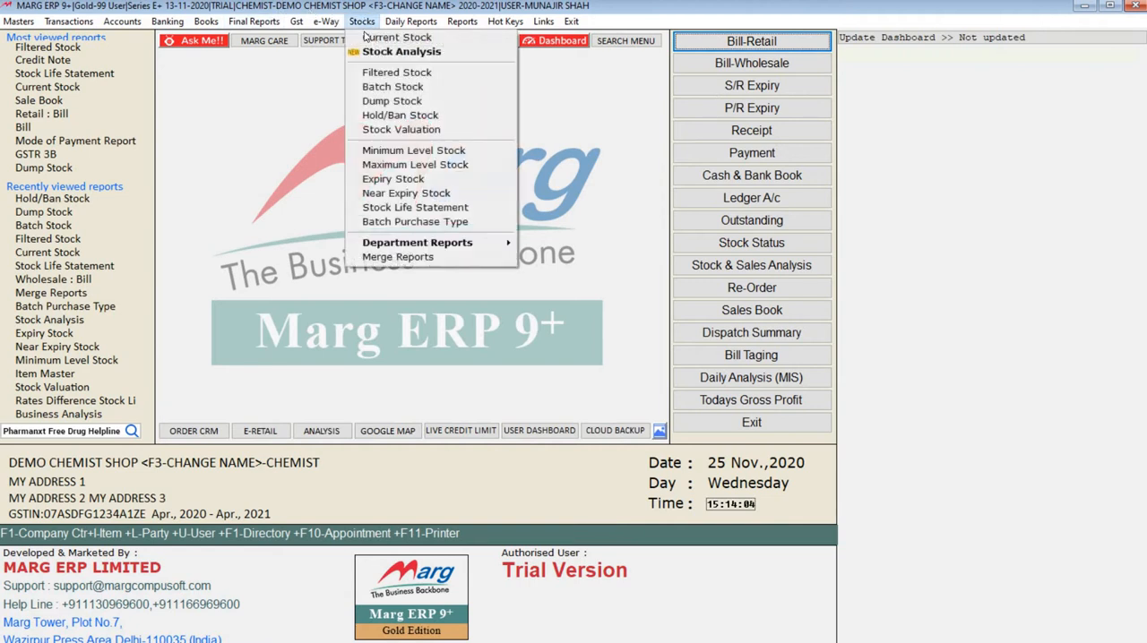
click(400, 133)
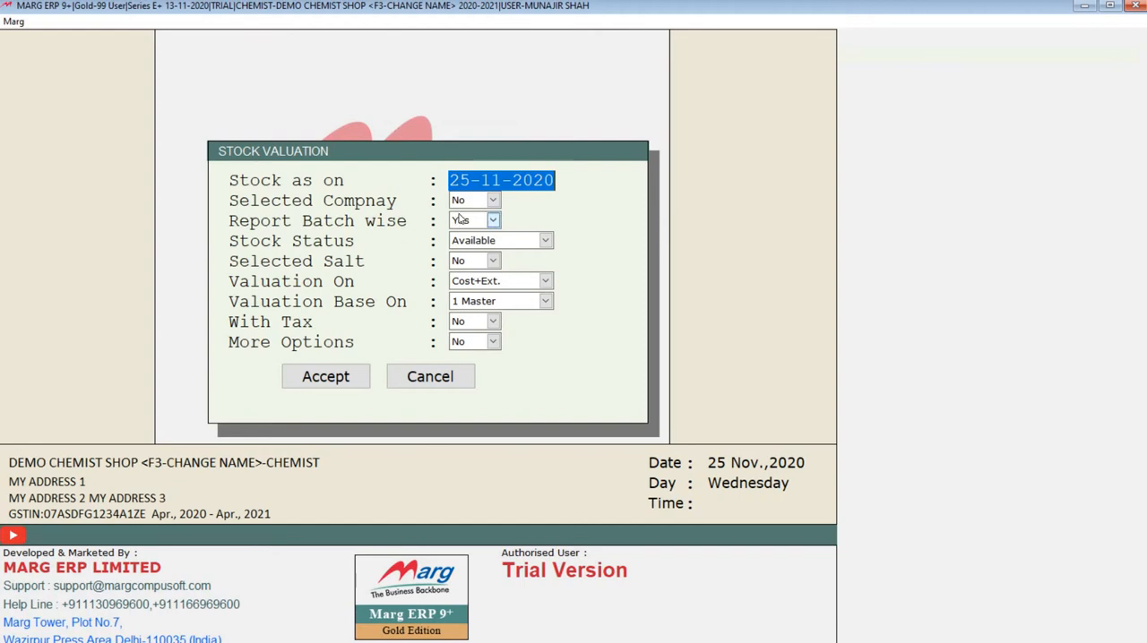
key(Return)
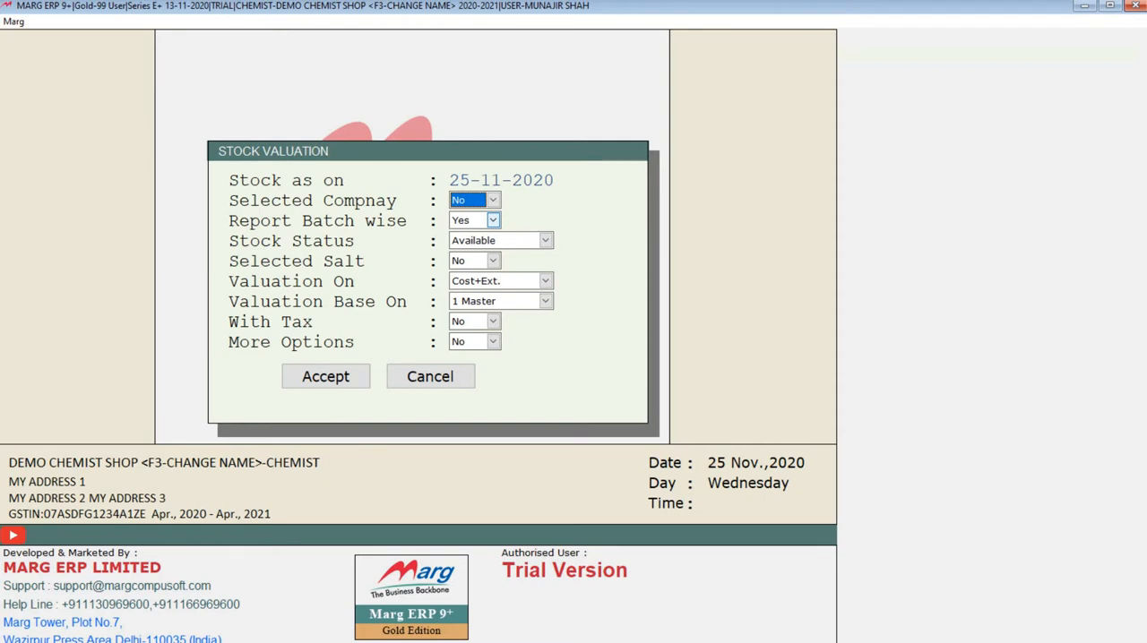
key(Return)
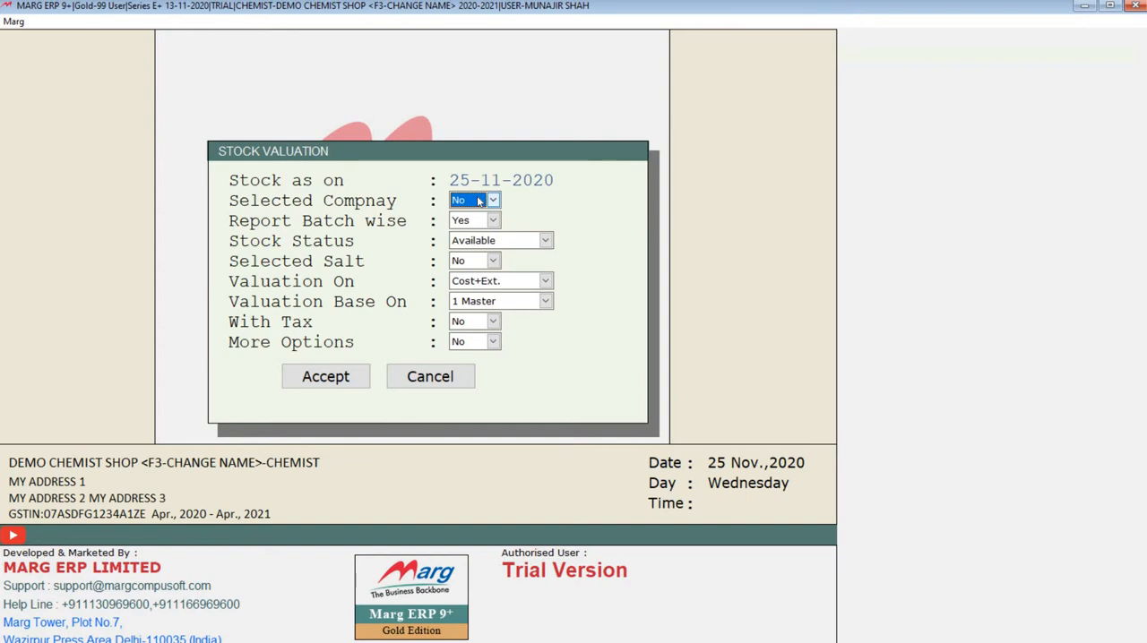
key(Return)
key(Return)
key(Return)
key(Return)
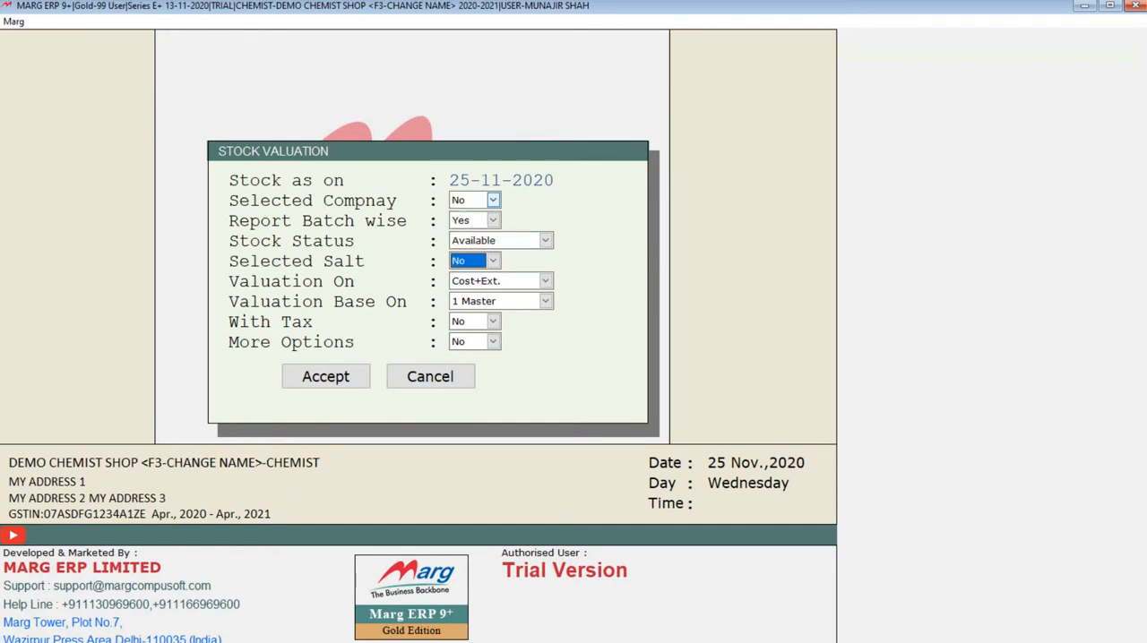
Keep Cost+Ext. as the valuation rate based on Master without tax, generate the stock valuation, and close the report.
key(alt+Down)
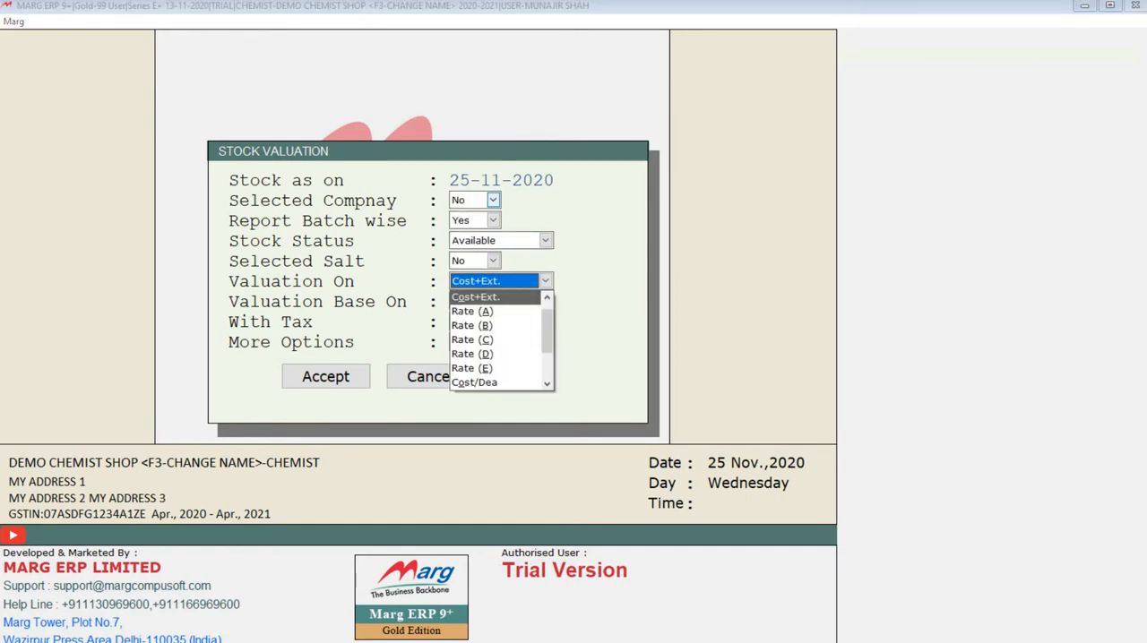
key(Up)
key(Down)
key(Return)
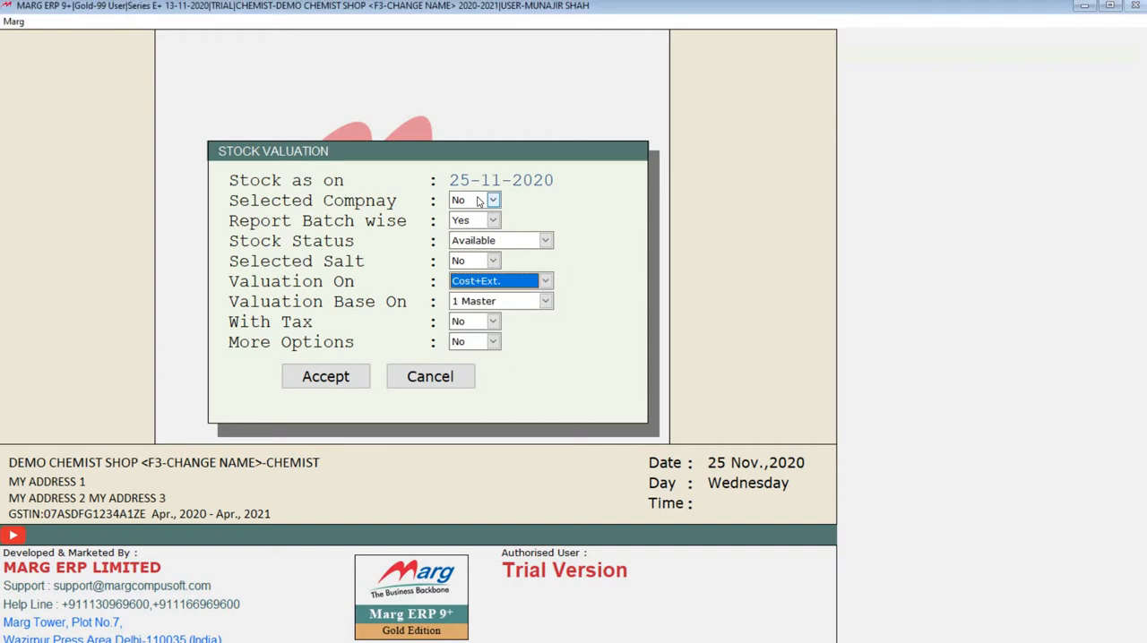
key(Return)
key(Return)
key(Return)
key(Return)
key(Return)
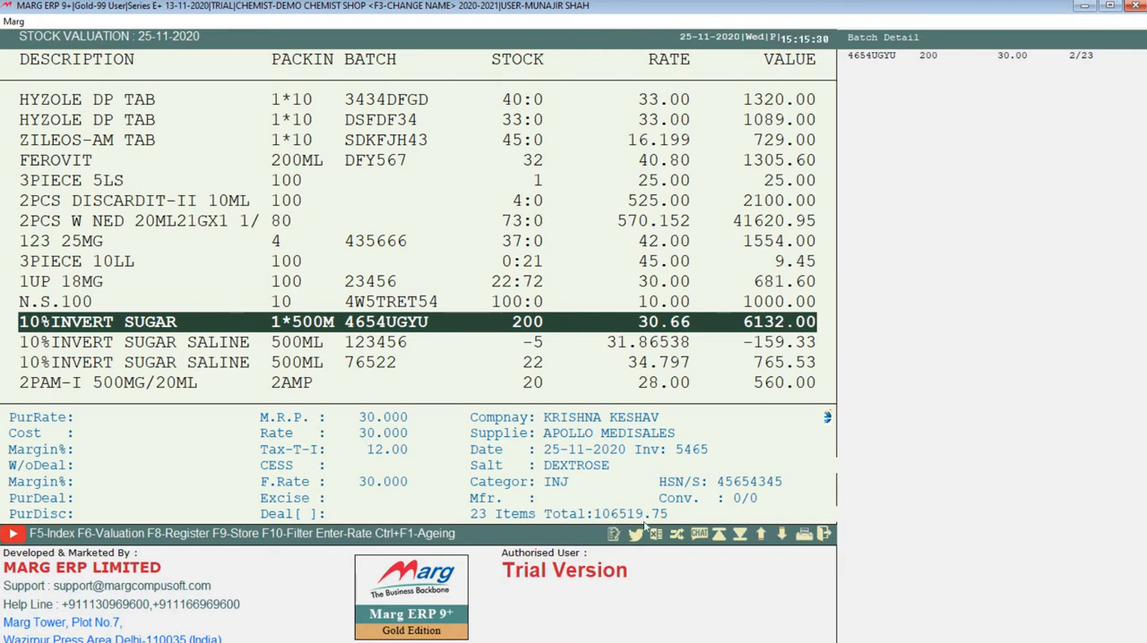
key(Escape)
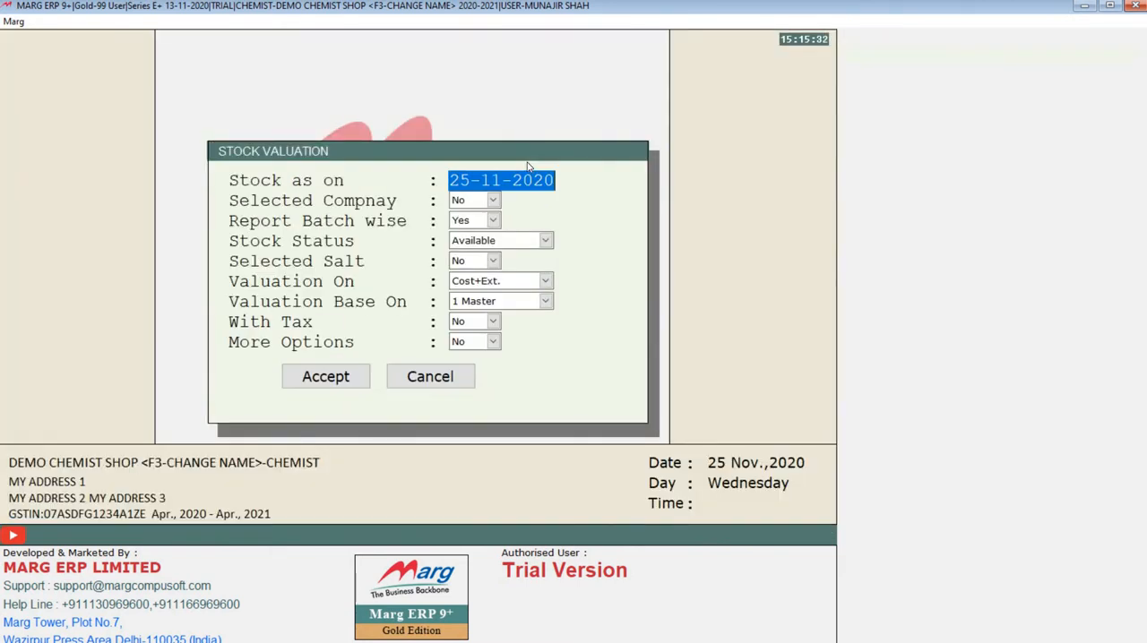
Generate the batch-wise stock valuation again on M.R.P., based on Master, with tax and more options at No.
key(Return)
key(Return)
key(Return)
key(Return)
key(Return)
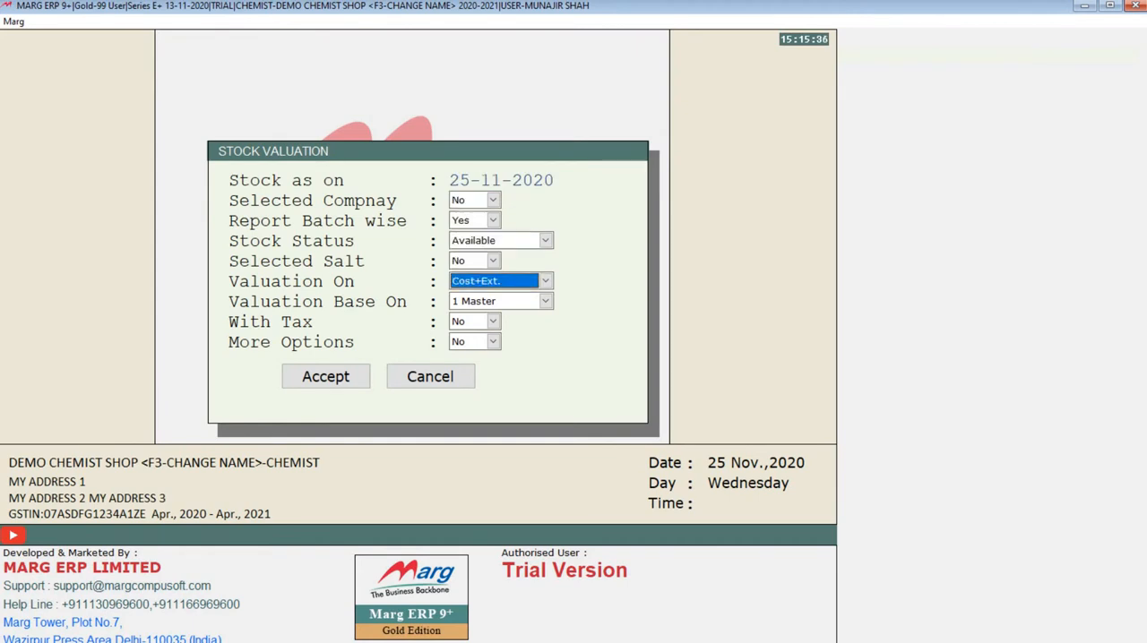
key(Down)
key(Return)
key(Return)
key(Return)
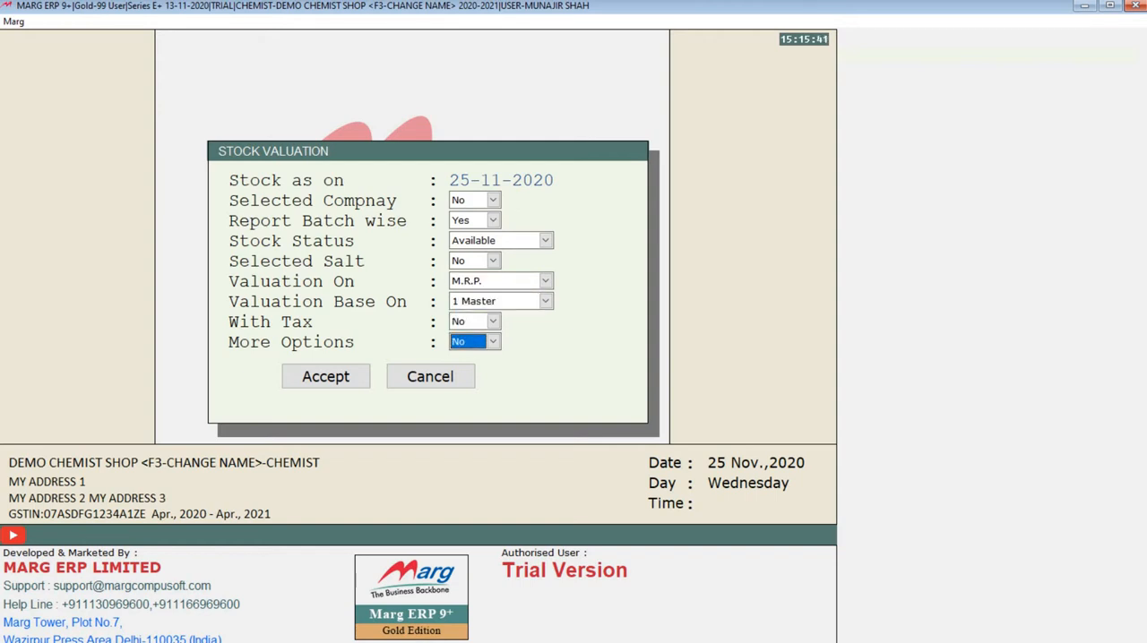
key(Return)
key(Return)
Check the rates, item values and total of the M.R.P. stock valuation, and close the report.
key(Down)
key(Down)
key(Down)
key(Down)
key(Down)
key(Down)
key(Down)
key(Down)
key(Down)
key(Down)
key(Down)
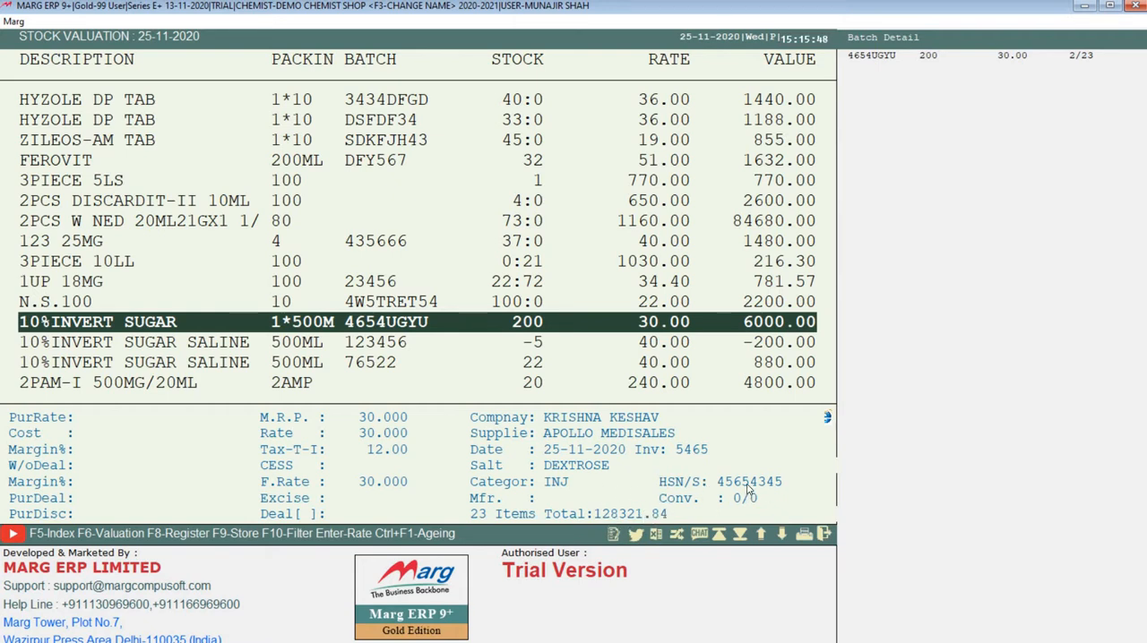
key(Escape)
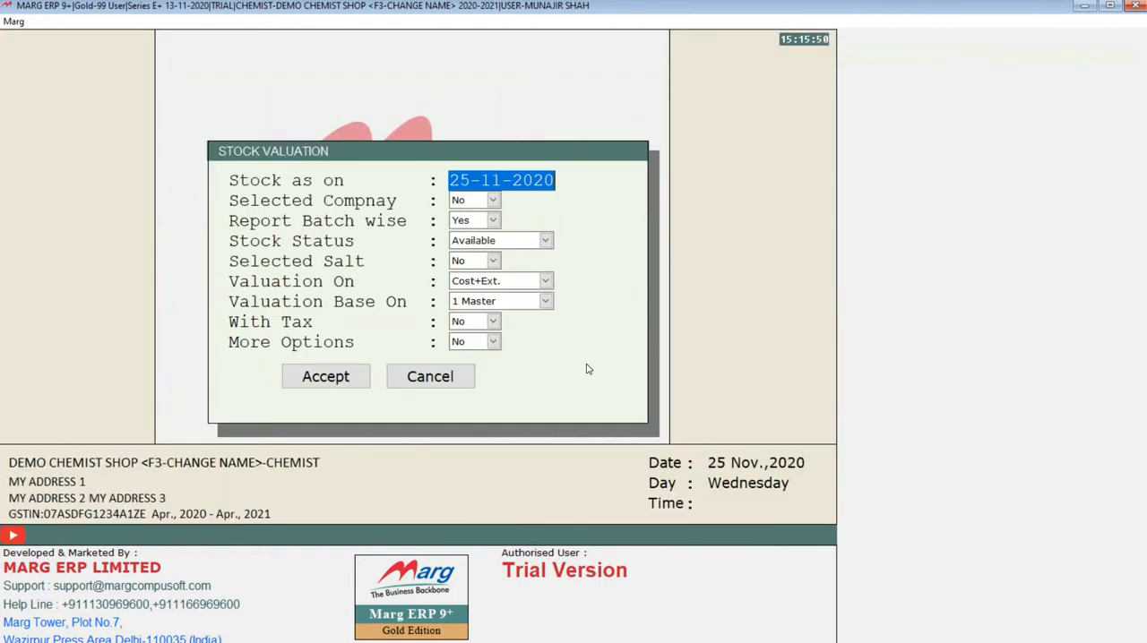
click(486, 284)
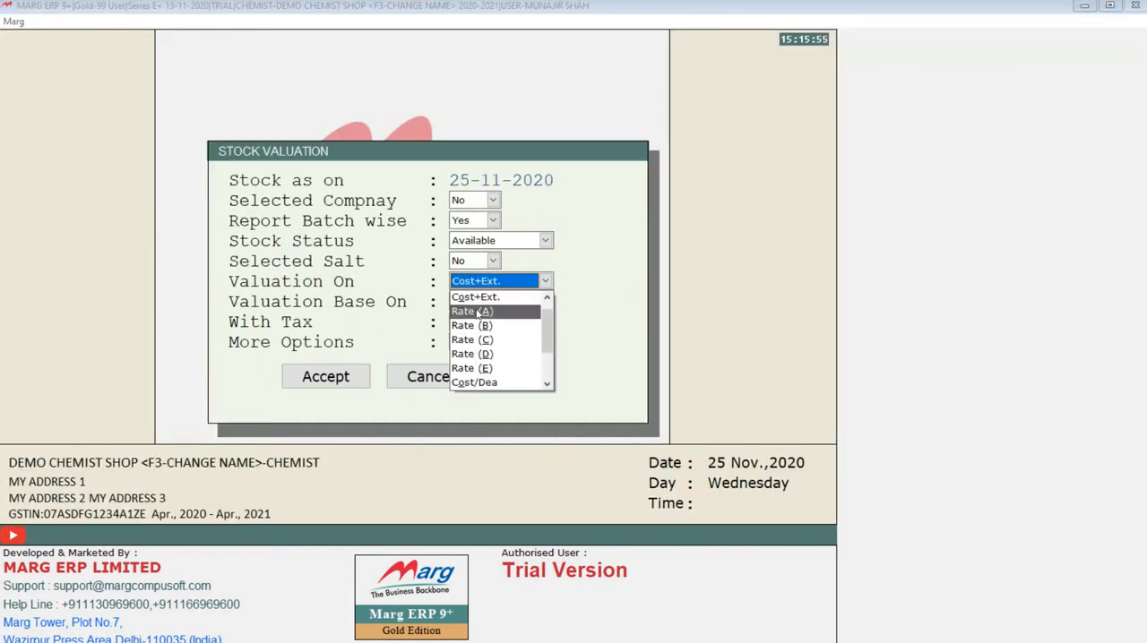
click(474, 310)
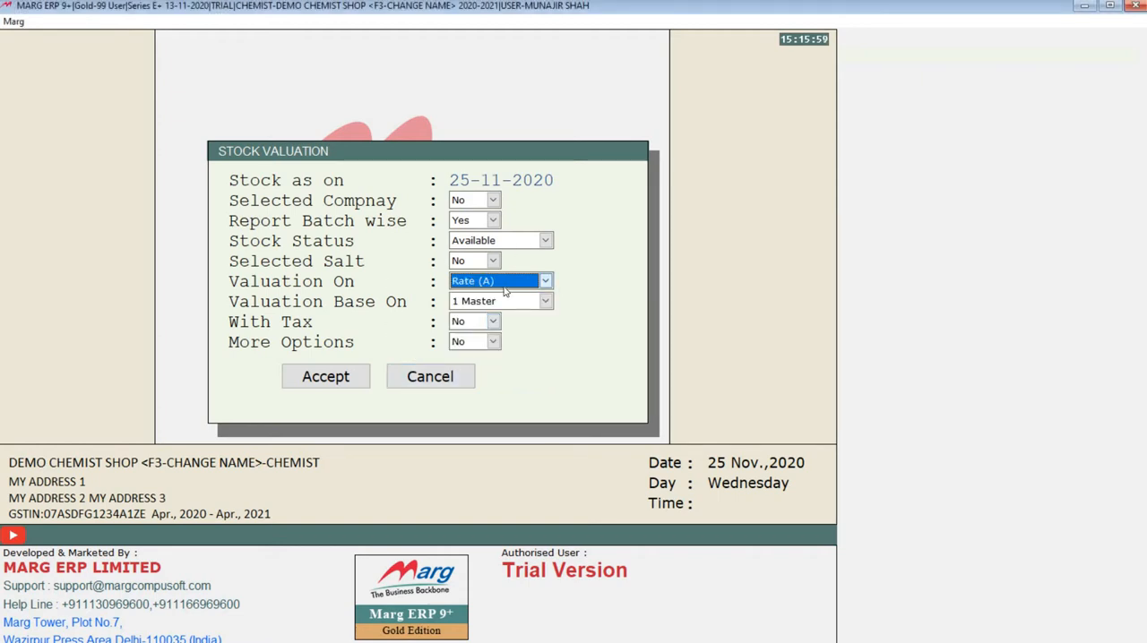
key(Escape)
Reopen Stock Valuation, generate it as on 25-11-2020 on Cost+Ext., look through the listed items, and close the report.
click(359, 22)
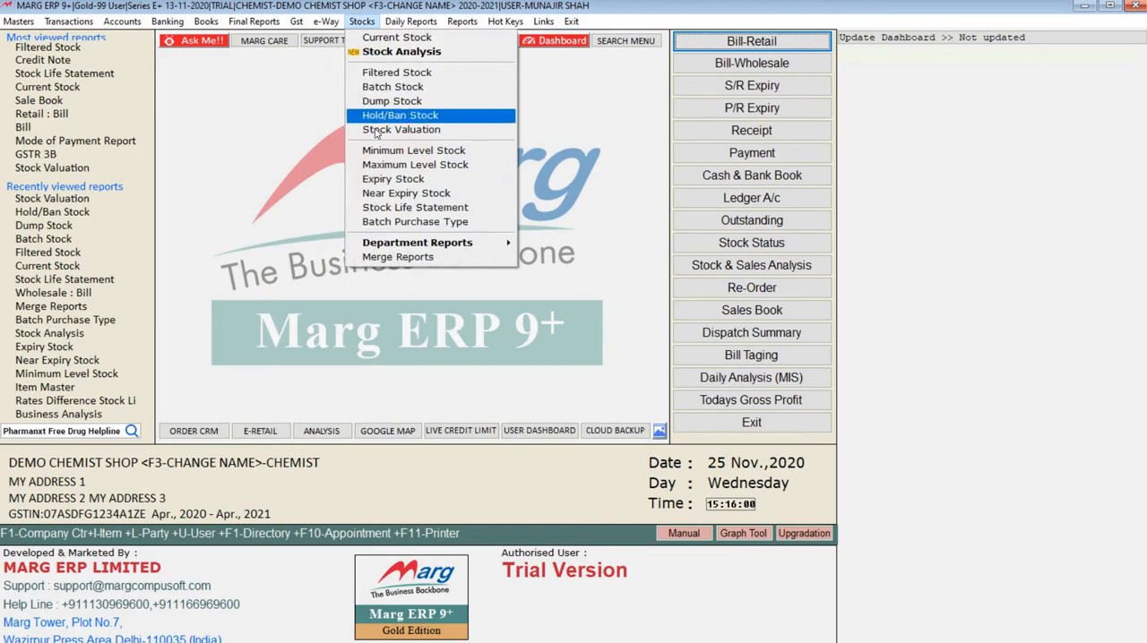
click(416, 165)
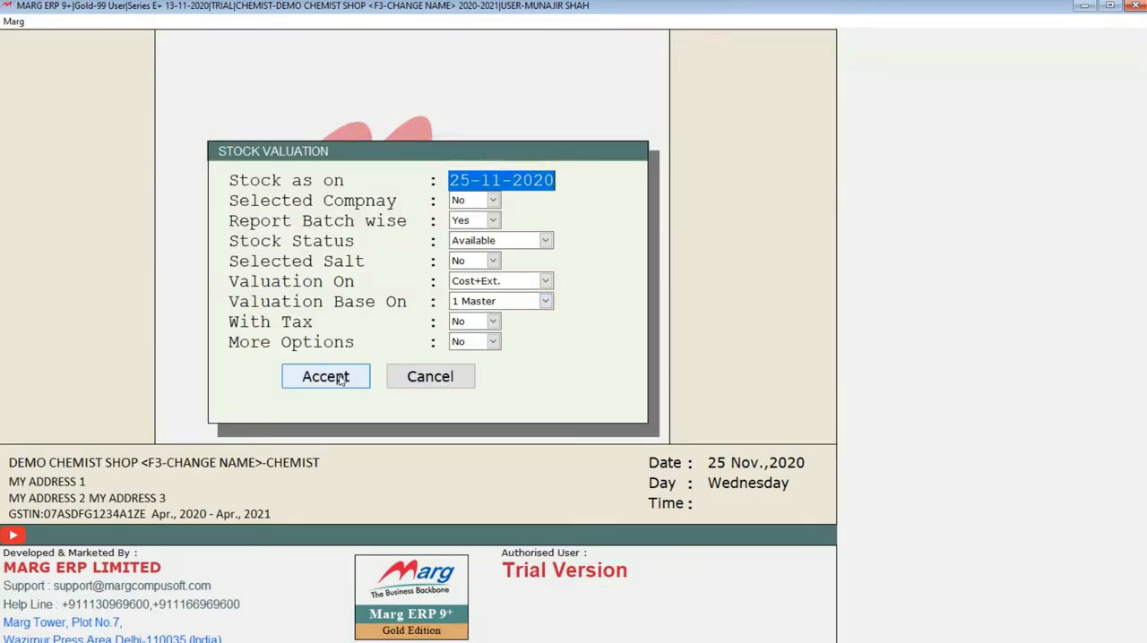
click(325, 377)
key(Down)
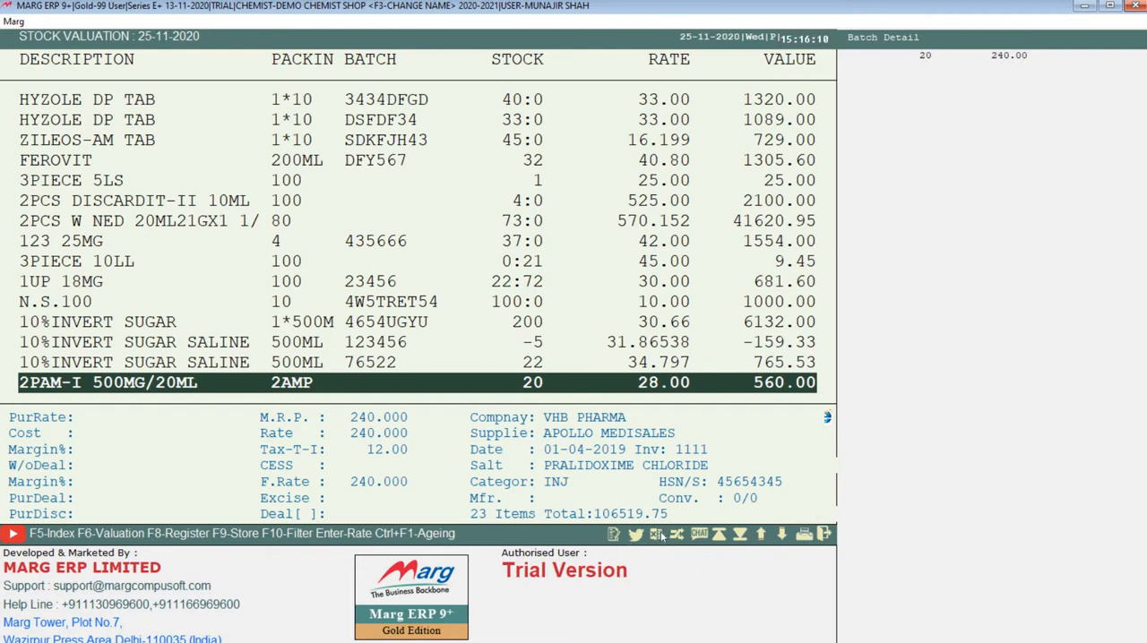
key(Escape)
key(Escape)
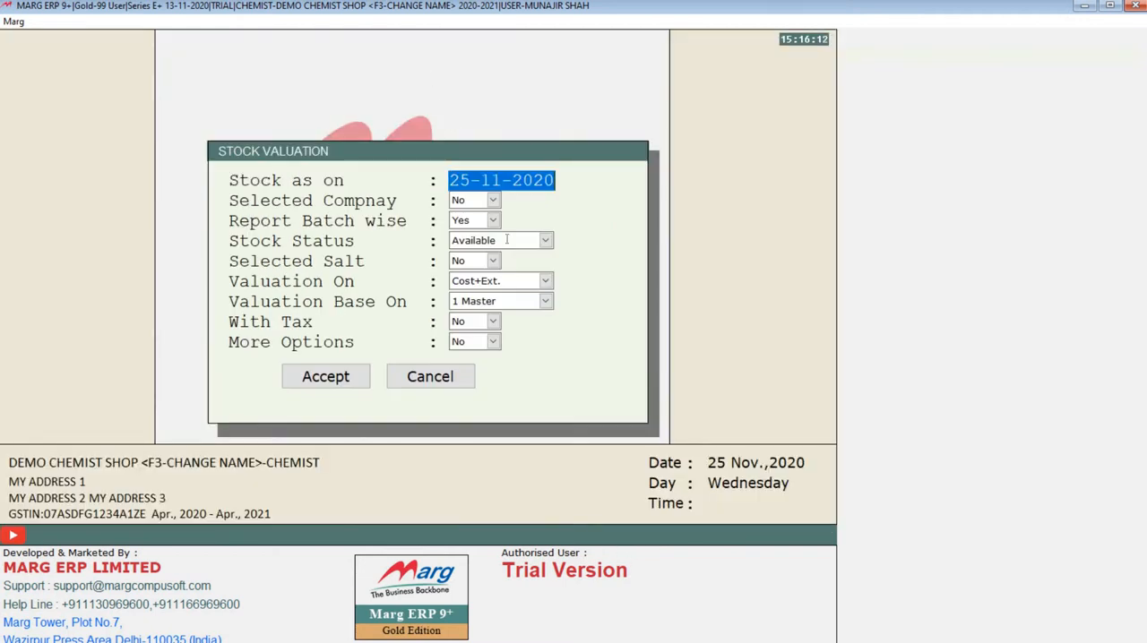
Open the inventory item master and look through the item list with its packing, stock and M.R.P.
click(359, 23)
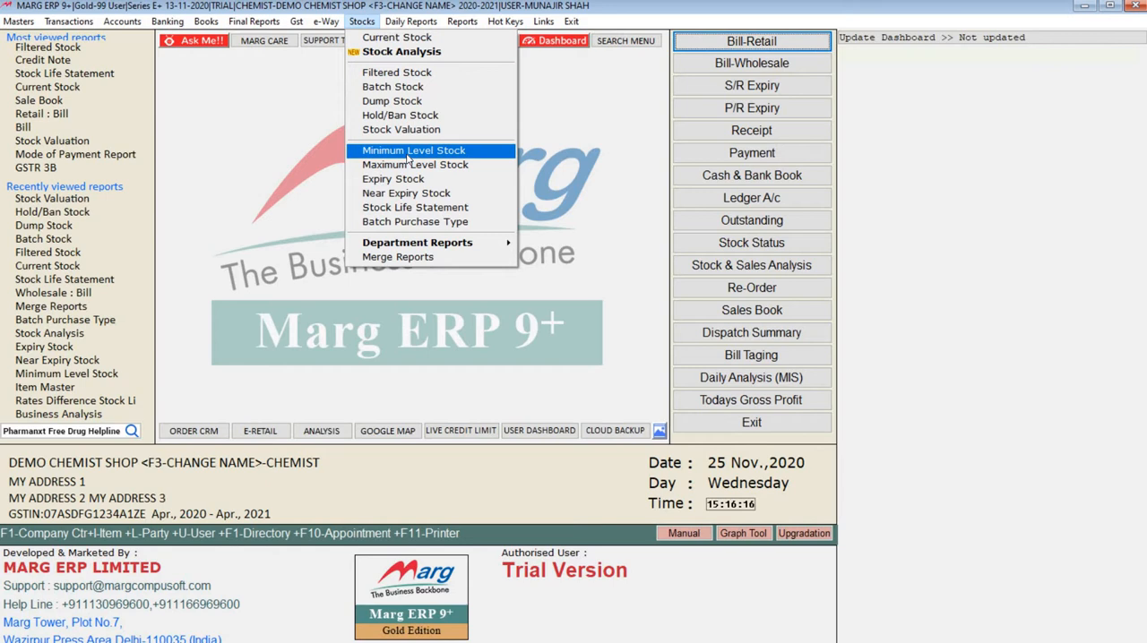
key(Down)
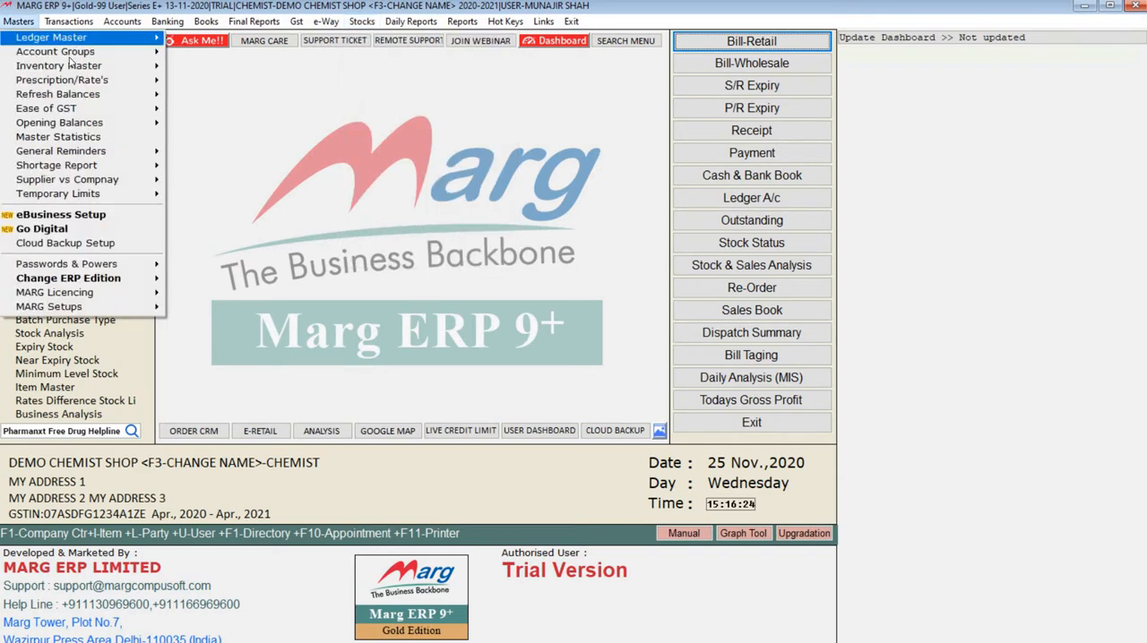
mouse_move(143, 69)
click(177, 63)
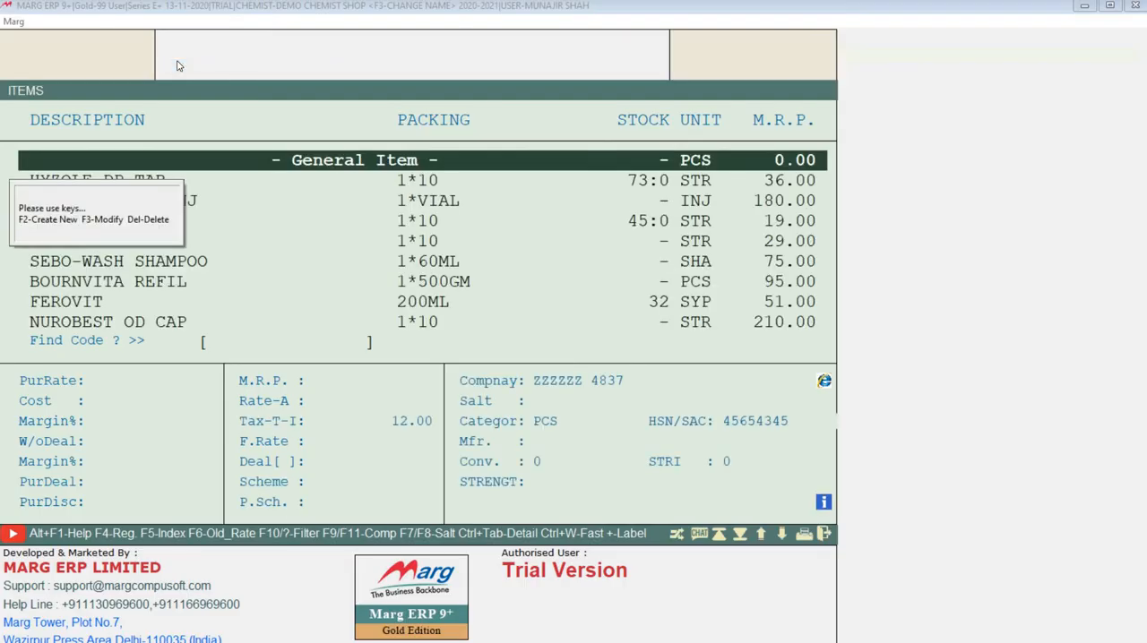
key(Page_Down)
key(Down)
key(Down)
key(Down)
key(Down)
key(Up)
key(Up)
key(Up)
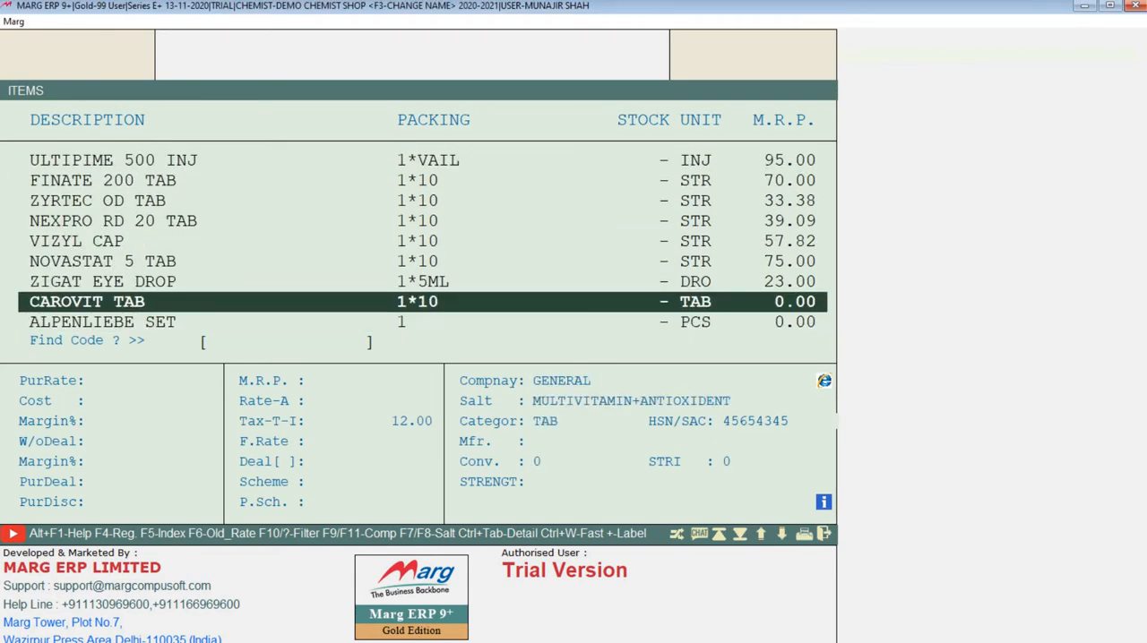
Start a new product, agreeing to re-arrange the code numbers, view its minimum and maximum quantity fields under more options, and close it unsaved.
key(F2)
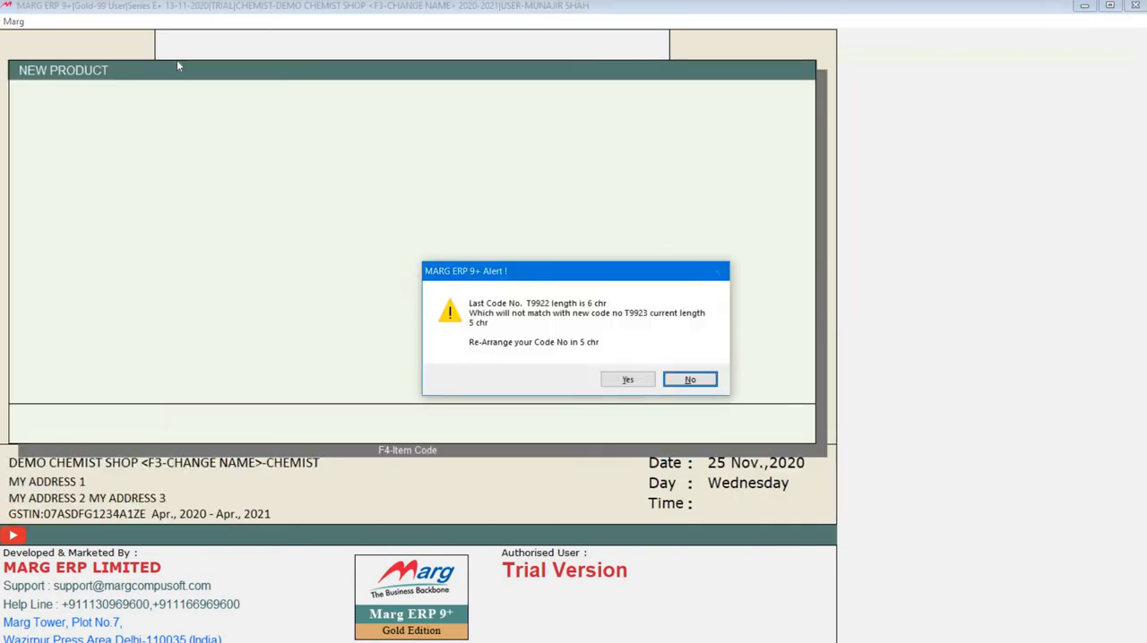
key(Left)
key(Return)
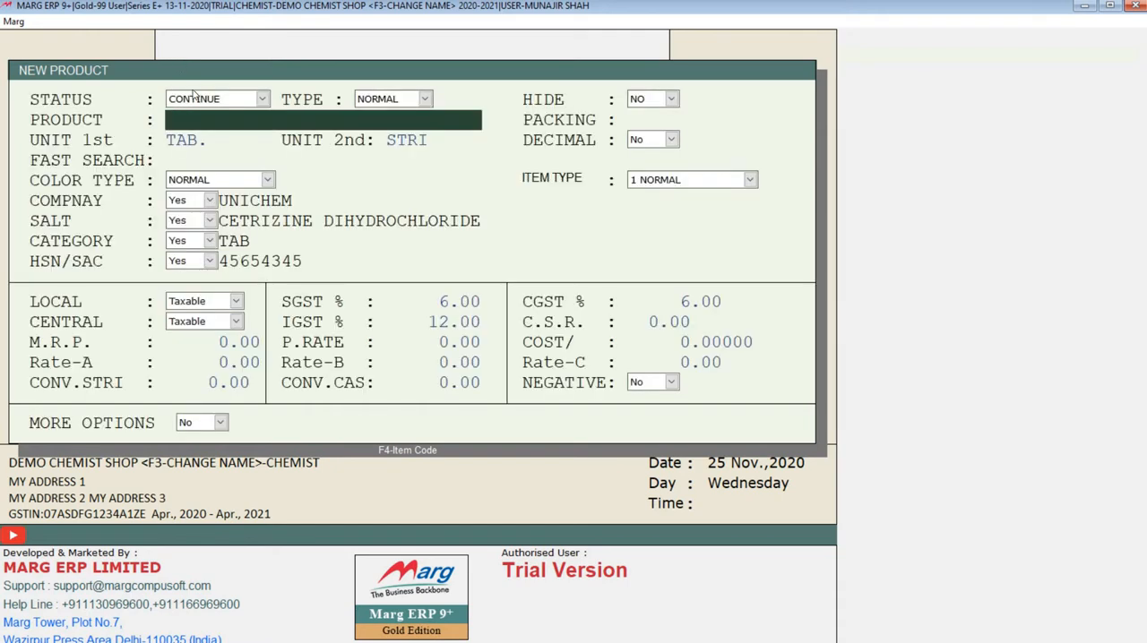
click(213, 422)
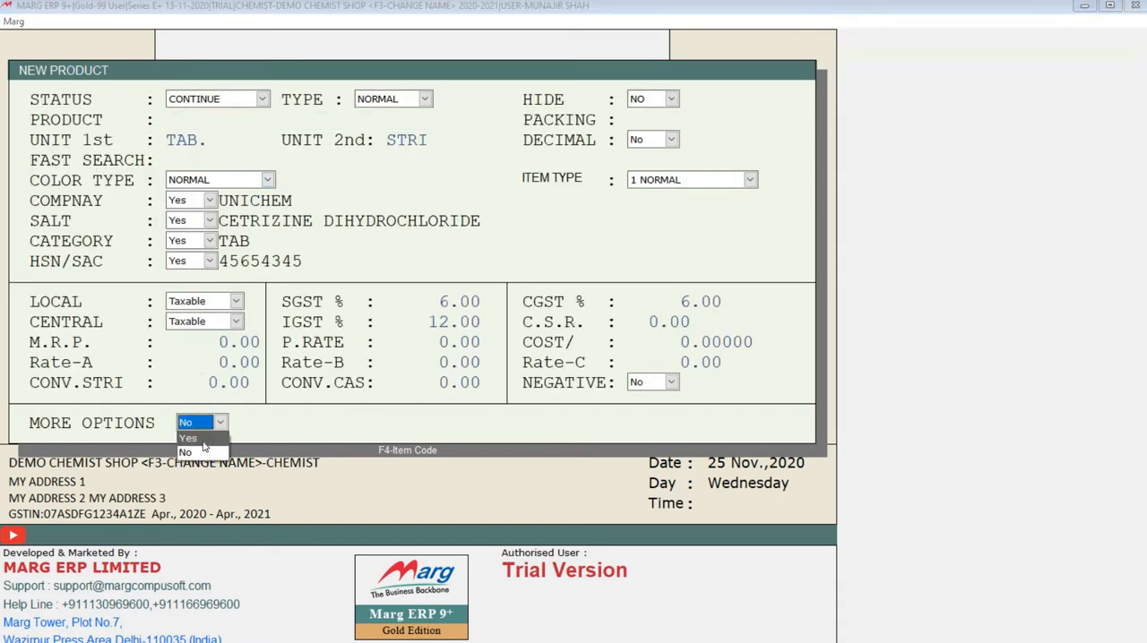
click(193, 438)
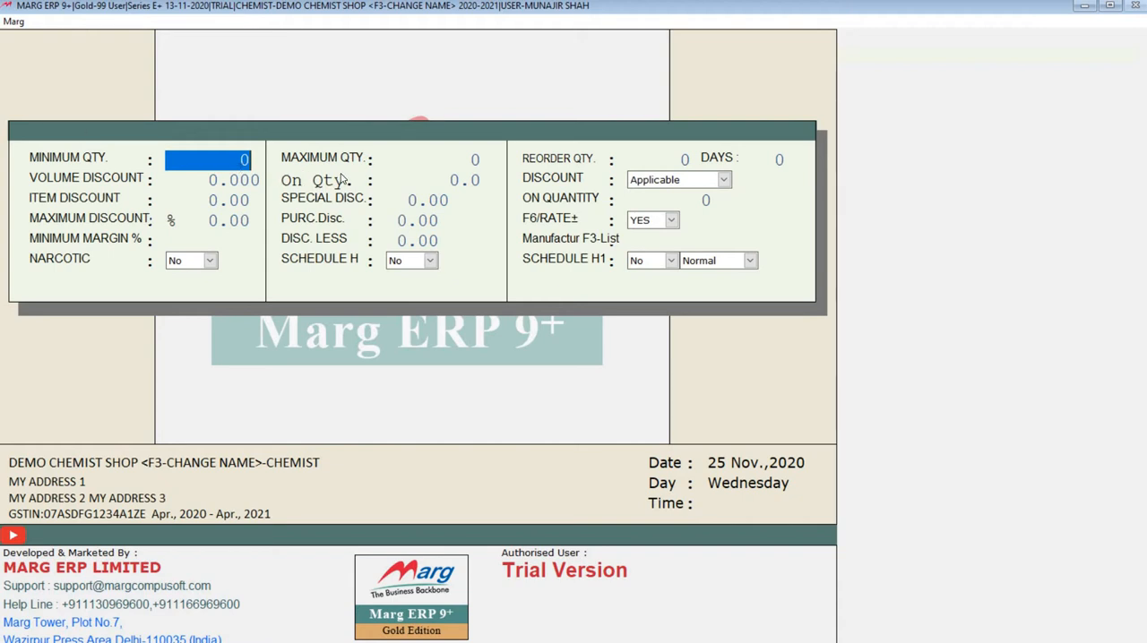
key(Escape)
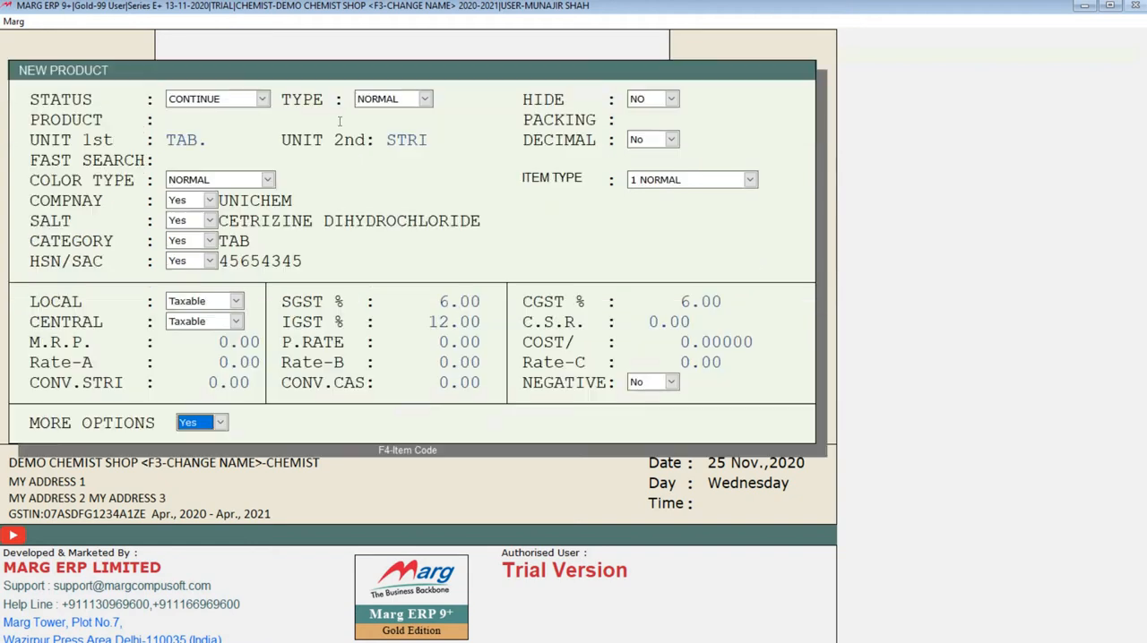
key(Escape)
key(Escape)
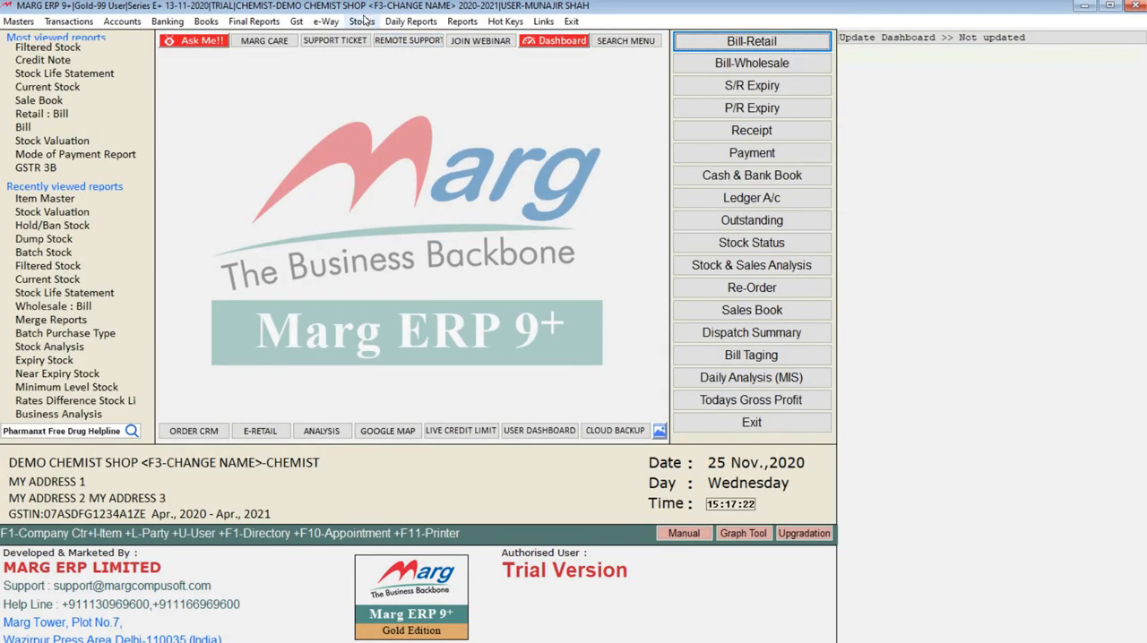
Generate the Minimum Level Stock report as on 25-11-2020 for available stock, with selected company, selected salt and more options at No.
click(362, 21)
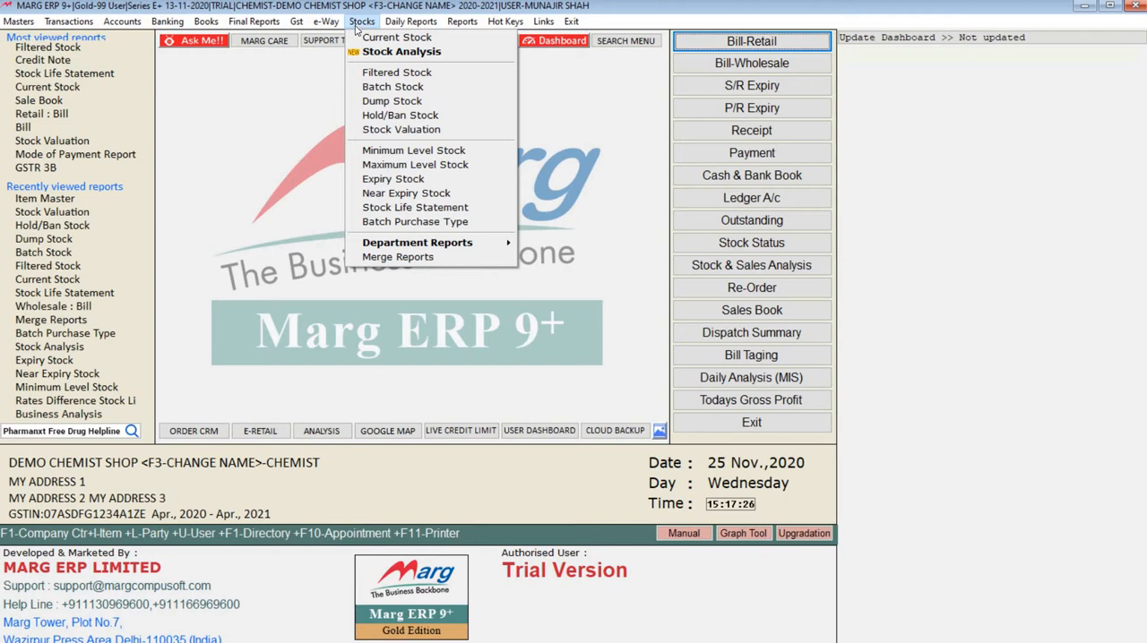
click(390, 153)
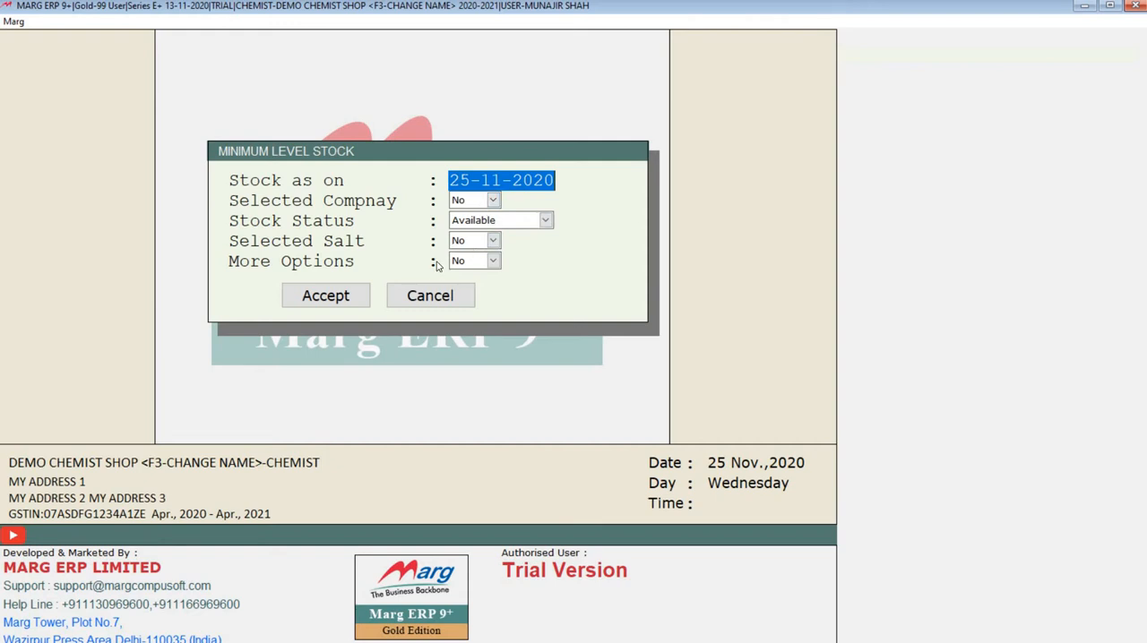
click(337, 296)
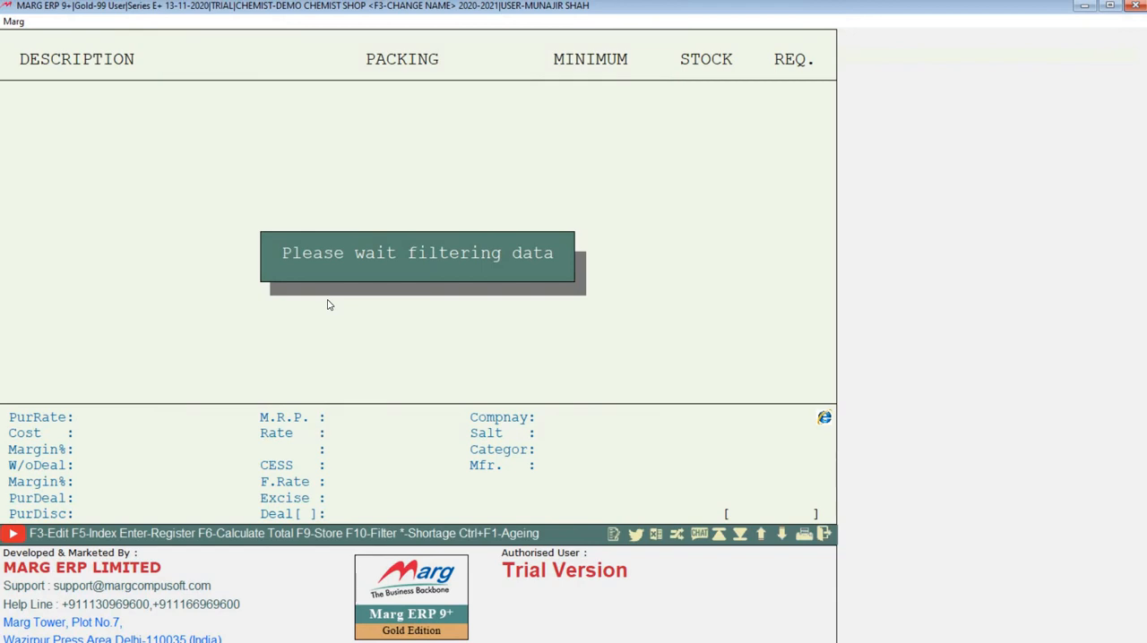
Compare the minimum, stock and required quantities of the items in the minimum level report, and close it.
click(72, 120)
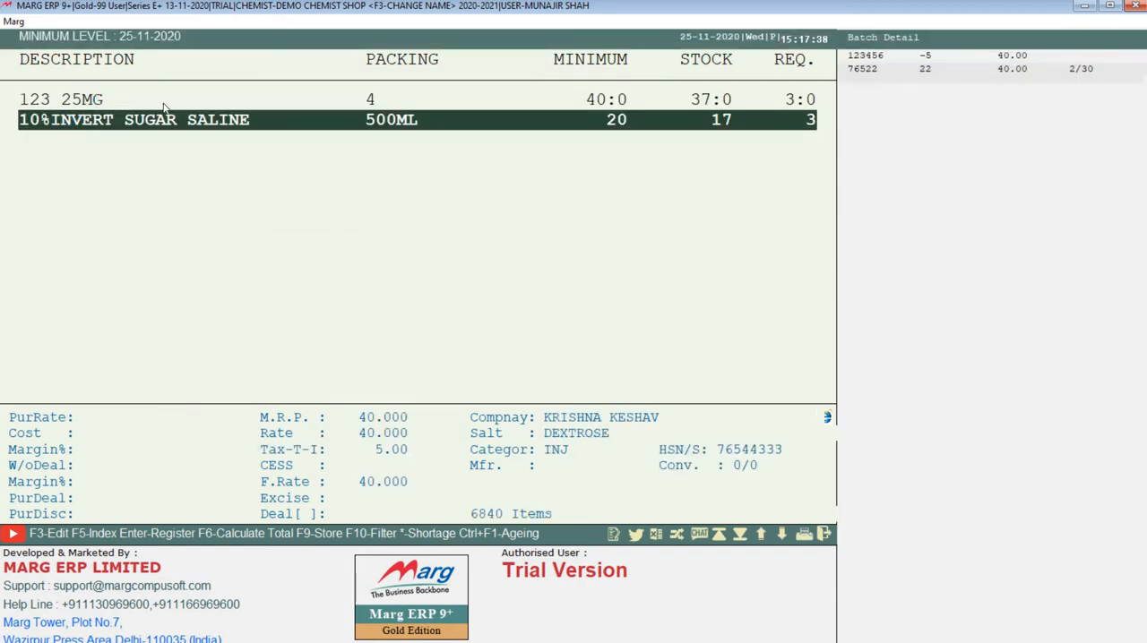
key(Up)
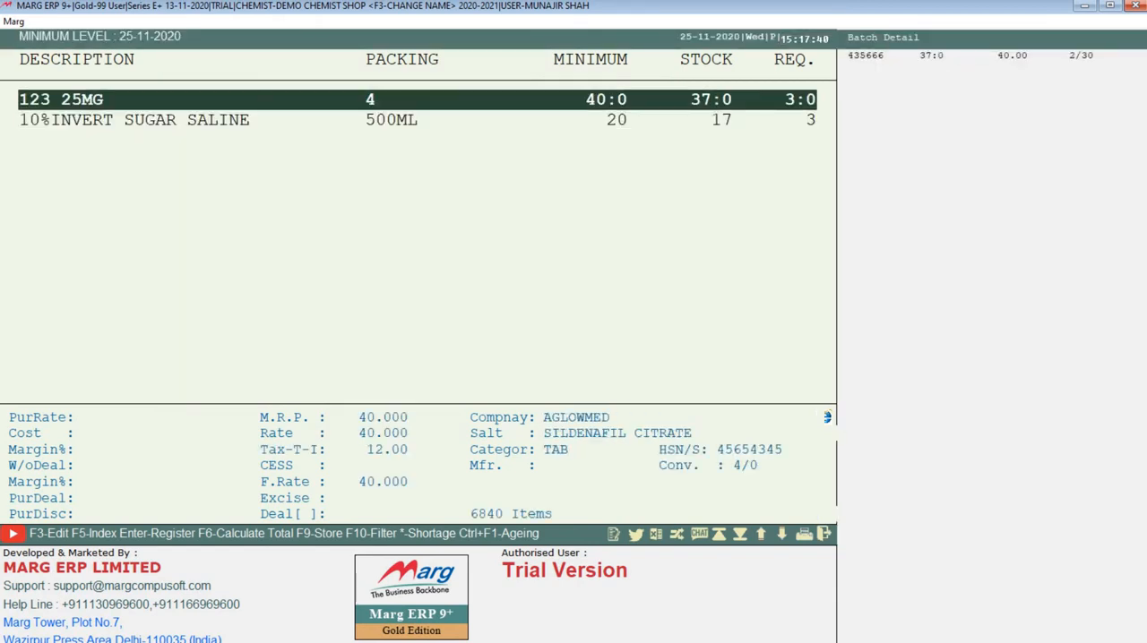
key(Down)
key(Up)
key(Down)
key(Up)
key(Down)
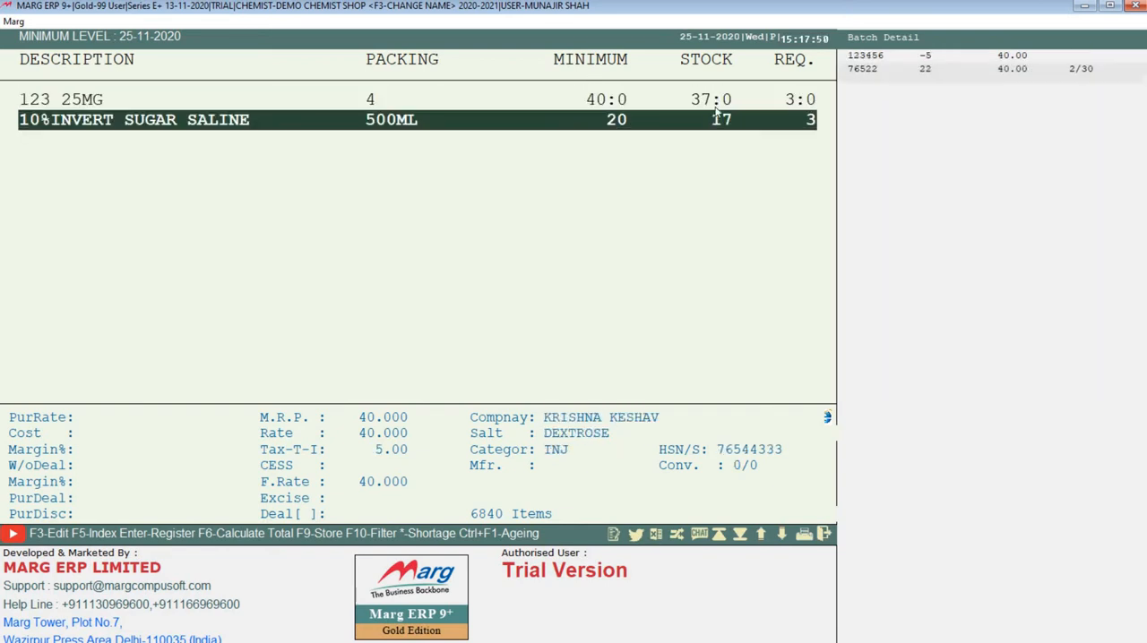
key(Up)
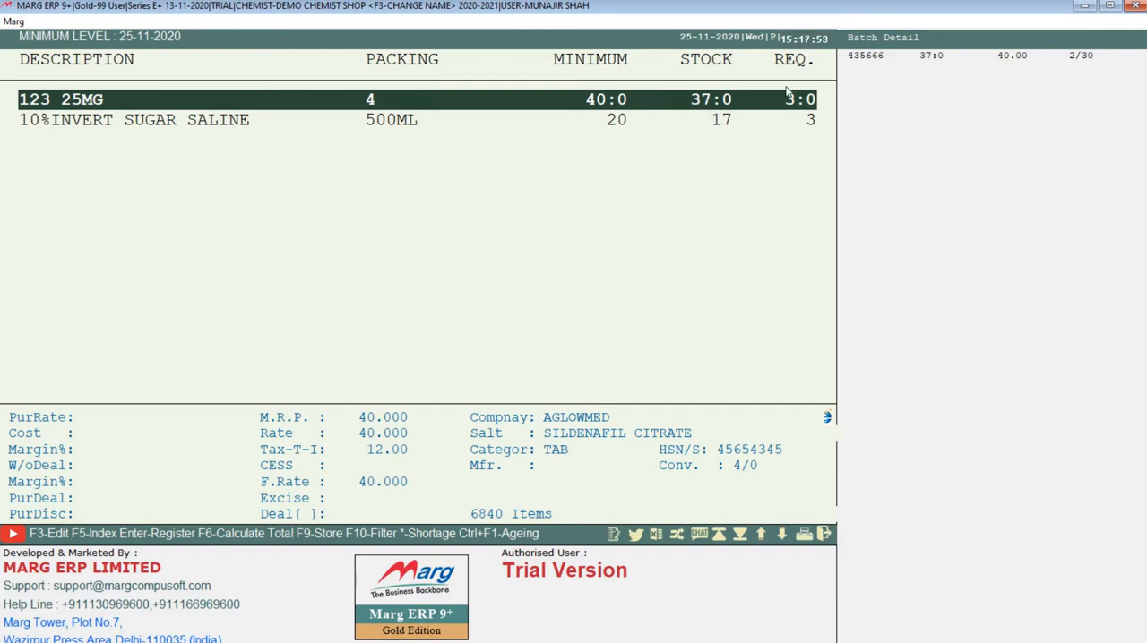
click(795, 114)
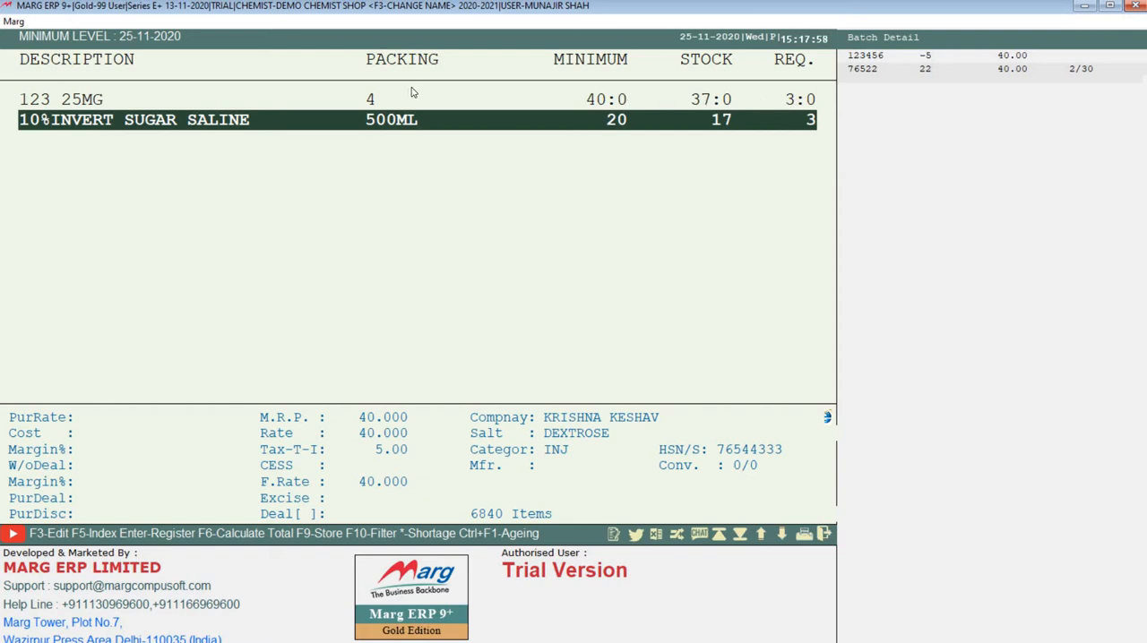
click(406, 93)
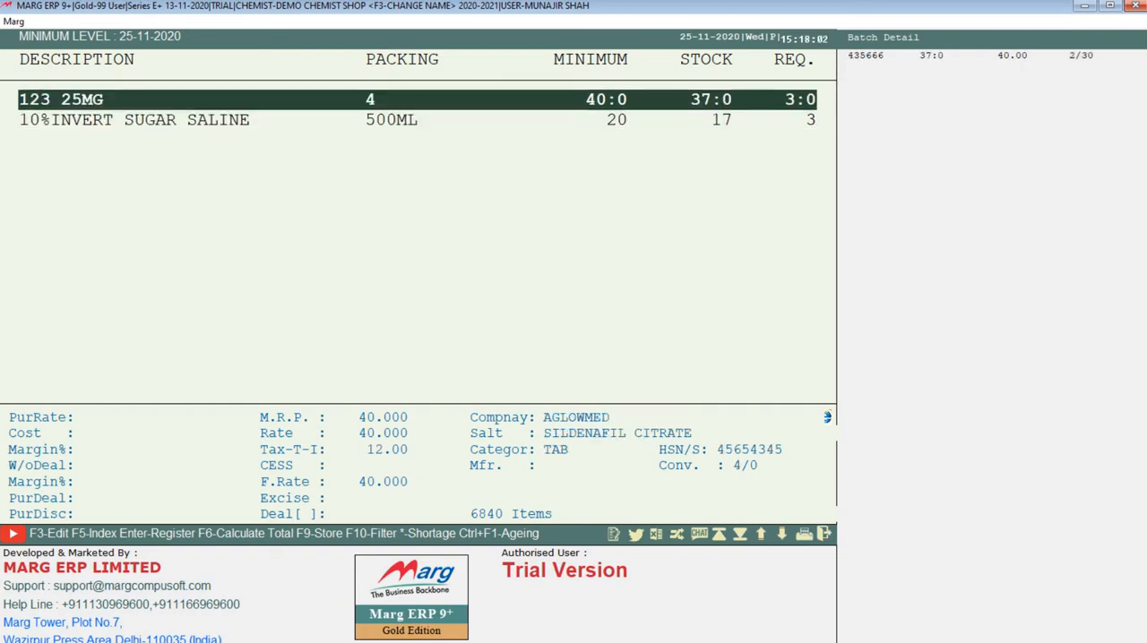
key(Down)
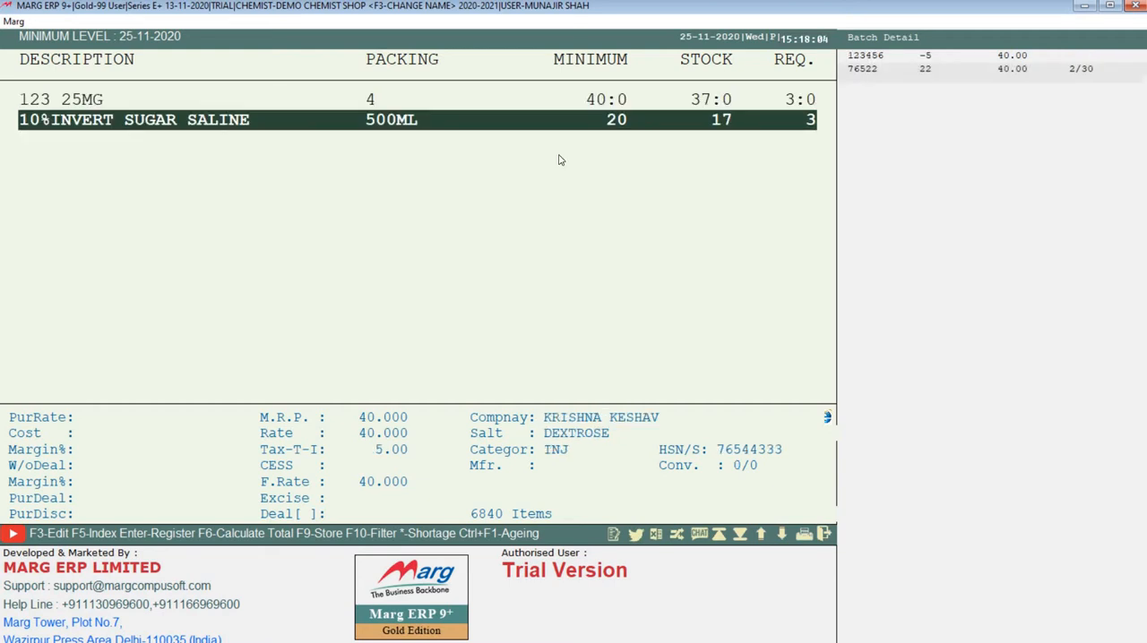
click(615, 107)
click(619, 121)
key(Up)
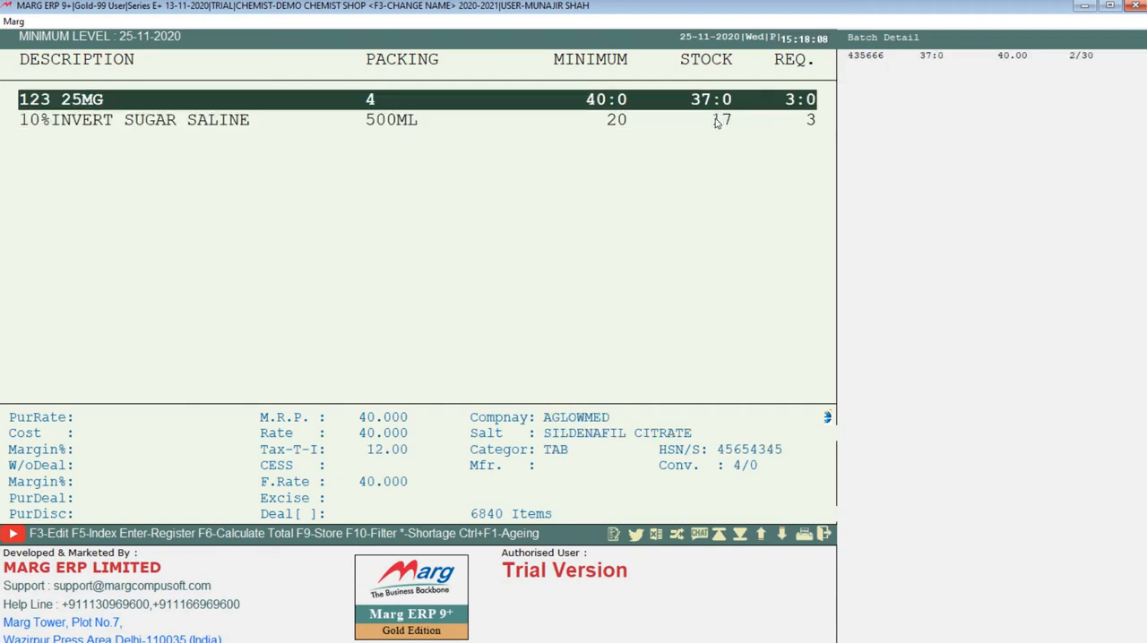
key(Down)
key(Up)
key(Down)
key(Escape)
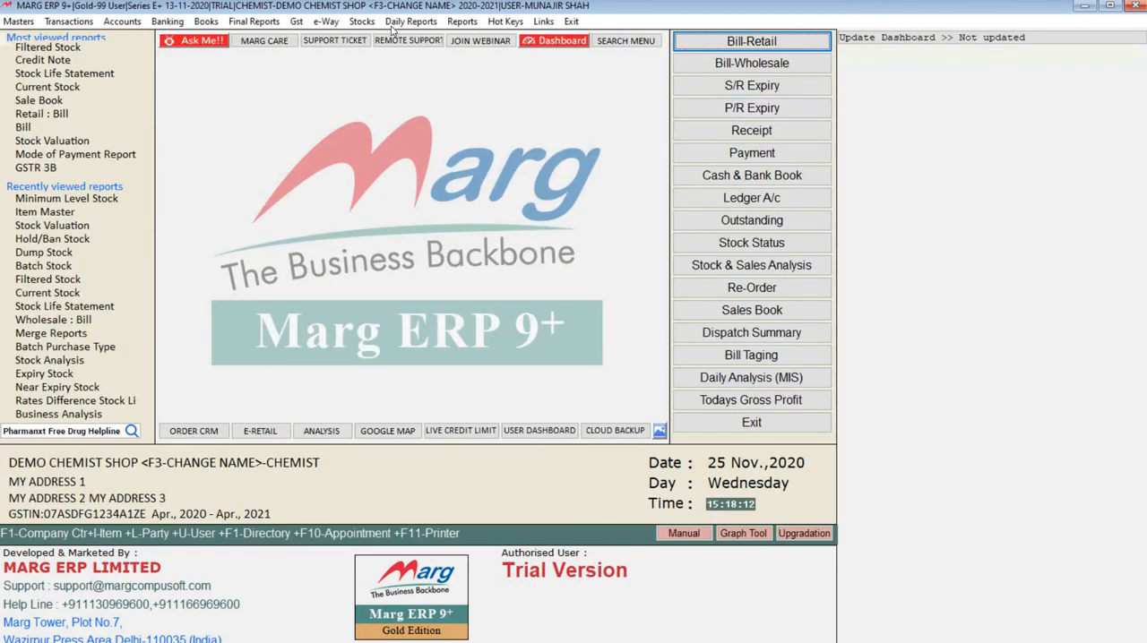
Generate the Minimum Level Stock report again as on 25-11-2020 and look at the listed items.
click(362, 20)
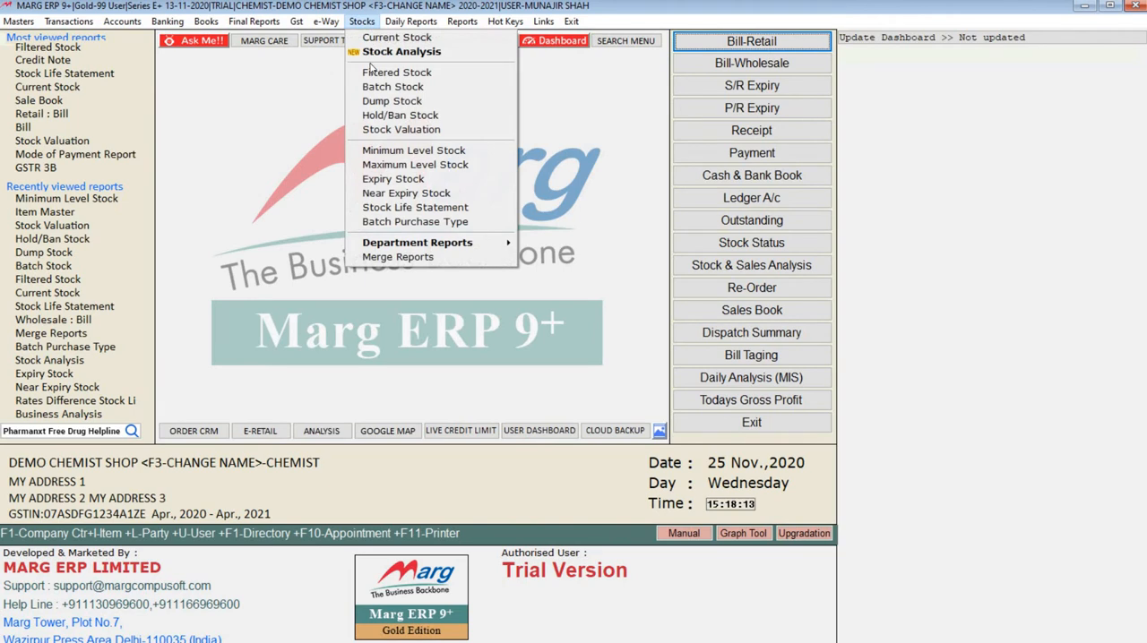
click(408, 151)
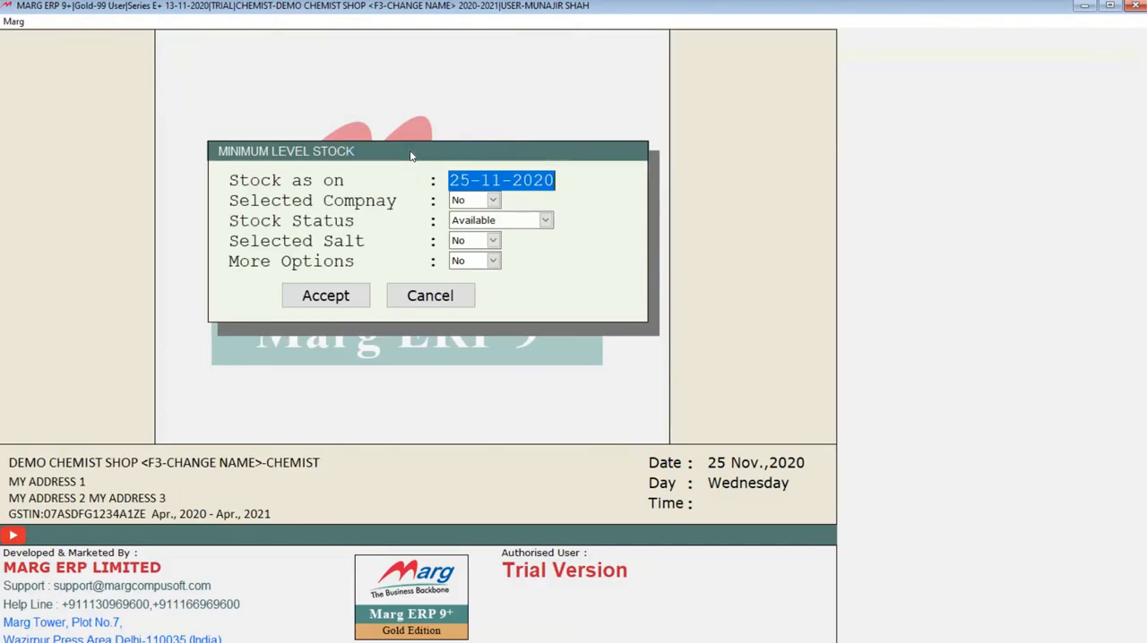
click(331, 300)
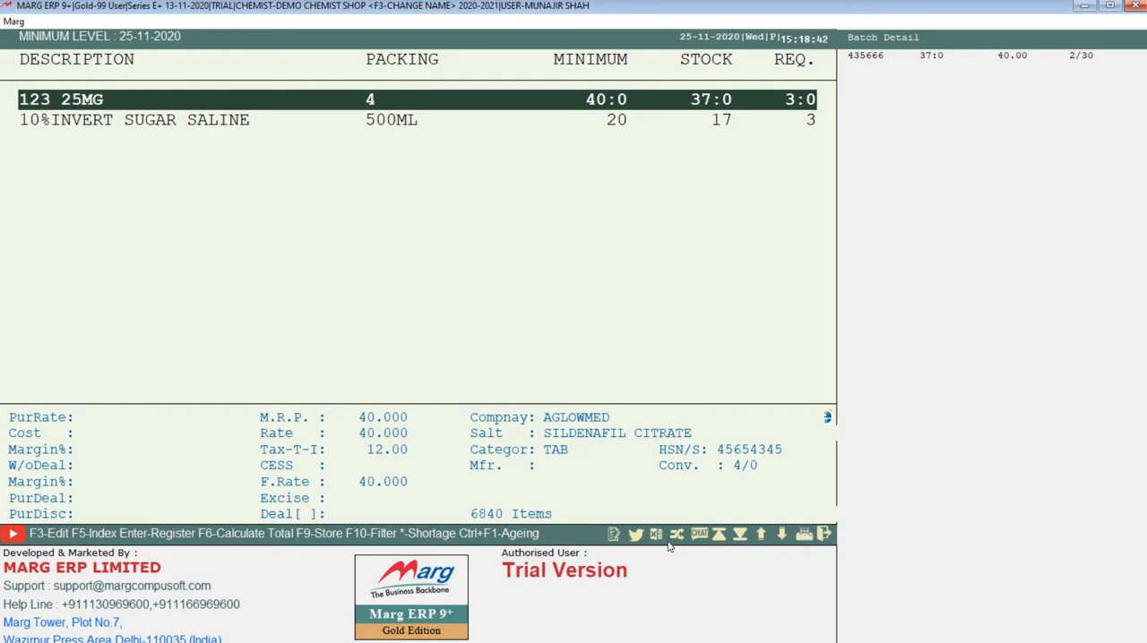
key(Down)
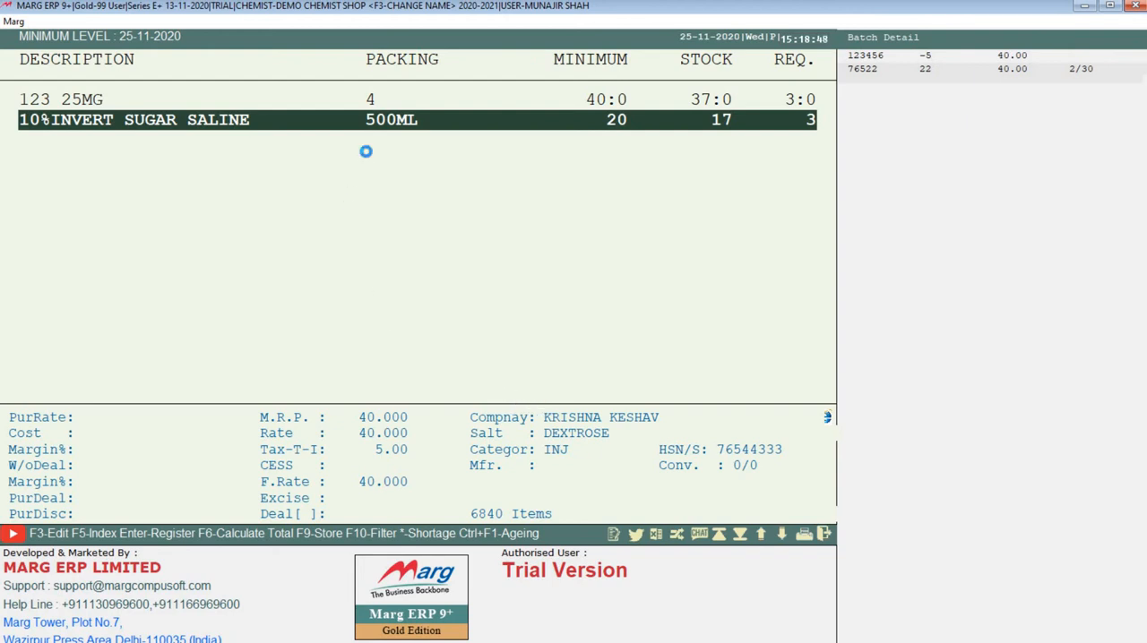
click(454, 107)
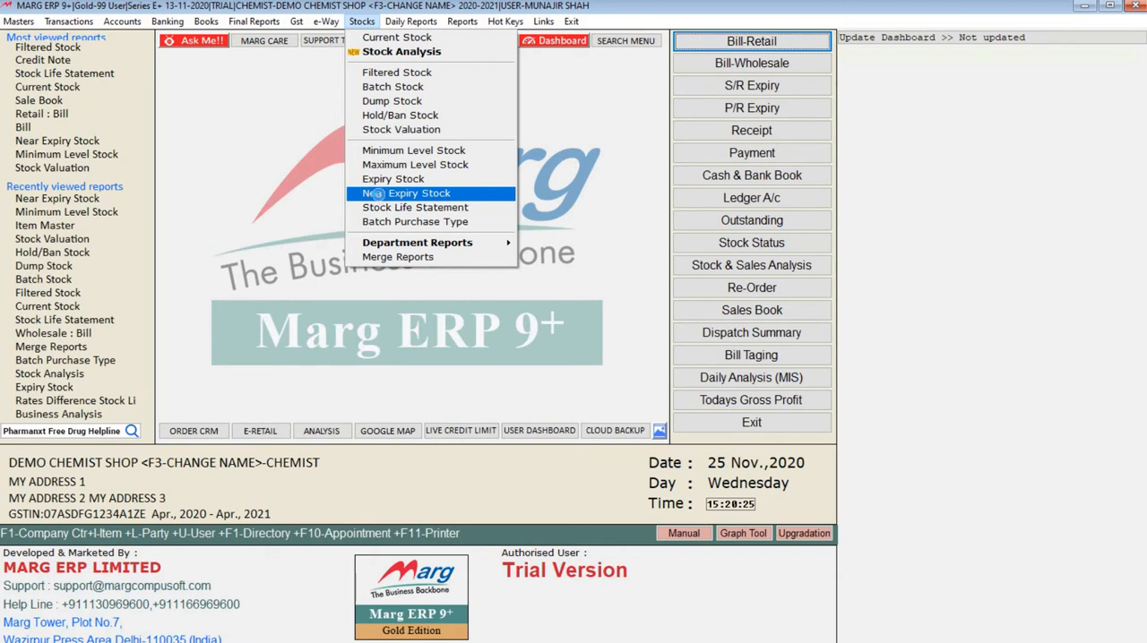
Generate the Near Expiry Stock report, check the listed batch and its expiry, and close the report.
click(381, 198)
click(329, 323)
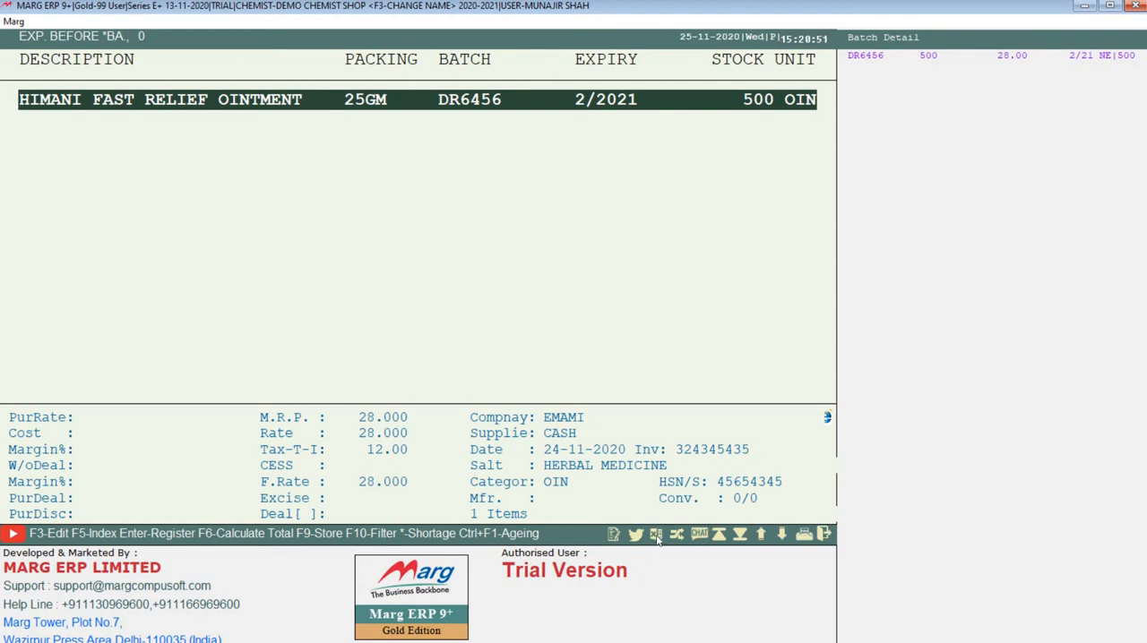
key(Escape)
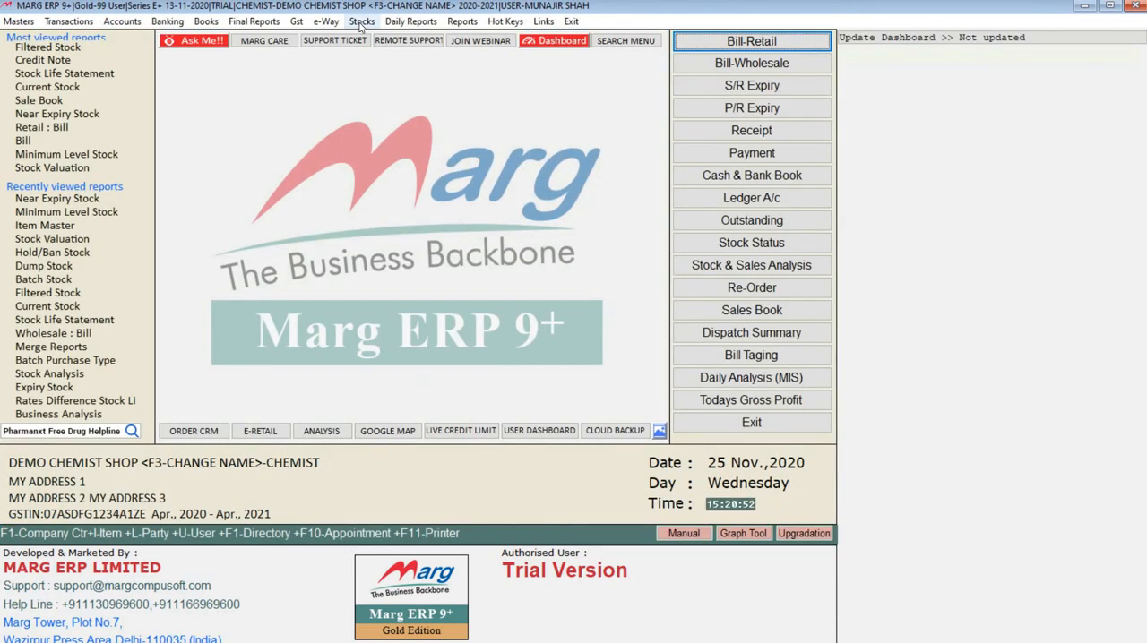
Generate the Expiry Stock report as on 25-11-2020 for expired, available stock with expiry date <= 12-12-2024.
click(359, 22)
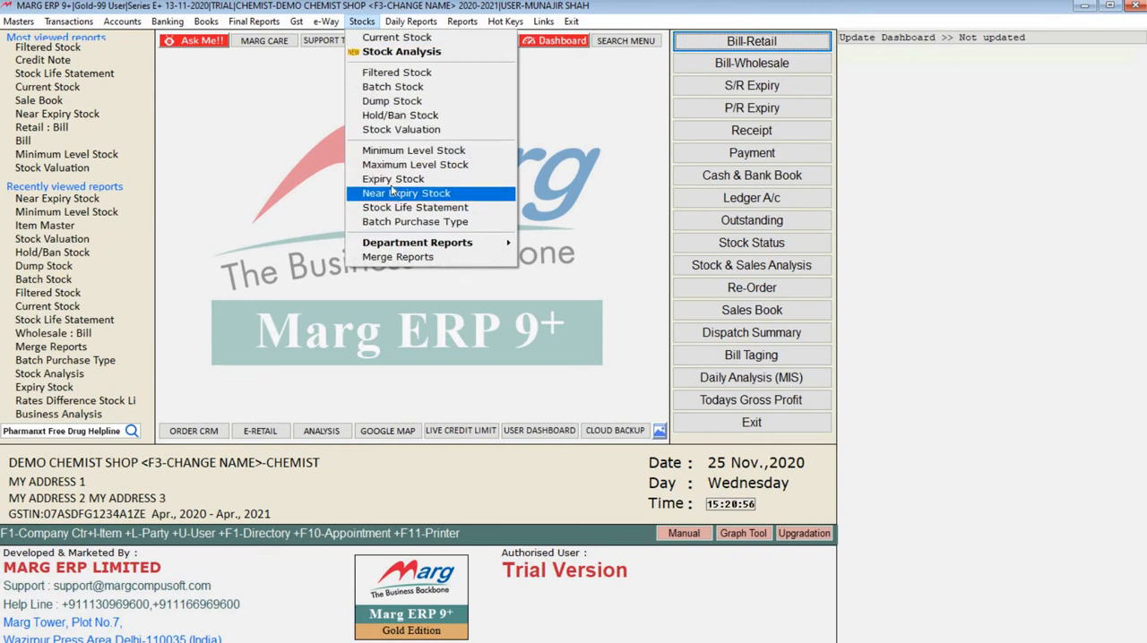
click(391, 180)
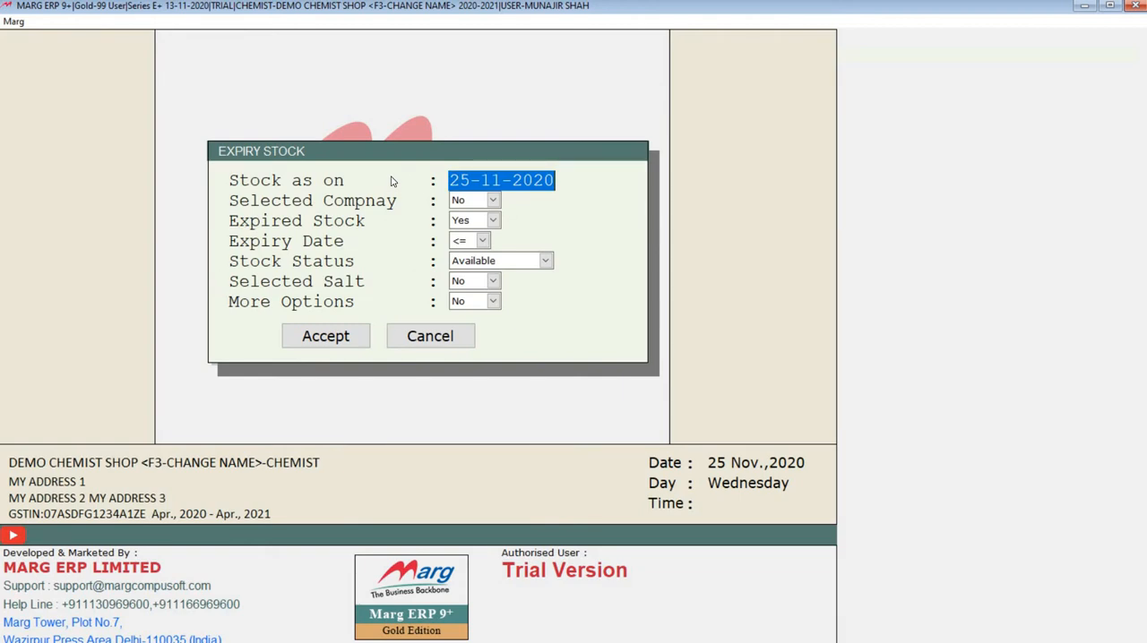
key(Return)
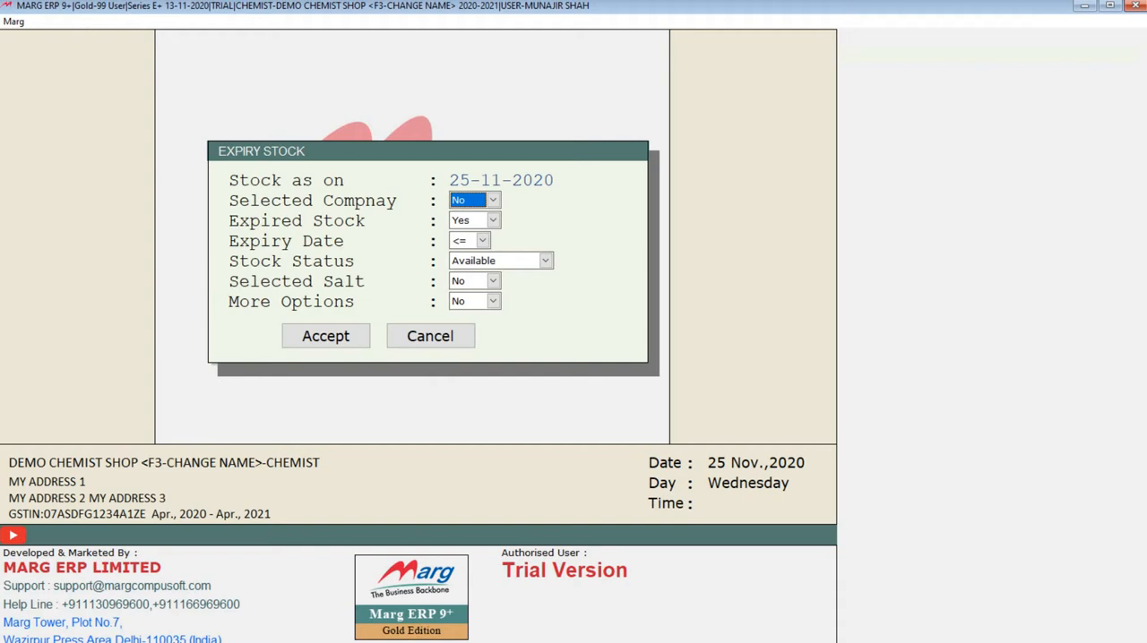
key(Return)
key(Return)
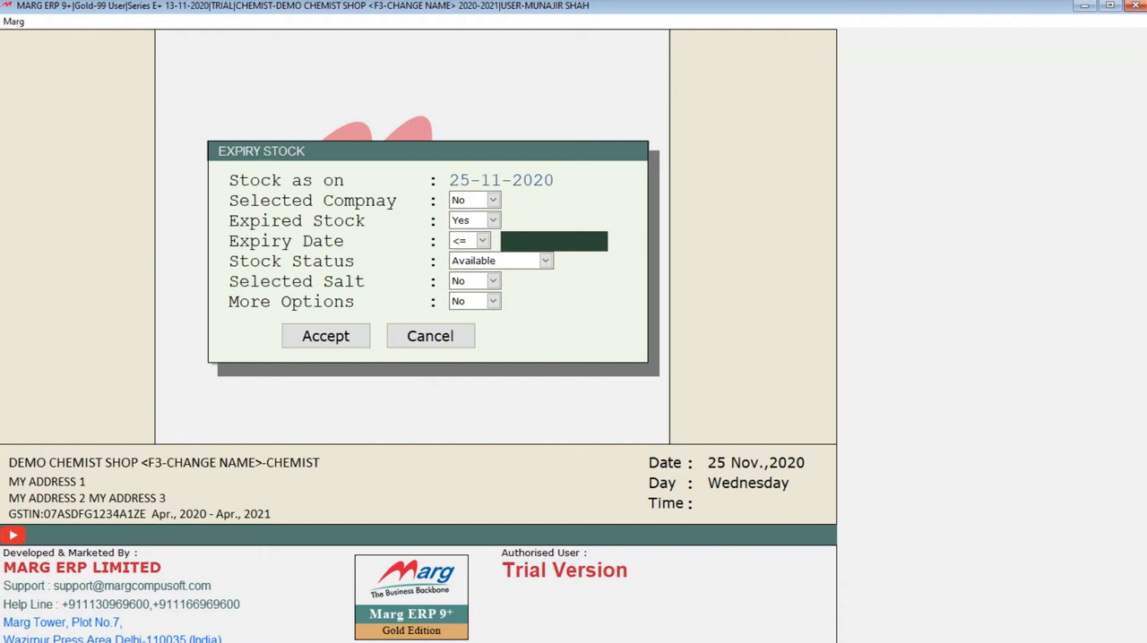
text(12/)
text(12-12)
text(/2024)
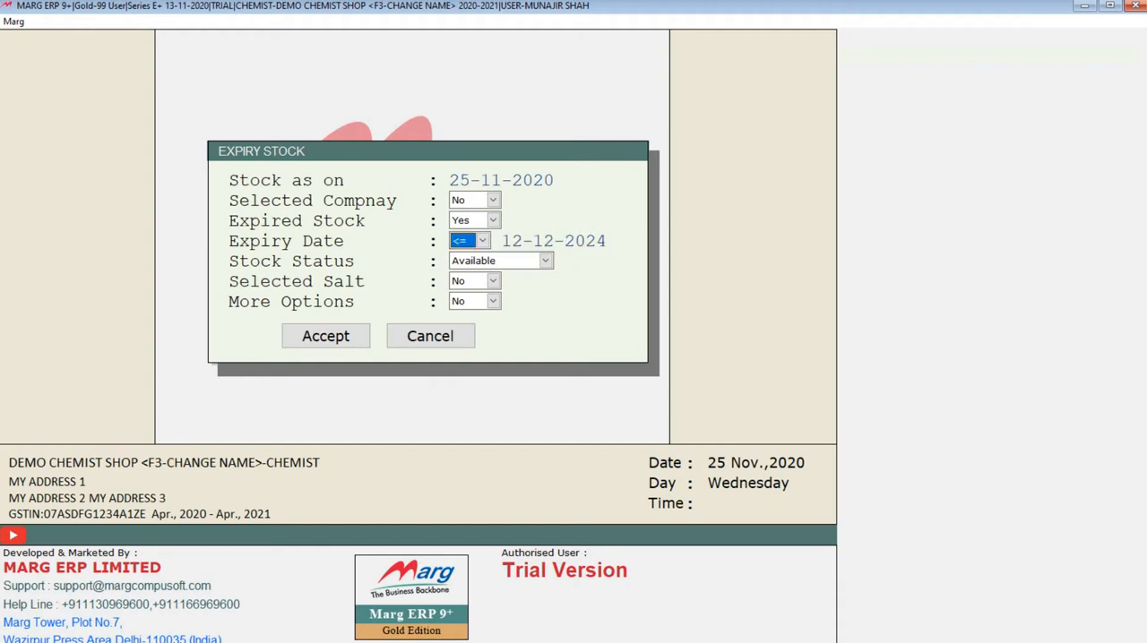
click(482, 241)
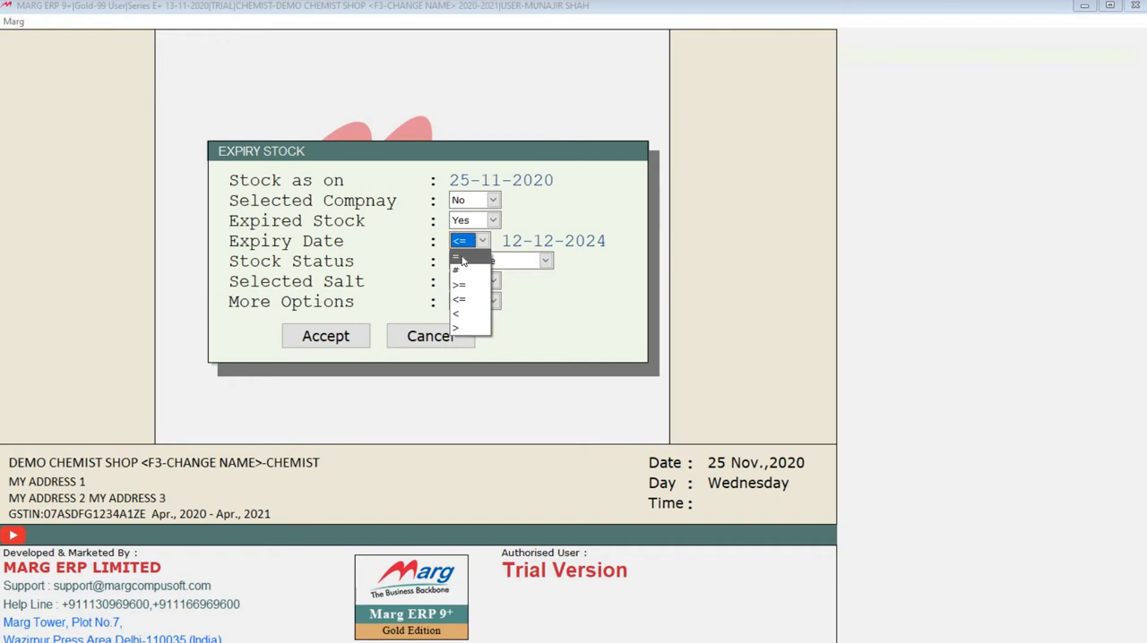
click(463, 303)
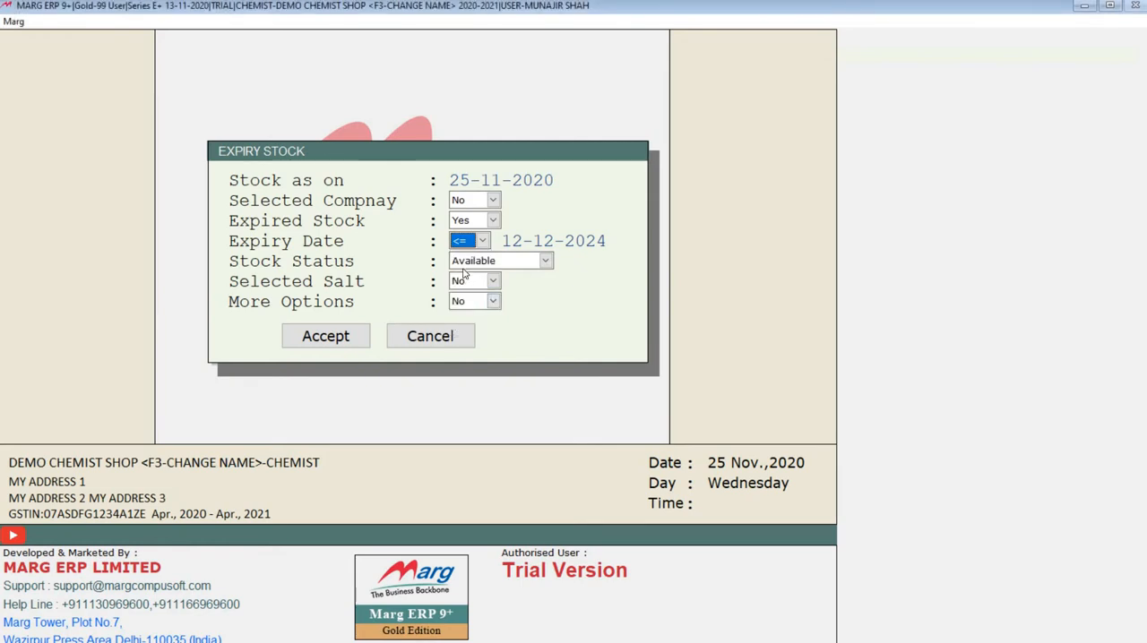
click(324, 339)
Look through the batches, expiry dates and stock quantities in the expiry report, and close it.
key(Down)
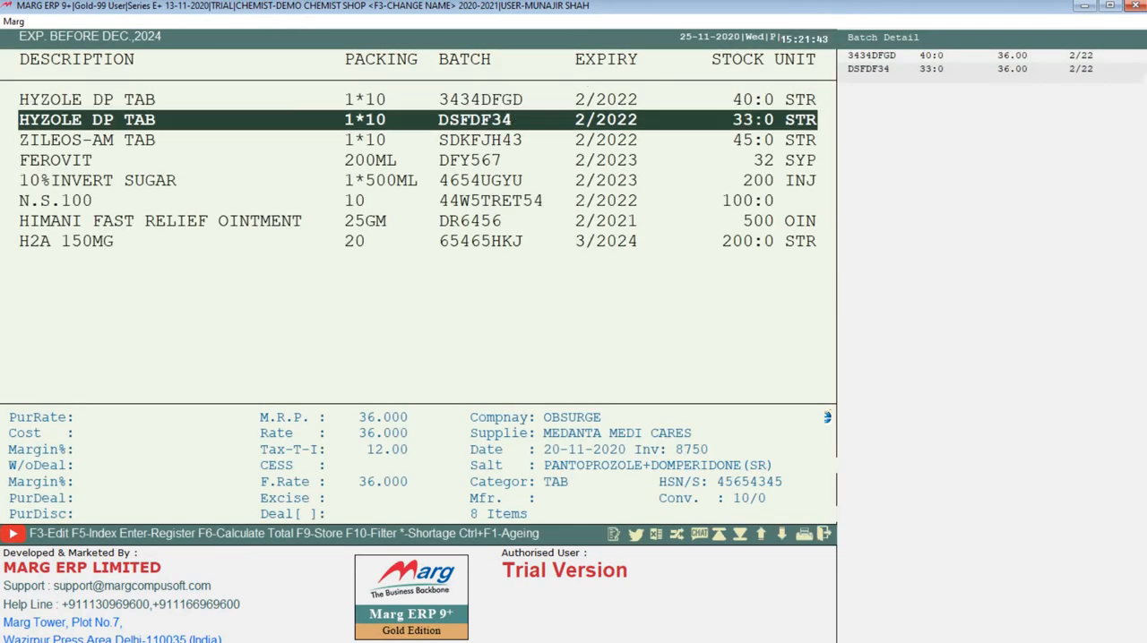
key(End)
key(Up)
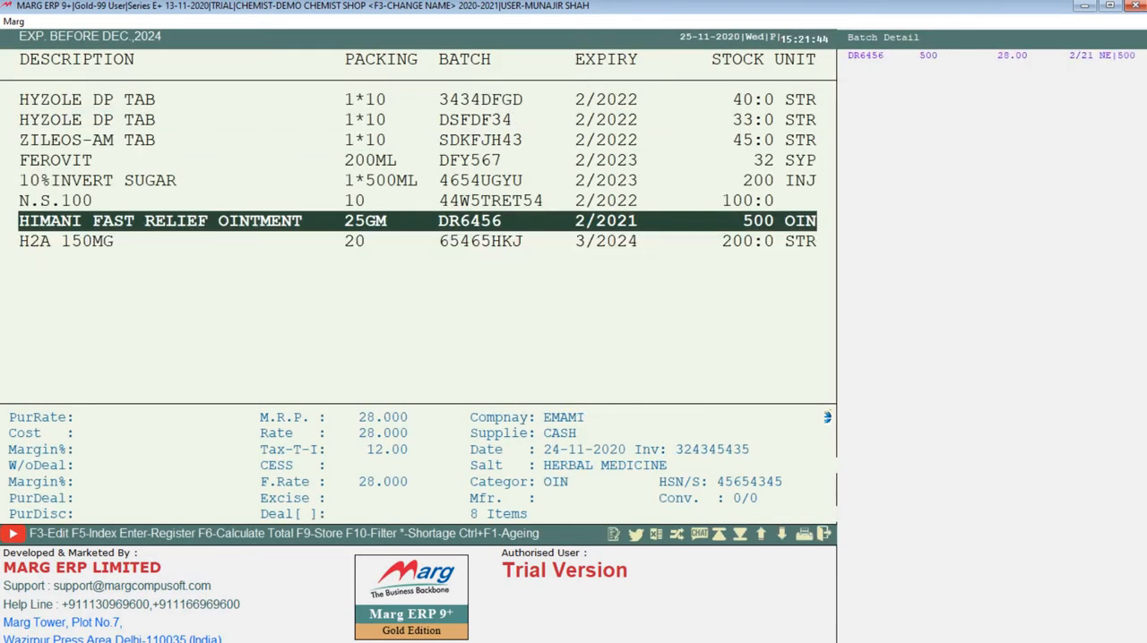
key(Home)
key(Down)
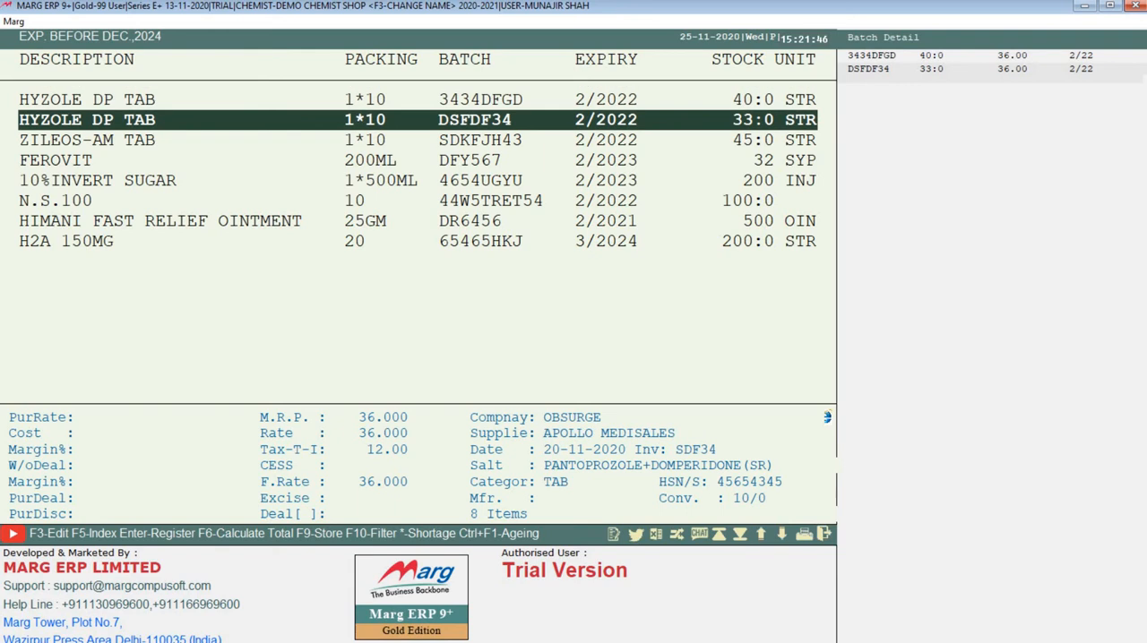
key(End)
key(Up)
key(Up)
key(Up)
key(Home)
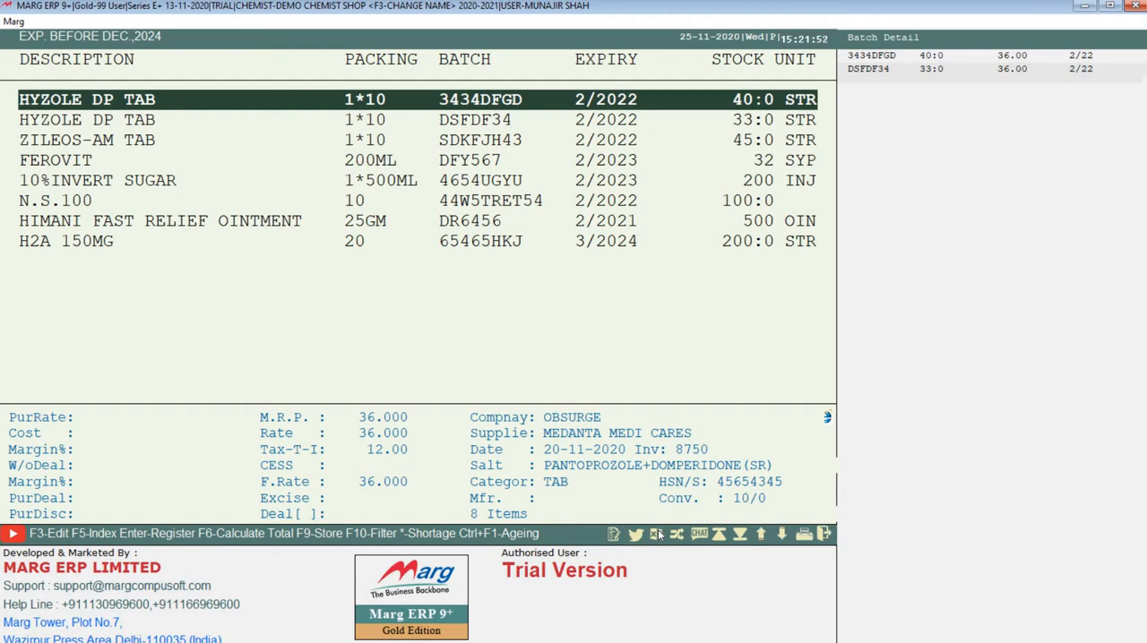
key(End)
key(Up)
key(Up)
key(Up)
key(Up)
key(Escape)
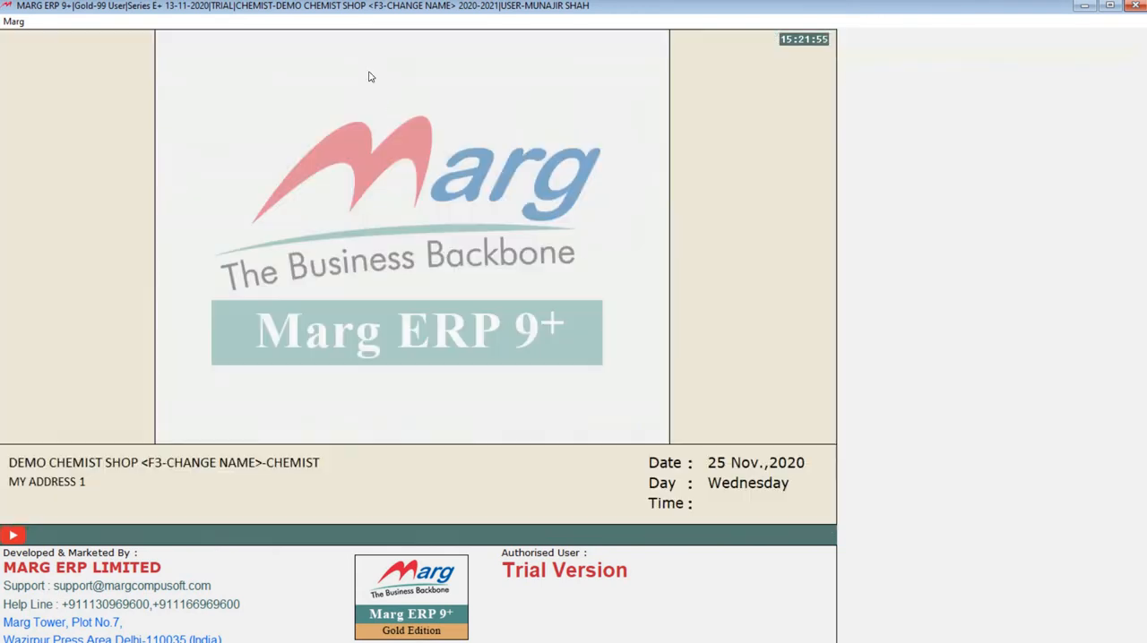
Generate the Stock Life Statement as on 25-11-2020 for stock dates 01-04-2020 to 25-11-2020 and available stock.
click(362, 20)
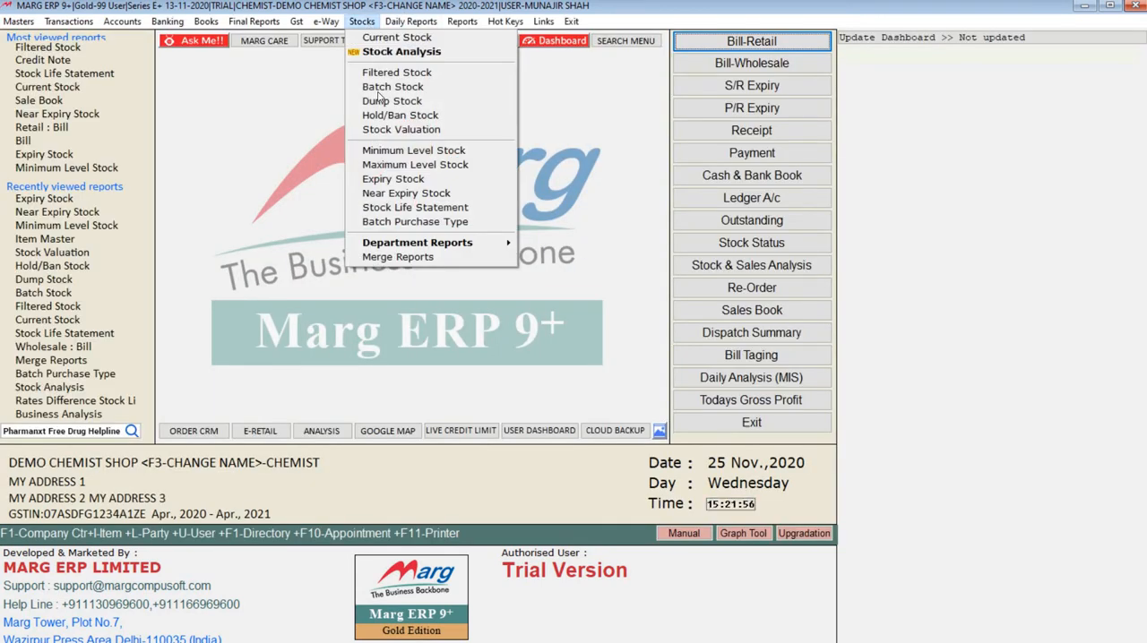
click(391, 208)
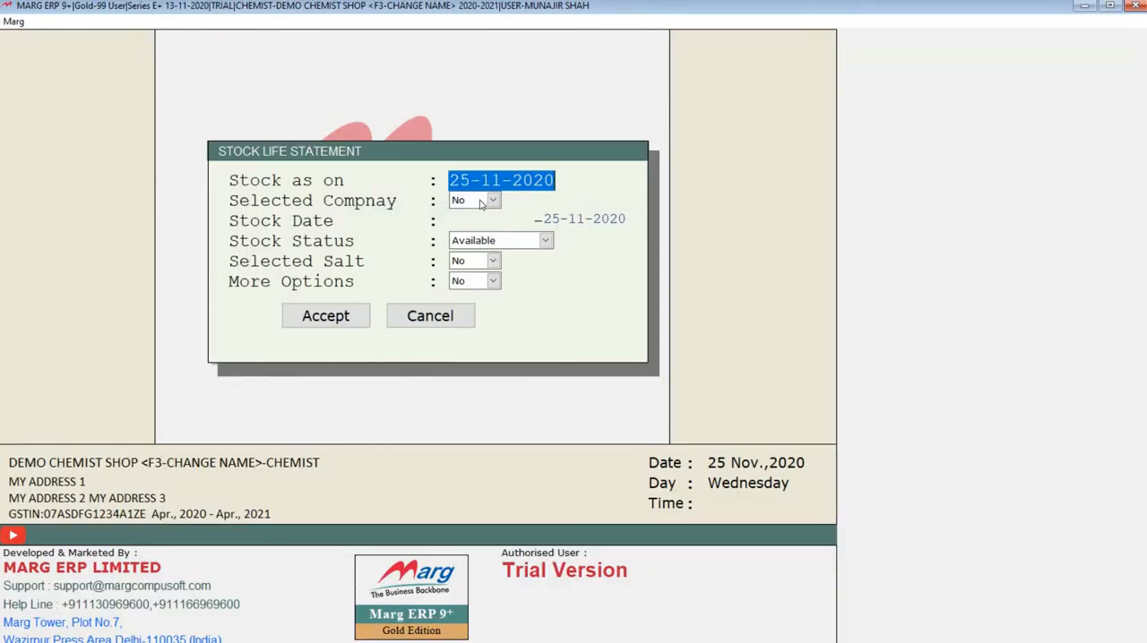
key(Return)
key(Return)
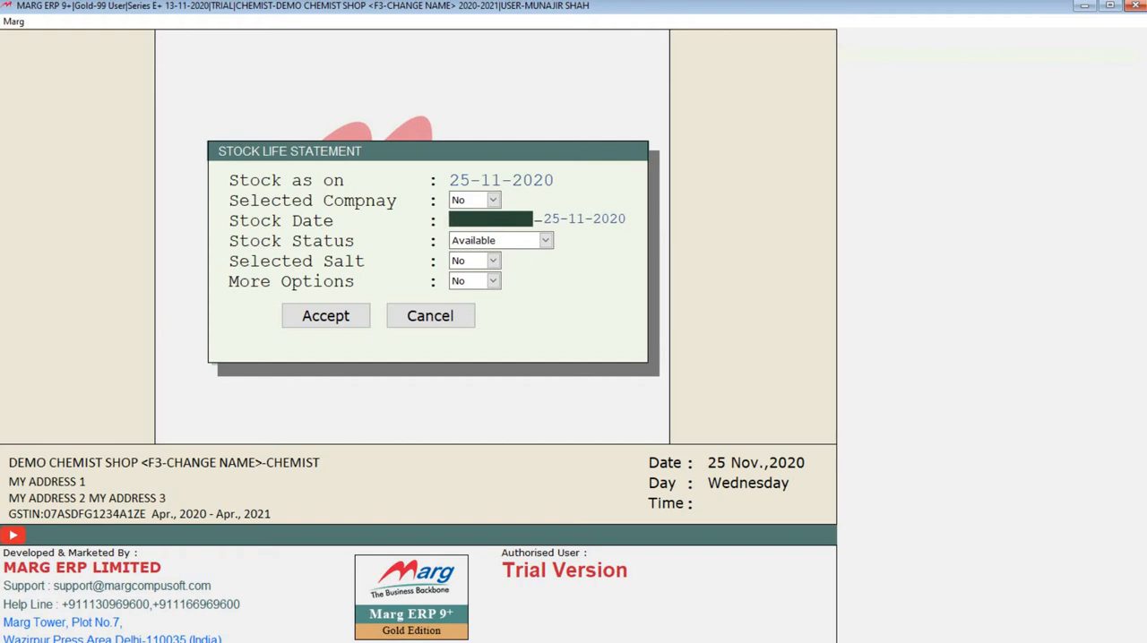
text(0104)
key(Return)
key(Return)
key(Return)
key(Return)
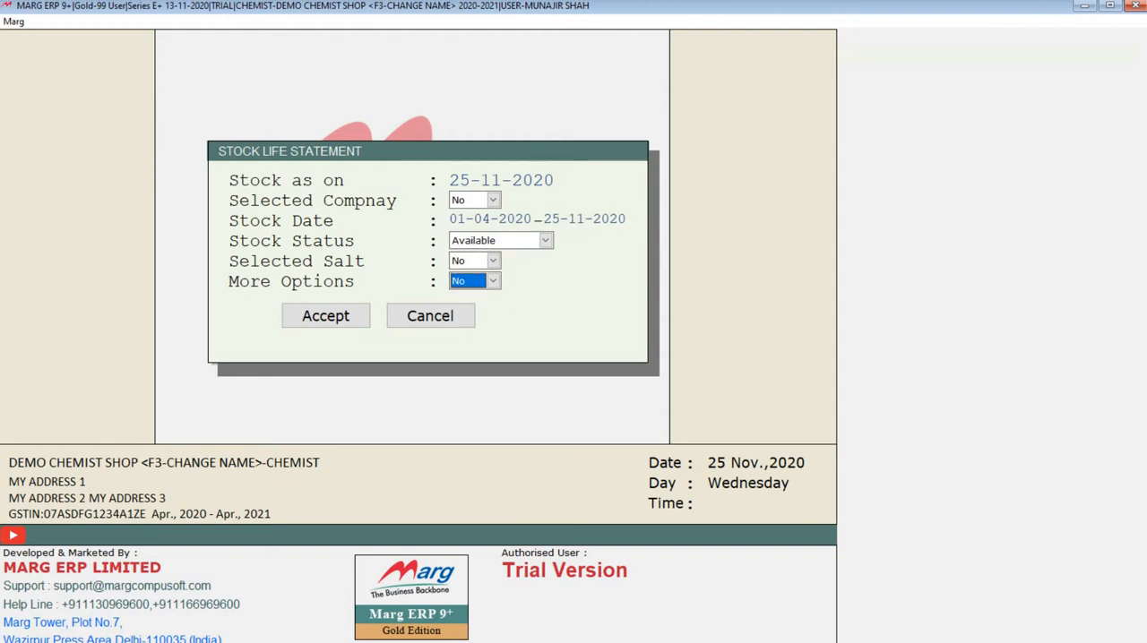
key(Return)
key(Return)
Examine the stock dates and the age in days of the batches in the stock life report, and close it.
key(Down)
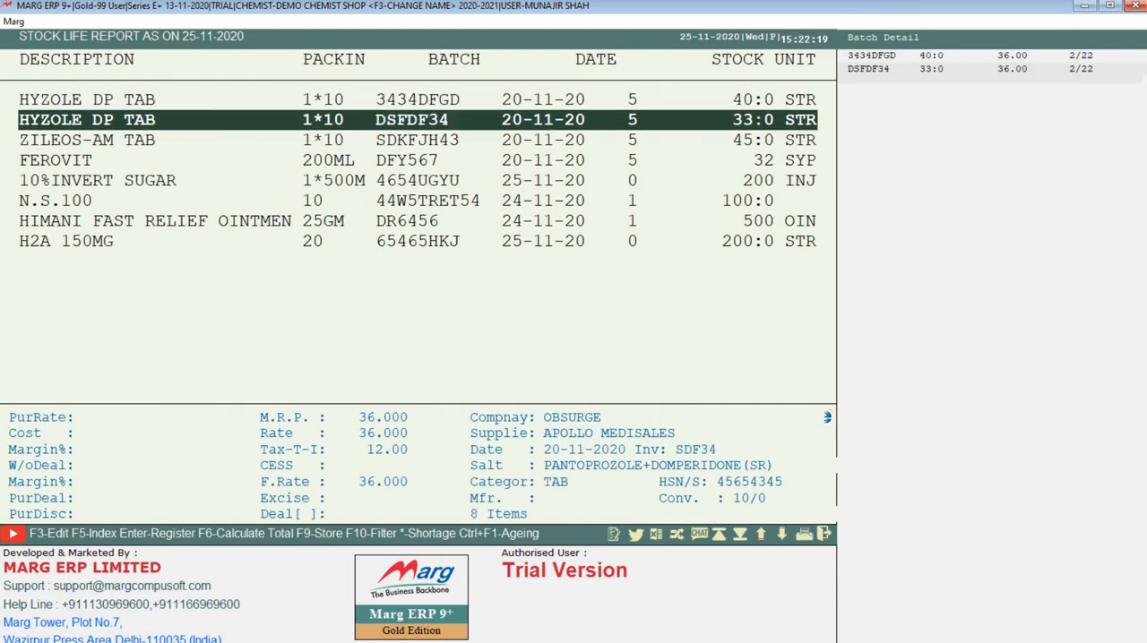
key(End)
key(Up)
key(Up)
key(Home)
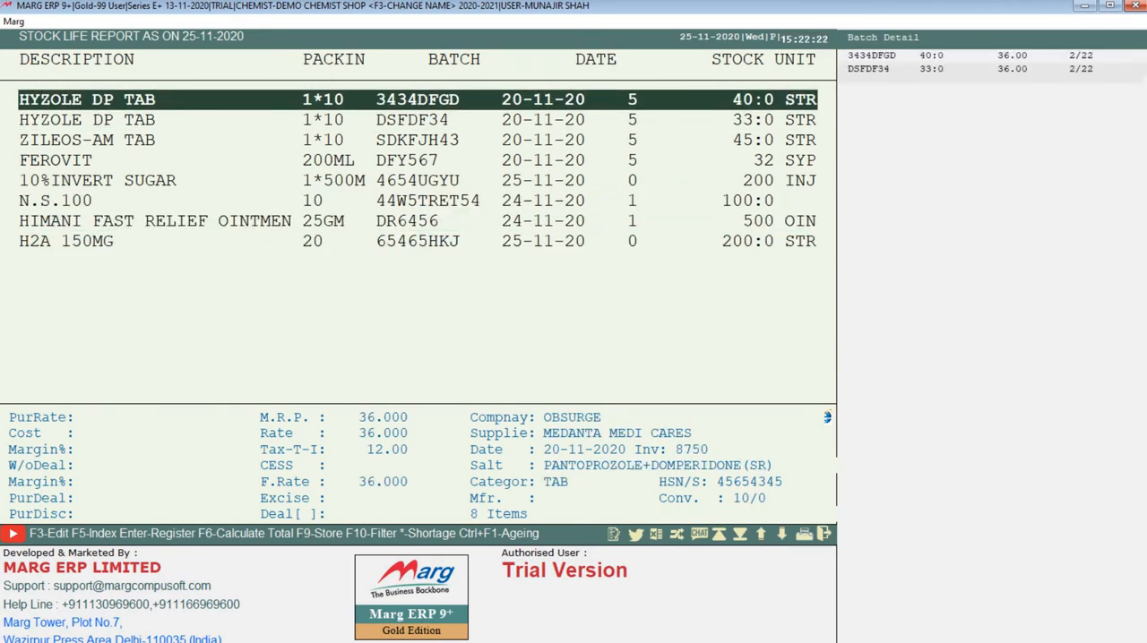
key(Down)
key(Up)
click(591, 114)
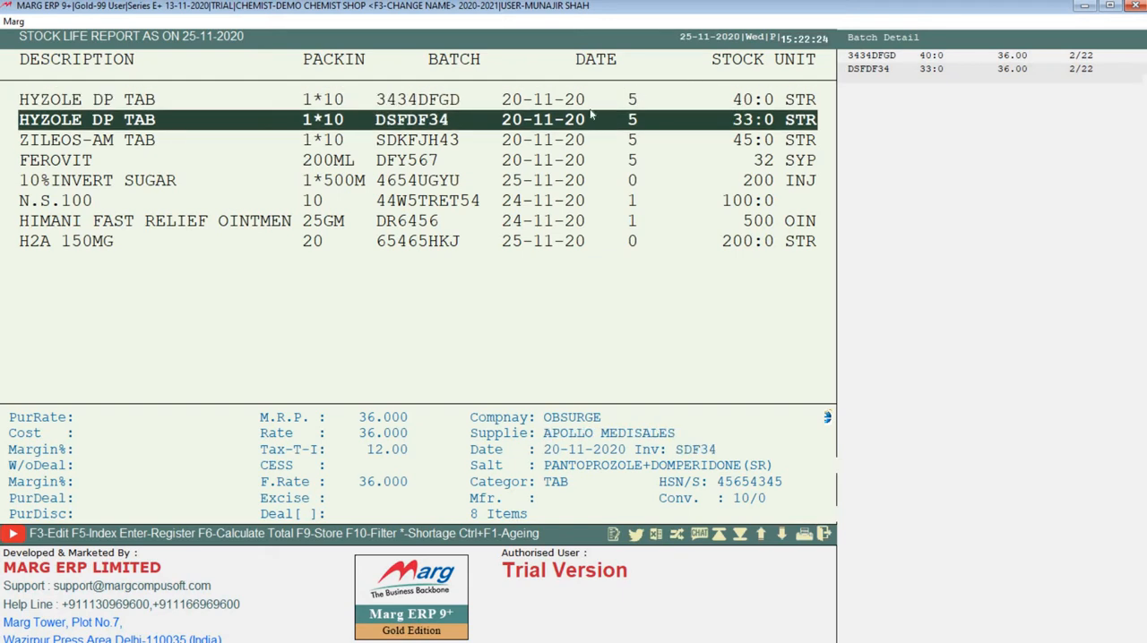
click(517, 103)
key(Down)
click(517, 102)
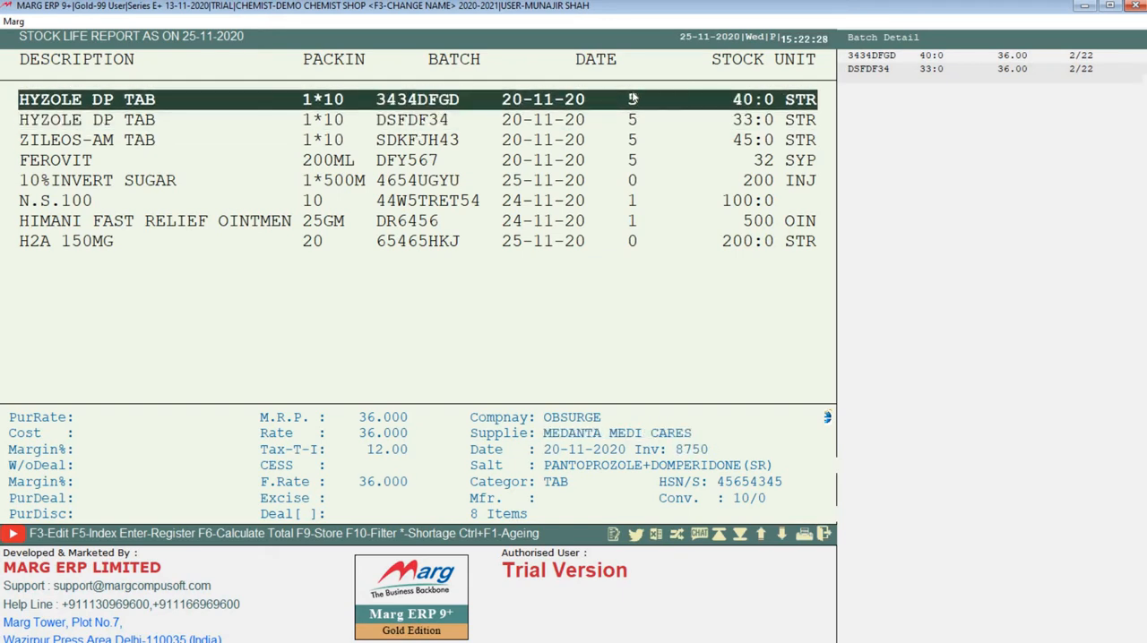
key(Down)
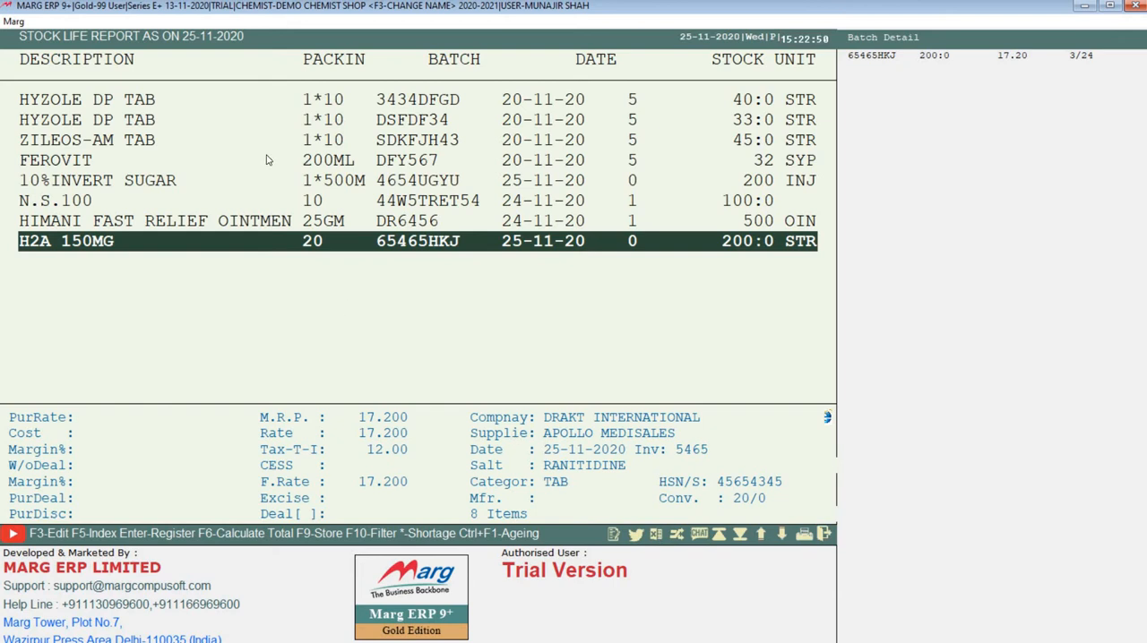
key(Escape)
Generate the Batch Purchase Type list for transactions from 01-04 to 25-11-2020, with Available Balance at No and all companies selected.
click(362, 20)
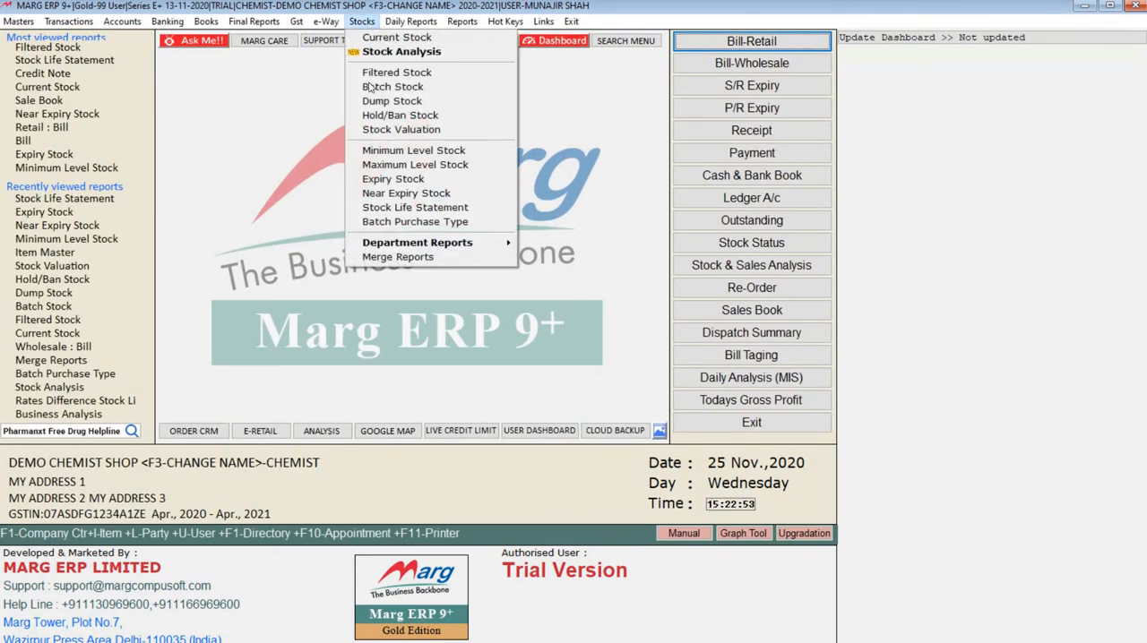
click(413, 224)
text(0104)
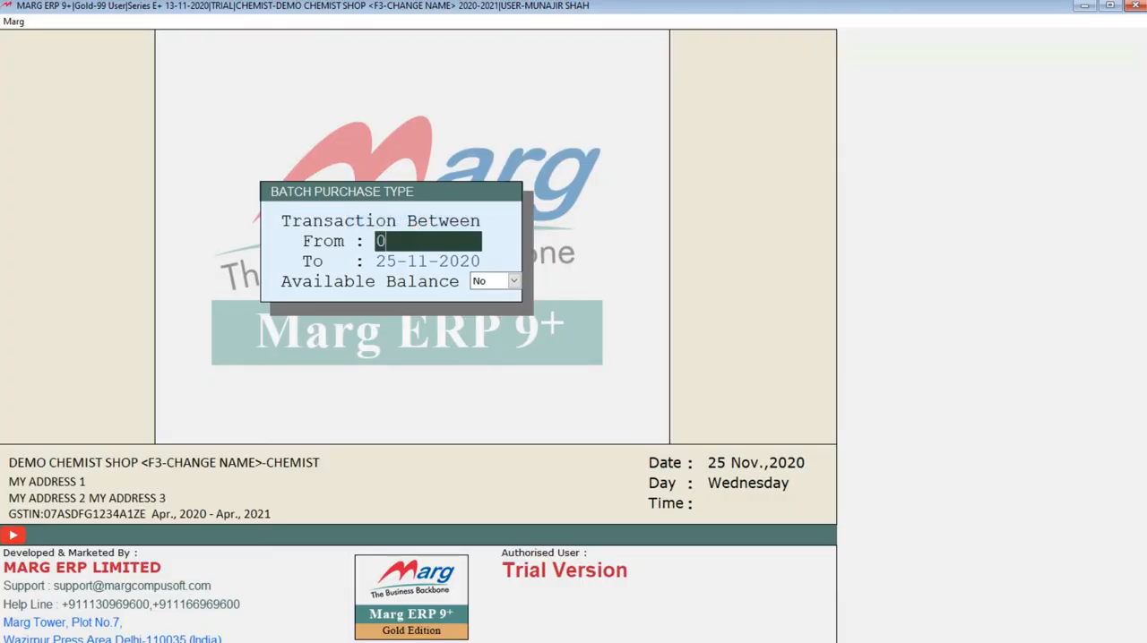
key(Return)
key(Return)
key(Return)
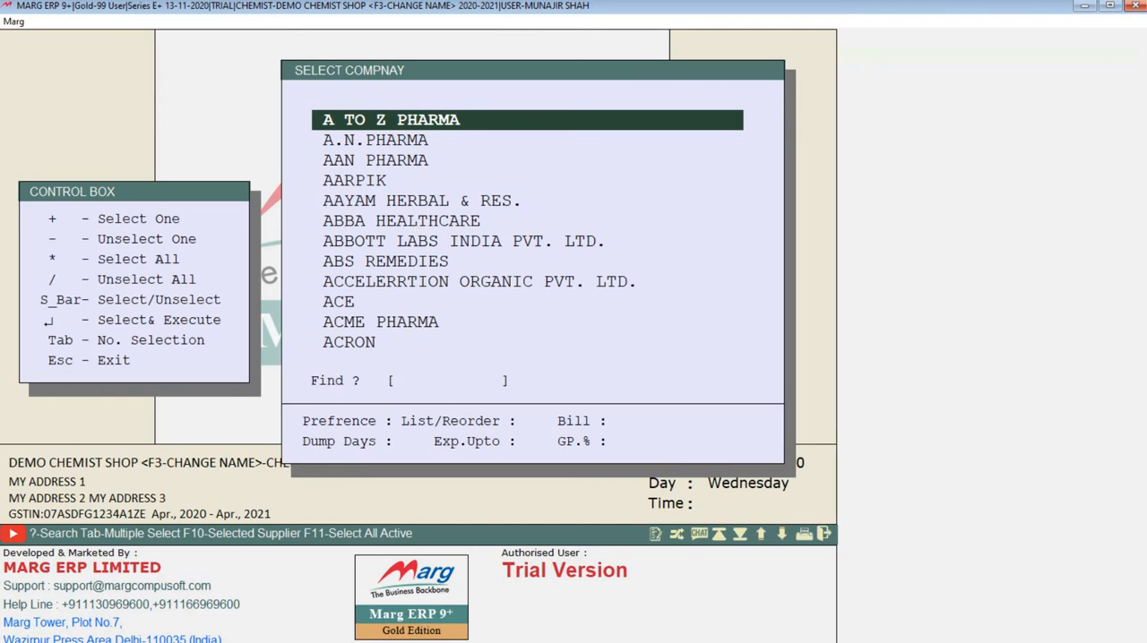
key(asterisk)
key(Return)
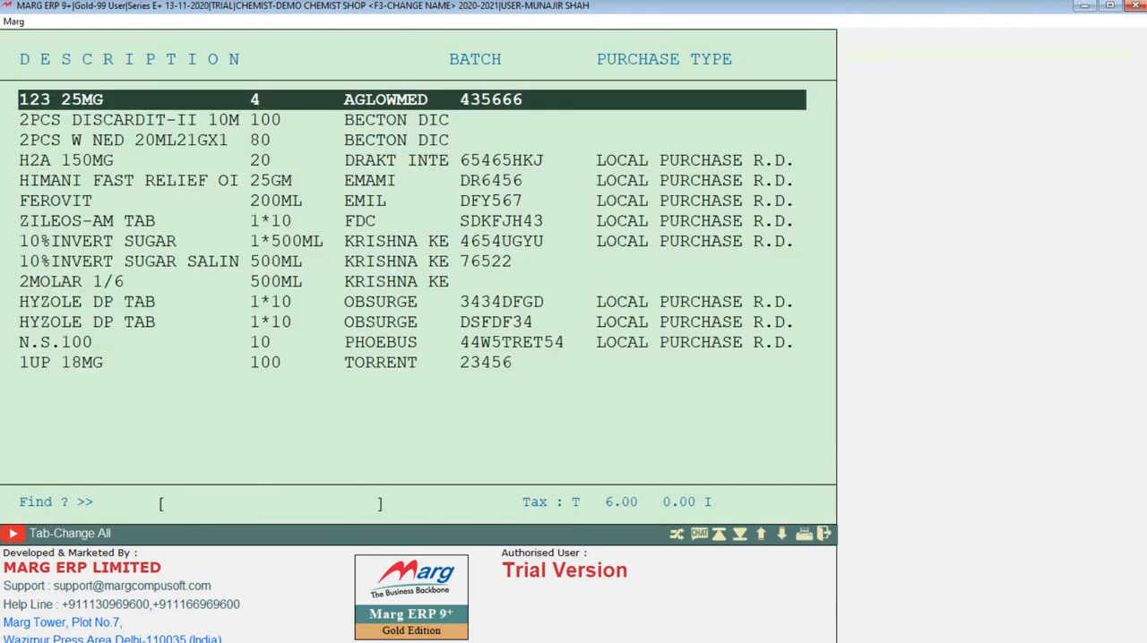
Review the purchase type of each listed batch and close the list, saving the changes.
key(Down)
key(Down)
key(Down)
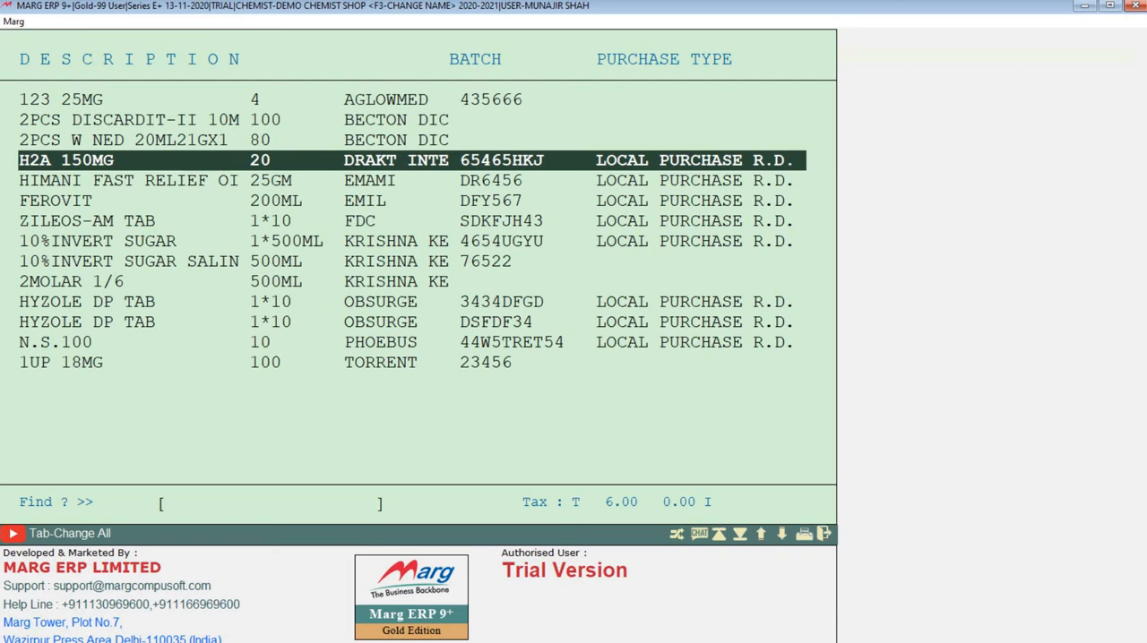
key(Down)
key(Up)
key(Up)
key(Up)
key(Up)
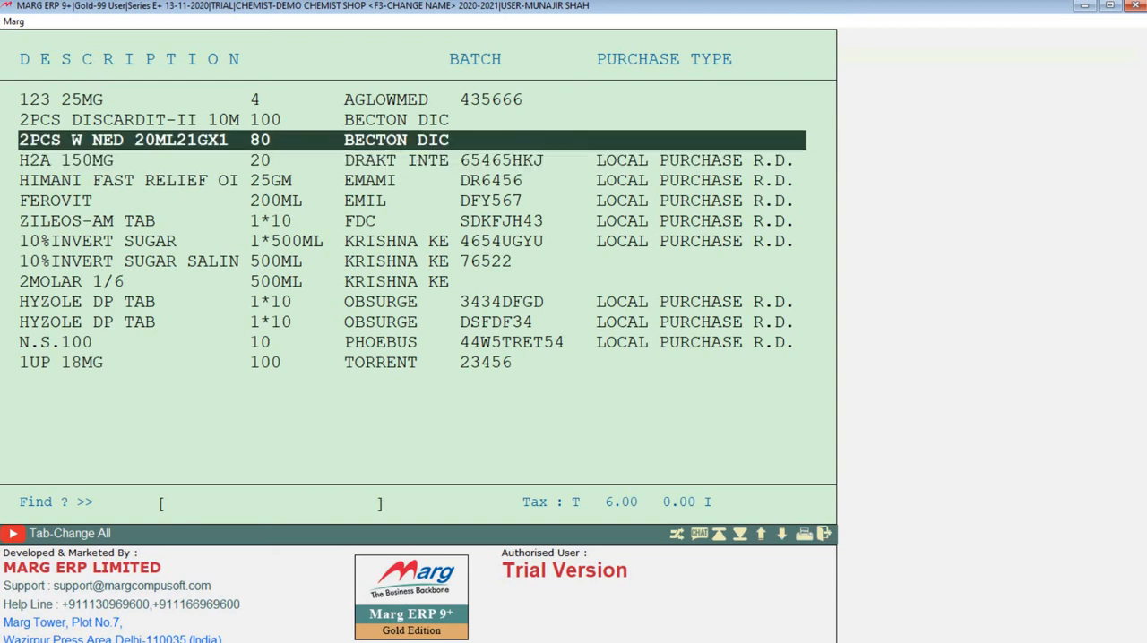
key(Down)
key(Down)
key(Down)
key(Down)
key(Down)
key(Down)
key(Down)
key(Down)
key(Down)
key(Down)
key(Down)
key(Down)
key(Down)
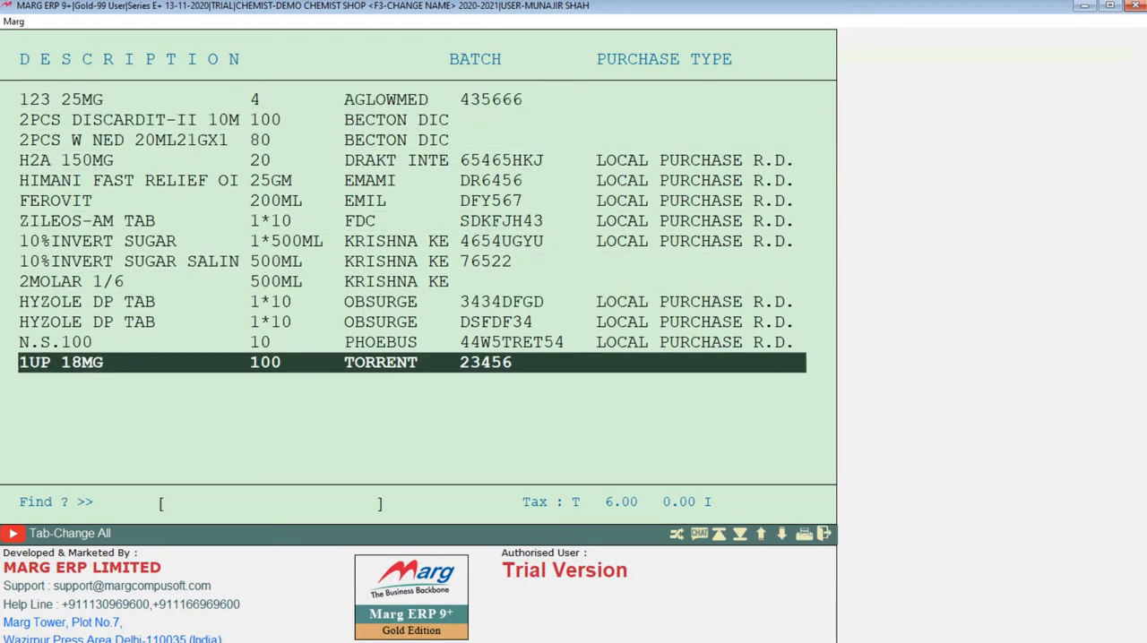
key(Escape)
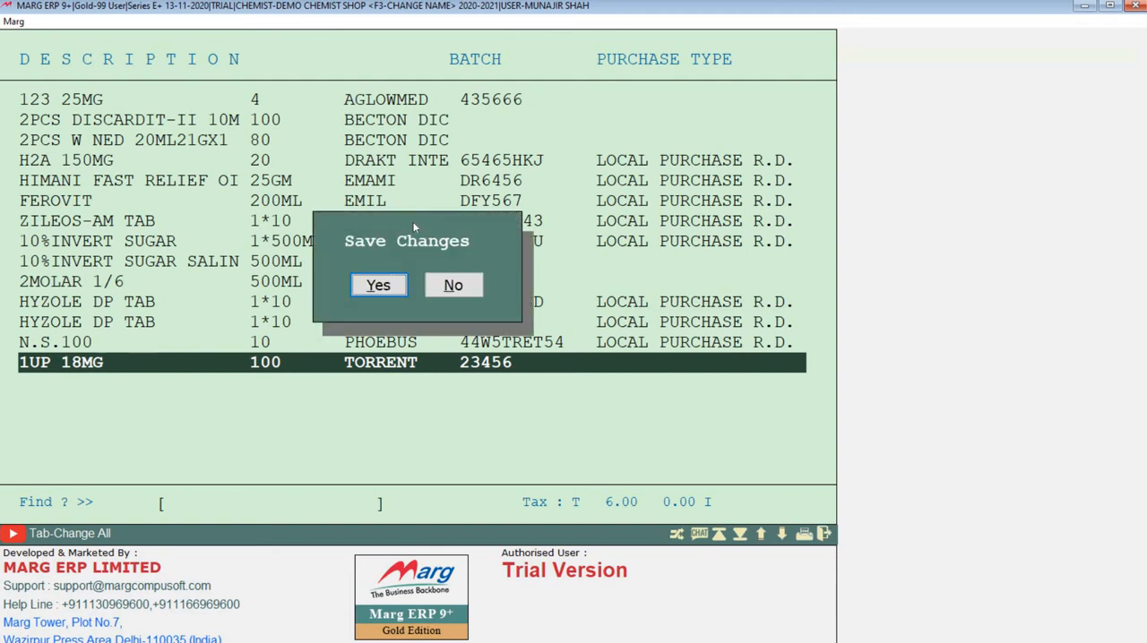
click(380, 286)
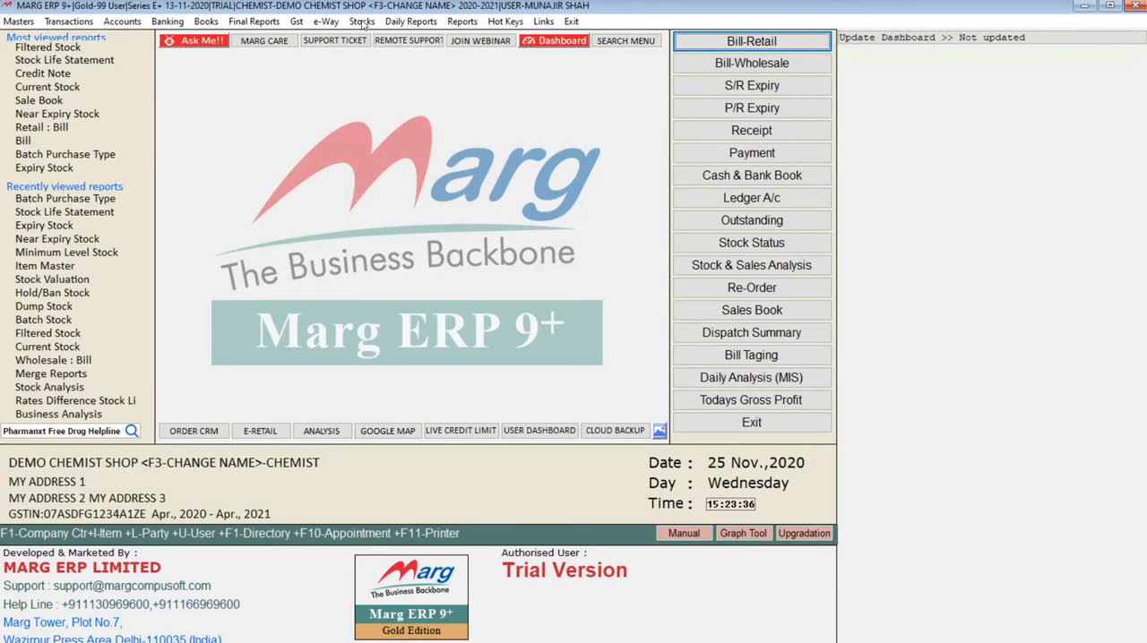
Open HYZOLE DP TAB for modification from the item master and display its additional options.
click(362, 20)
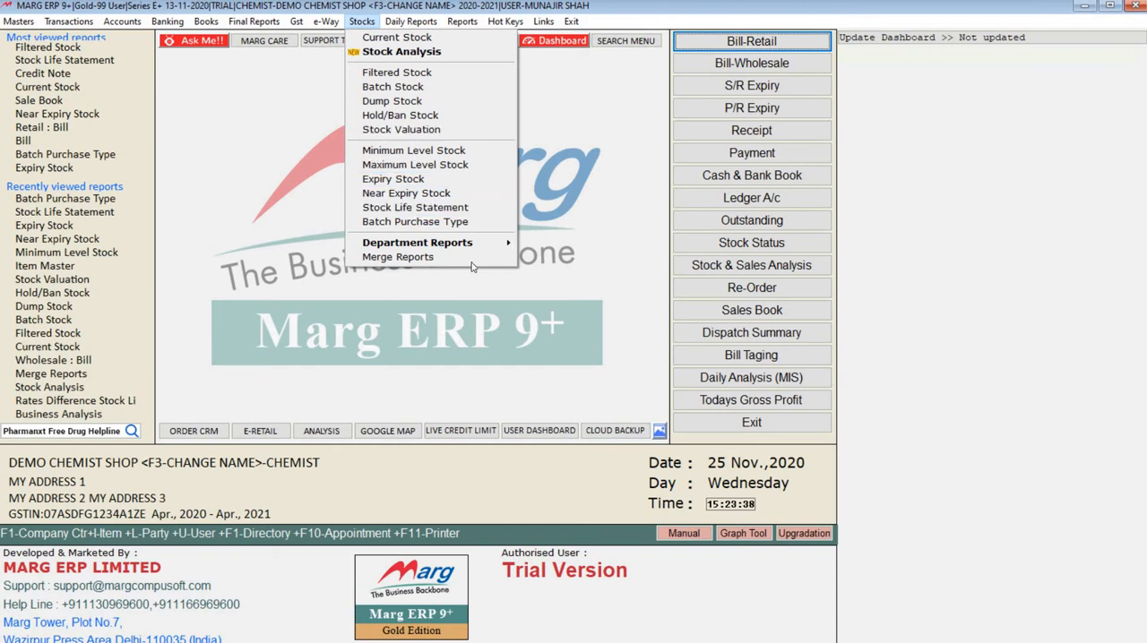
mouse_move(479, 250)
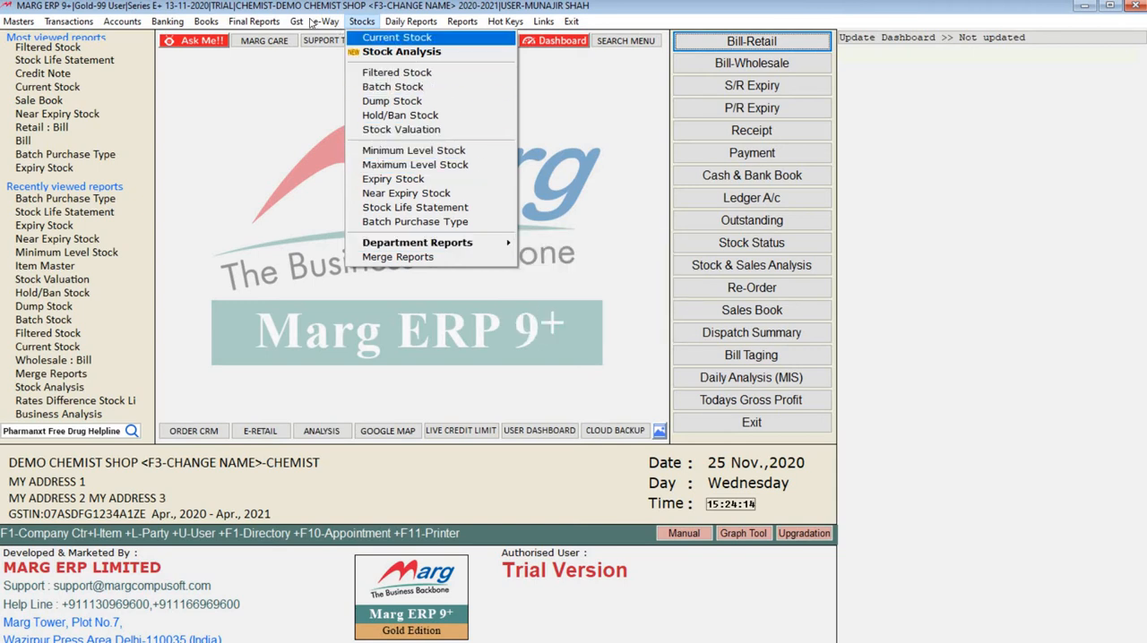
mouse_move(18, 20)
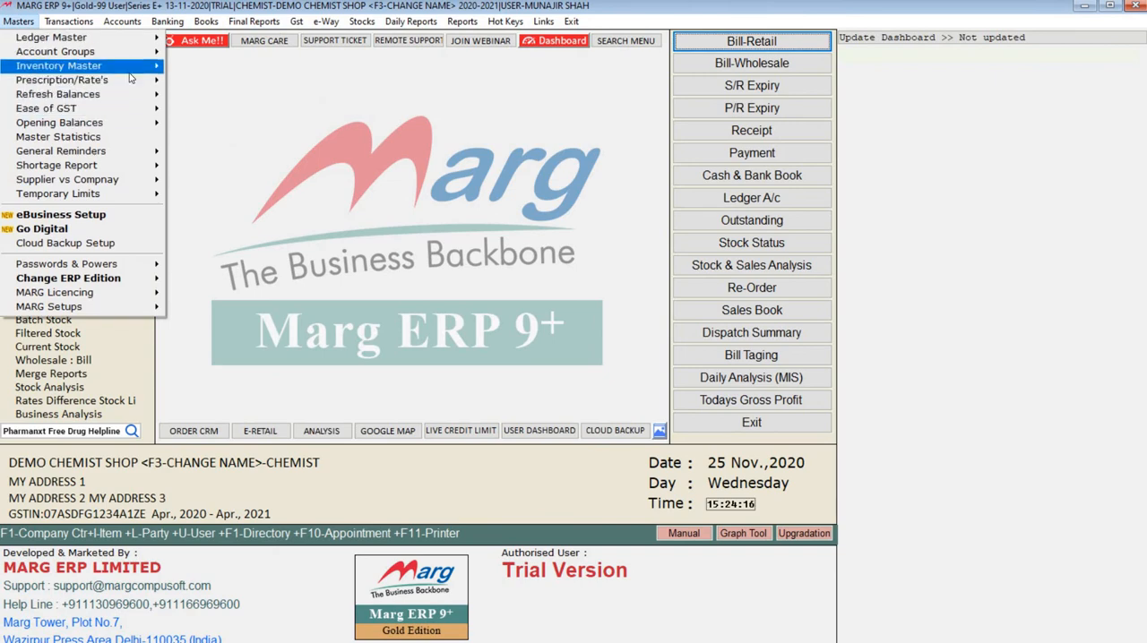
mouse_move(89, 66)
click(209, 65)
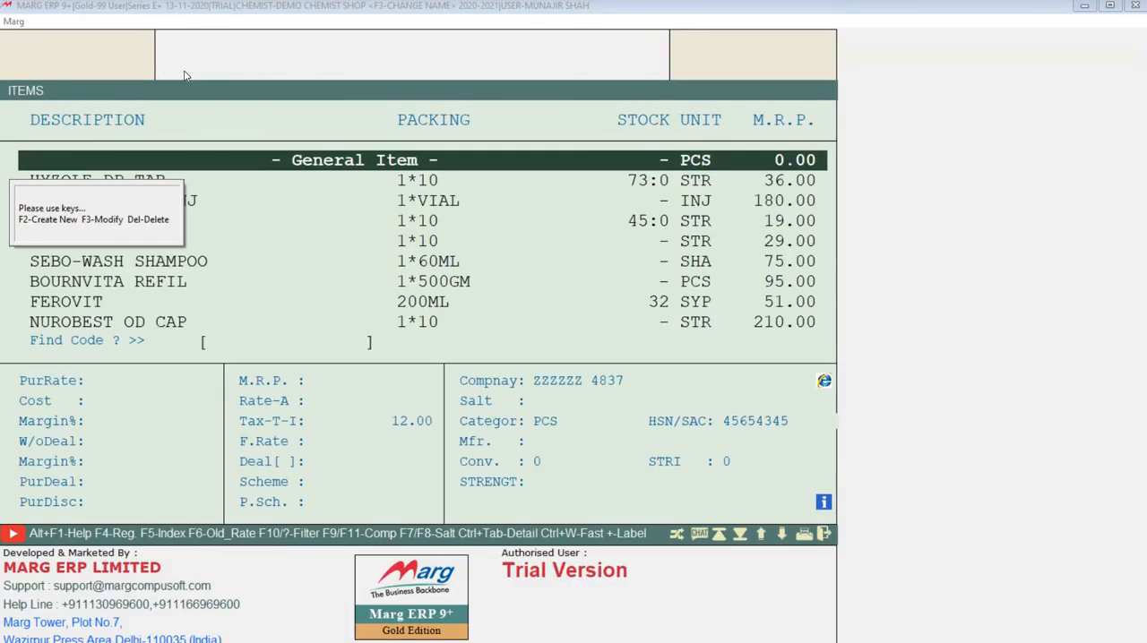
key(Down)
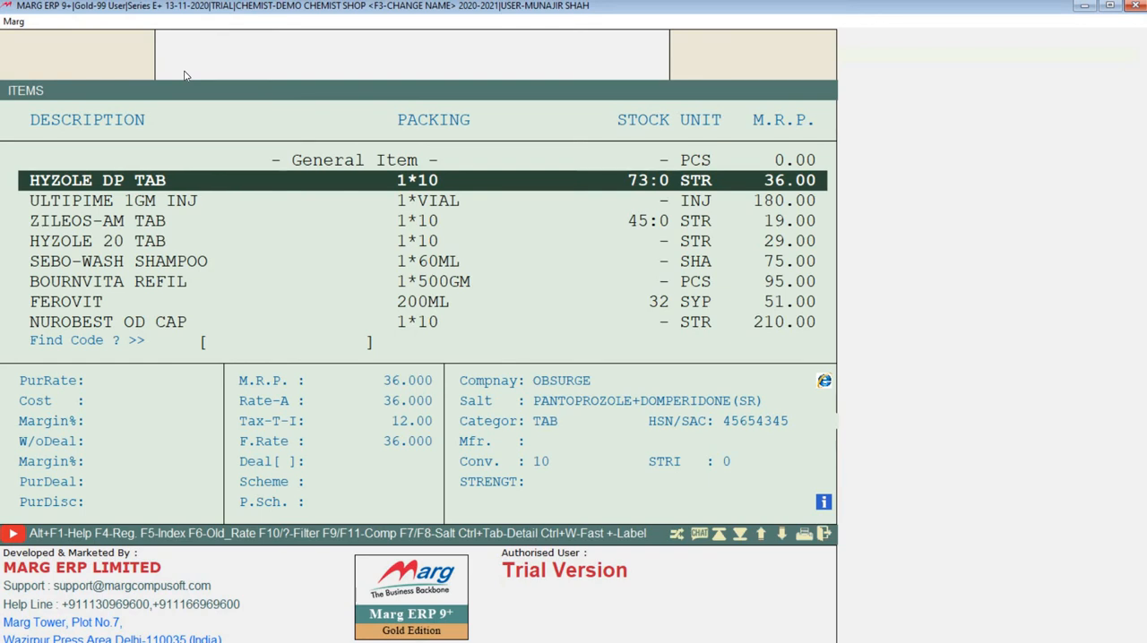
key(Return)
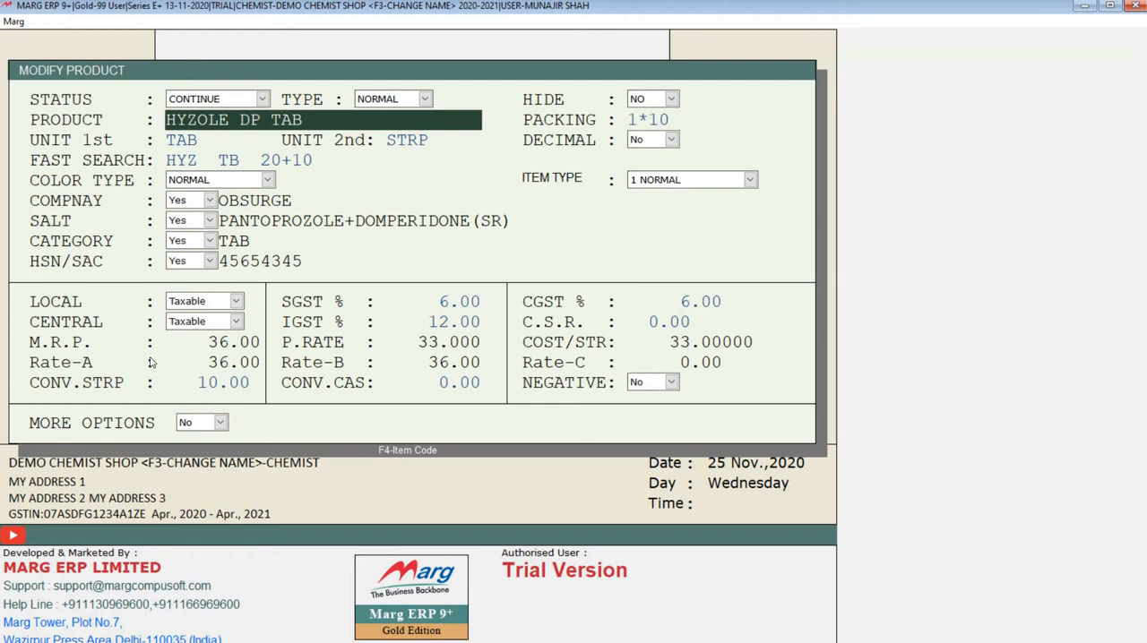
click(190, 426)
click(188, 437)
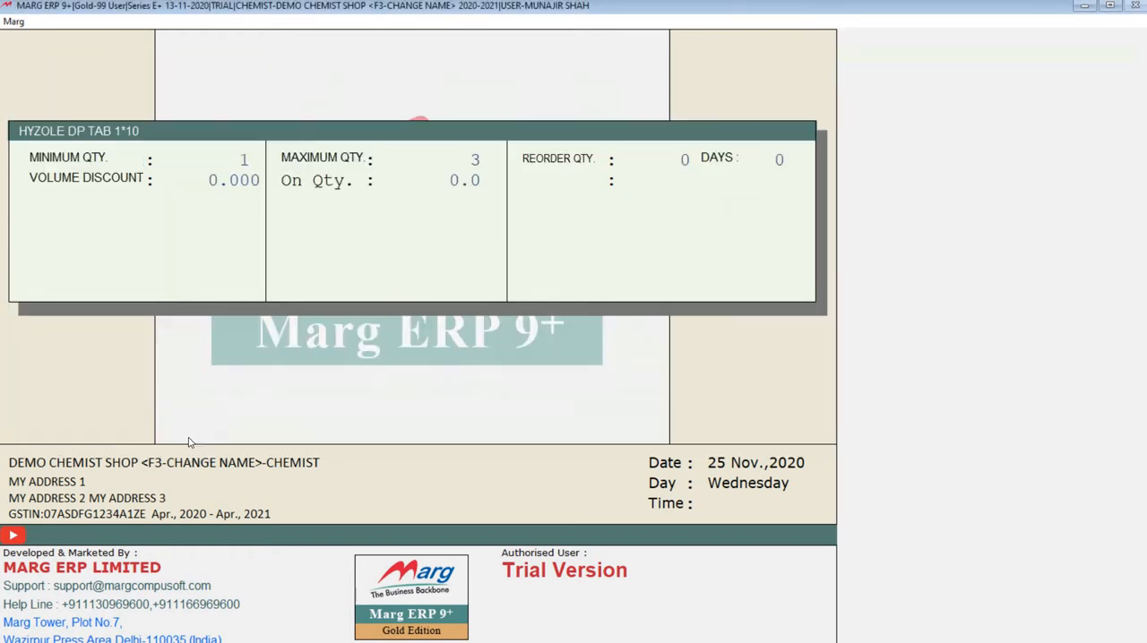
Set the Narcotic and Schedule H options of HYZOLE DP TAB to No.
key(Return)
key(Return)
key(Return)
key(Return)
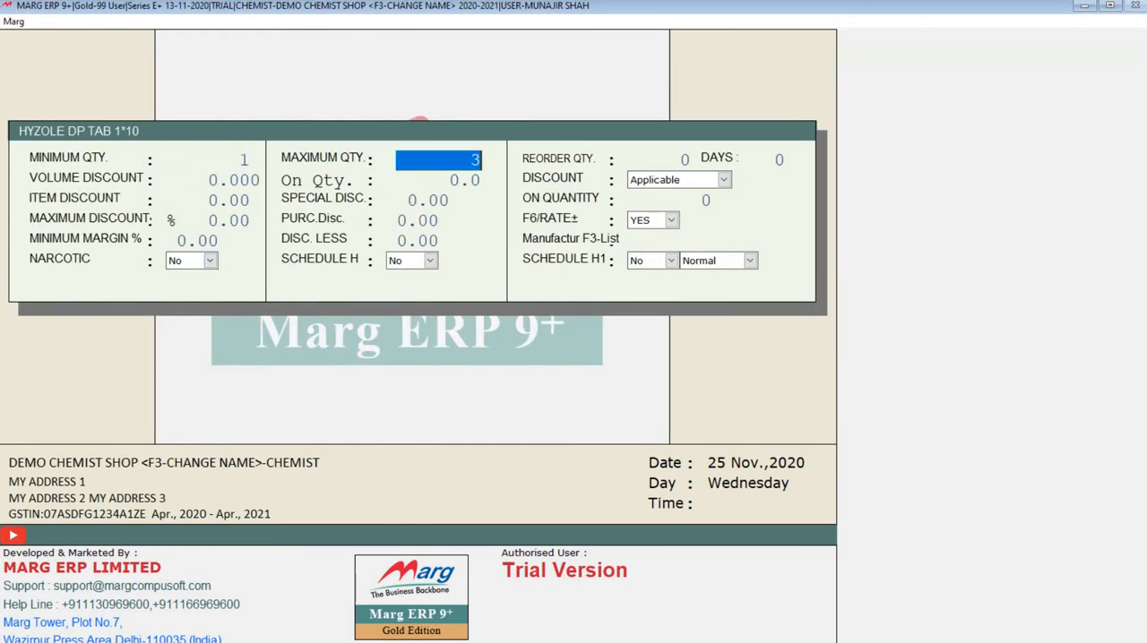
key(Return)
key(Return)
key(Return)
key(Return)
key(Return)
key(Return)
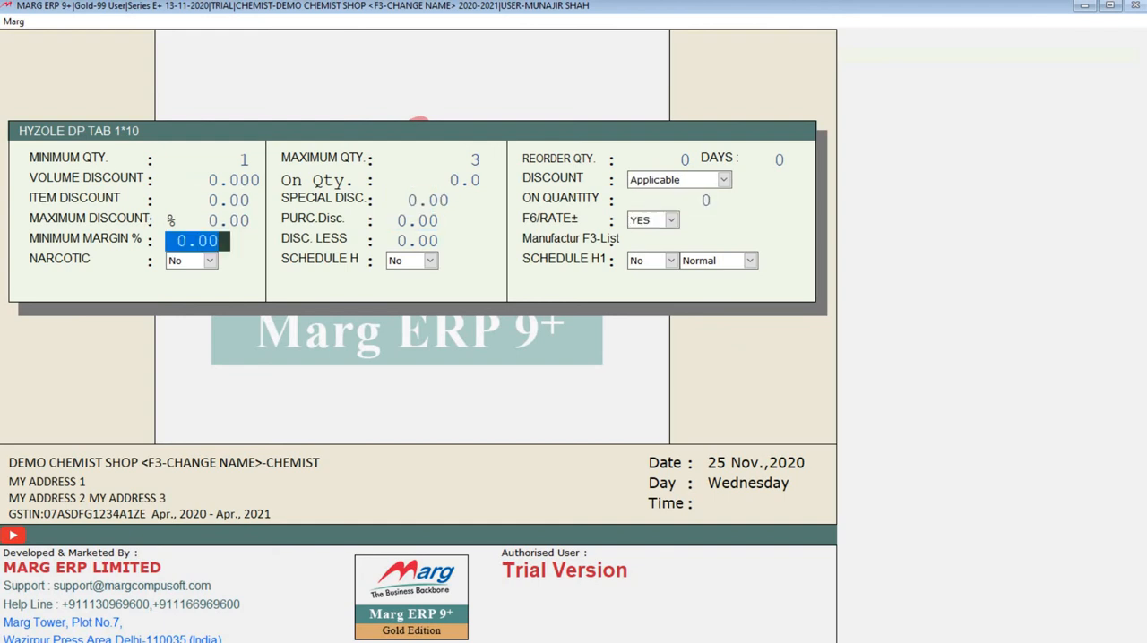
key(Up)
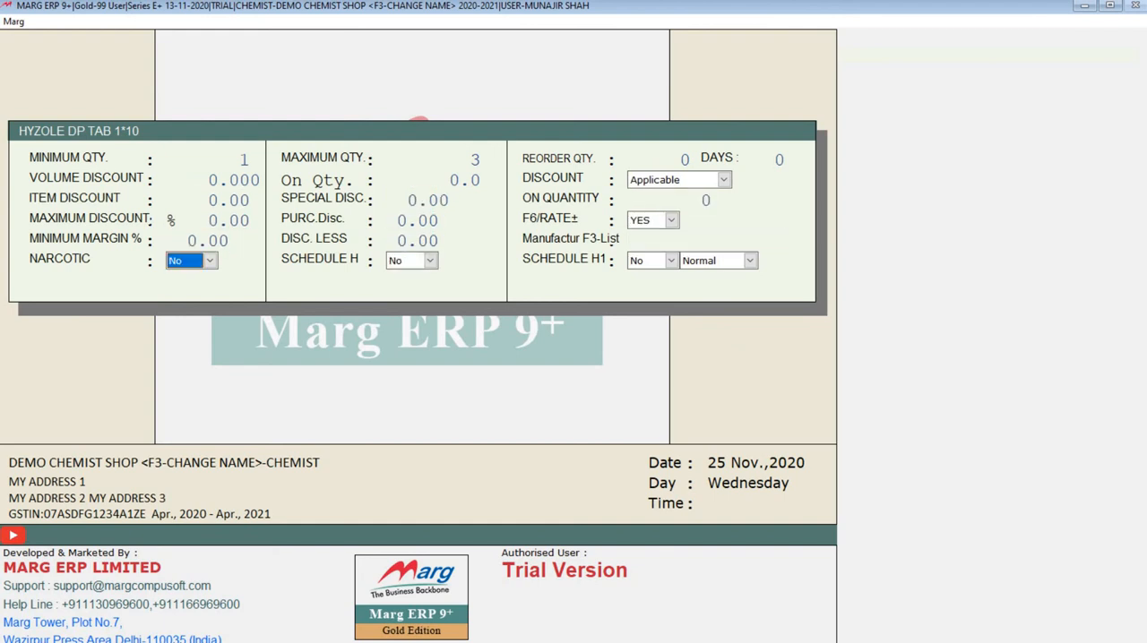
key(y)
key(n)
key(Return)
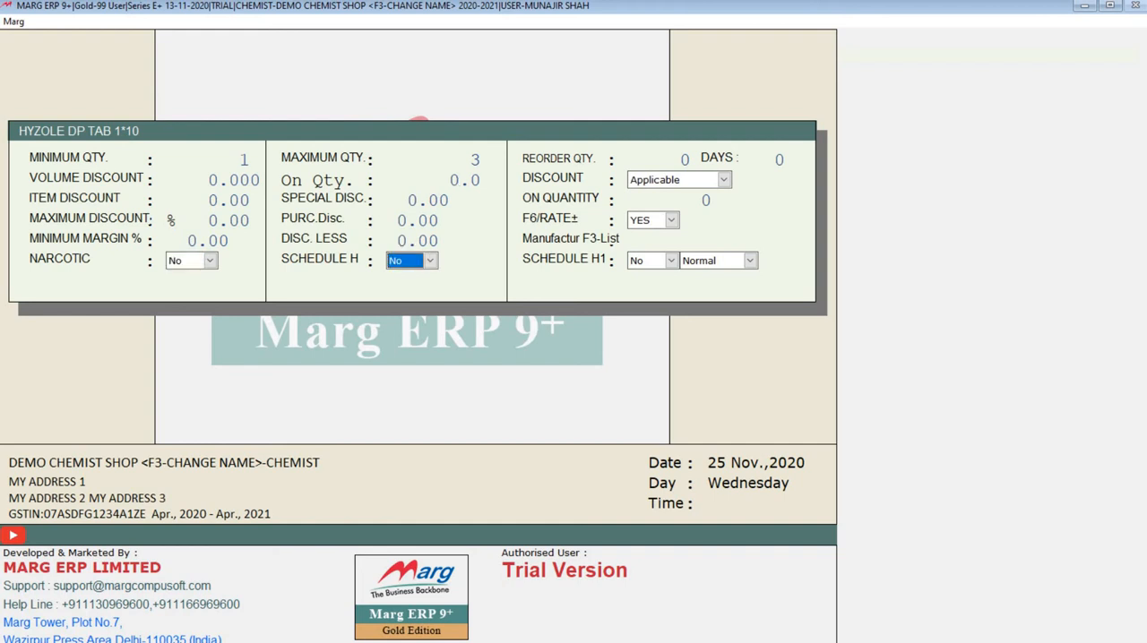
key(y)
key(n)
key(Return)
Set Schedule H1 to No with the Normal type, and finish modifying the item.
key(alt+Down)
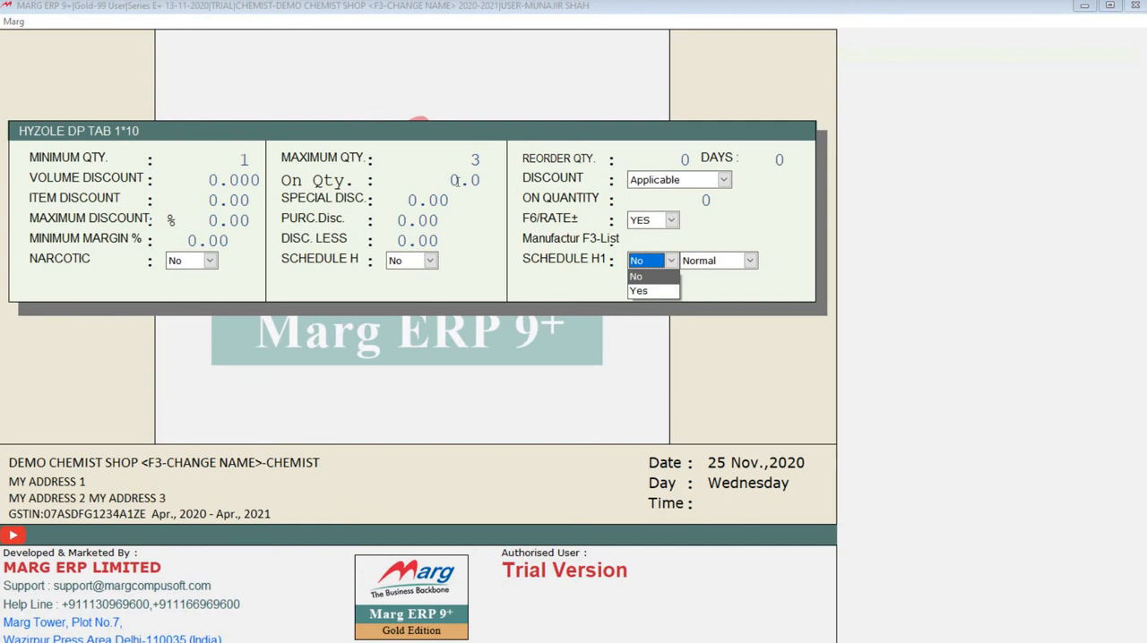
key(Return)
key(Return)
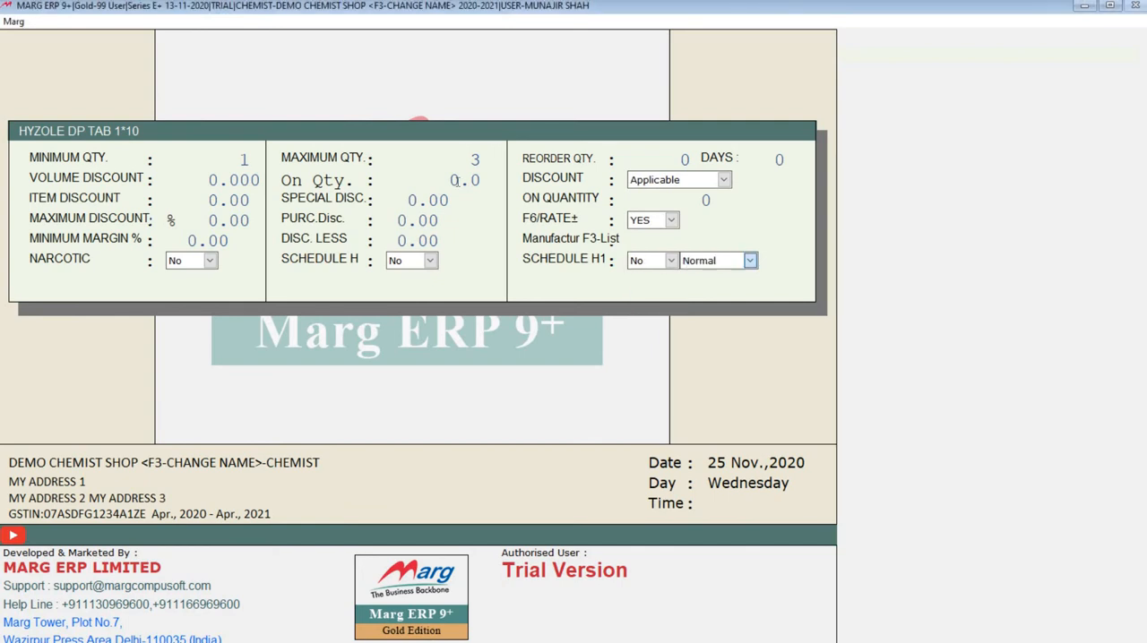
key(alt+Down)
key(Down)
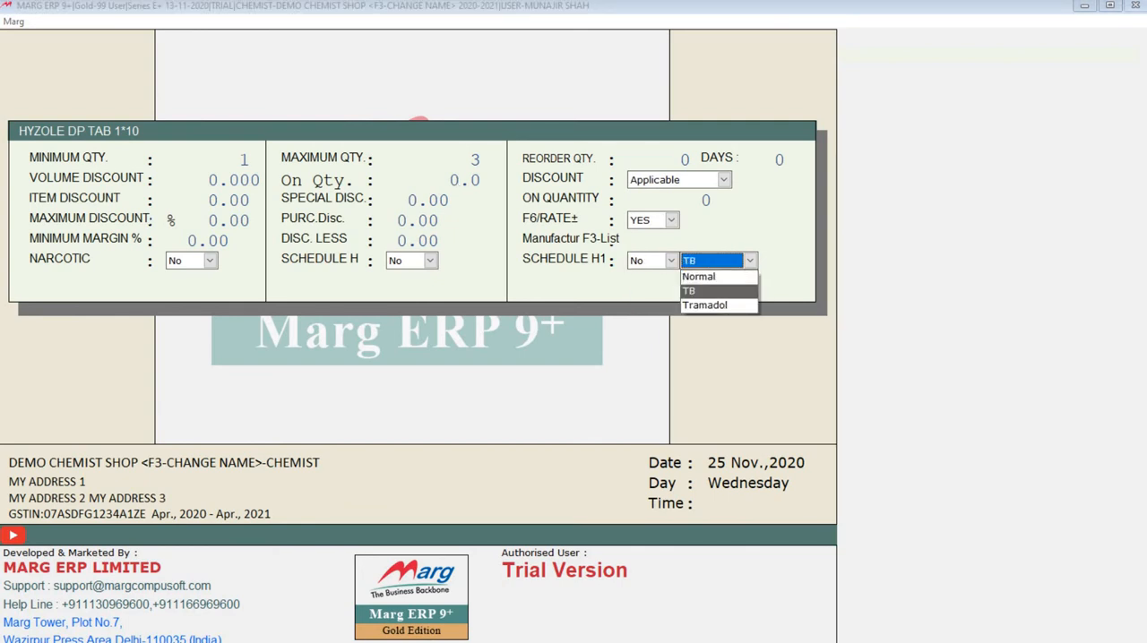
key(Down)
key(Up)
key(Up)
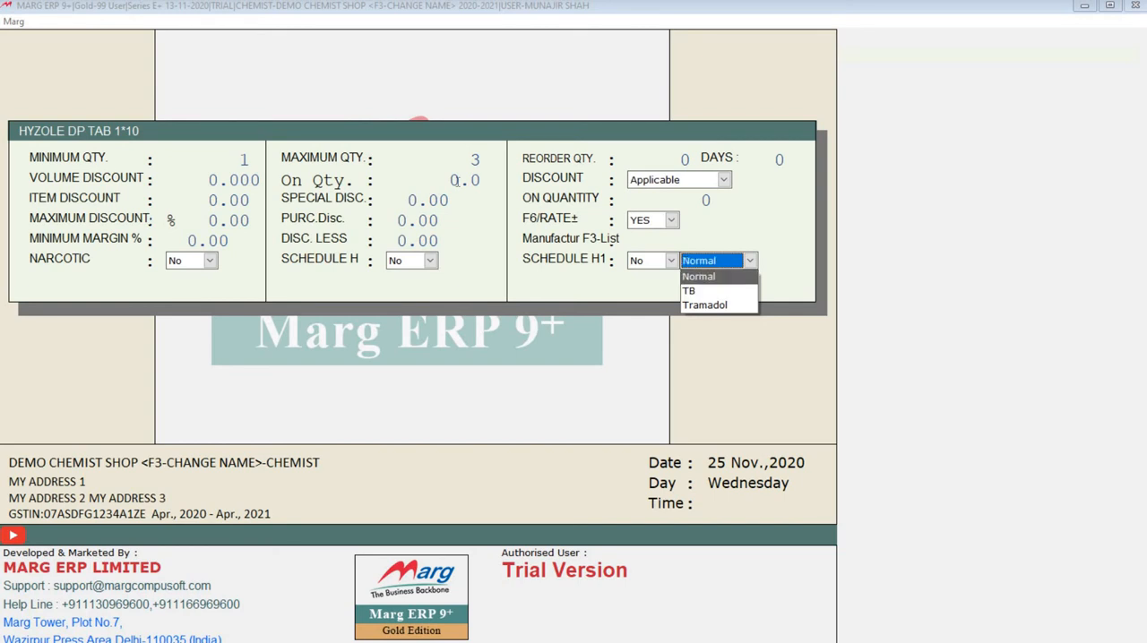
key(Return)
key(Return)
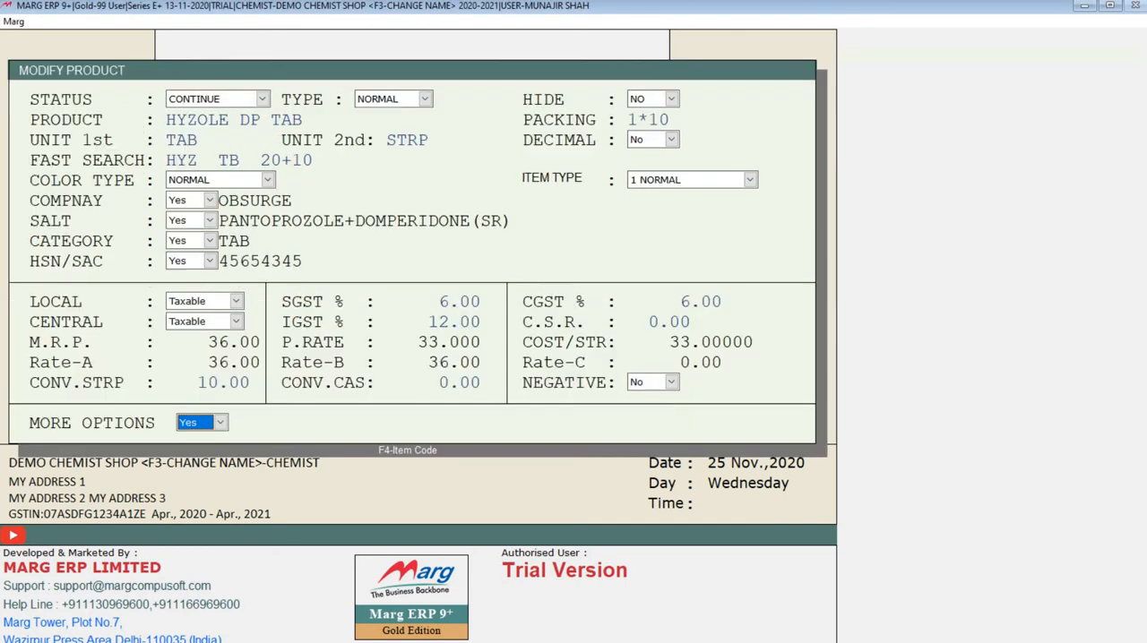
key(Return)
key(Return)
key(Escape)
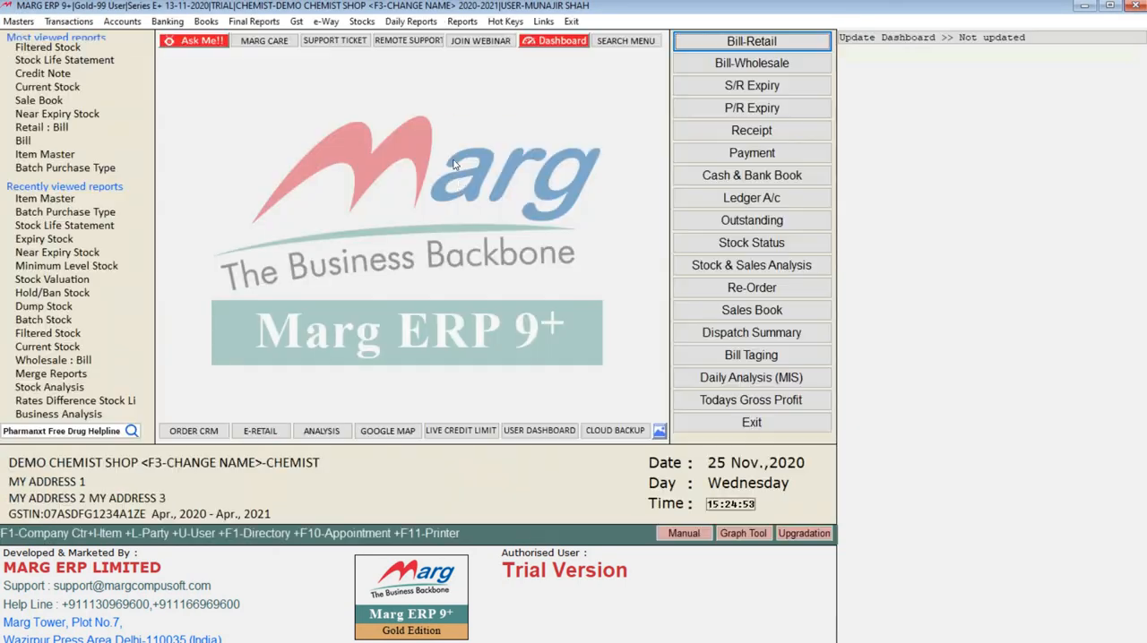
Look over the department reports, and check the companies offered in Merge Reports for different financial year, all companies.
click(362, 21)
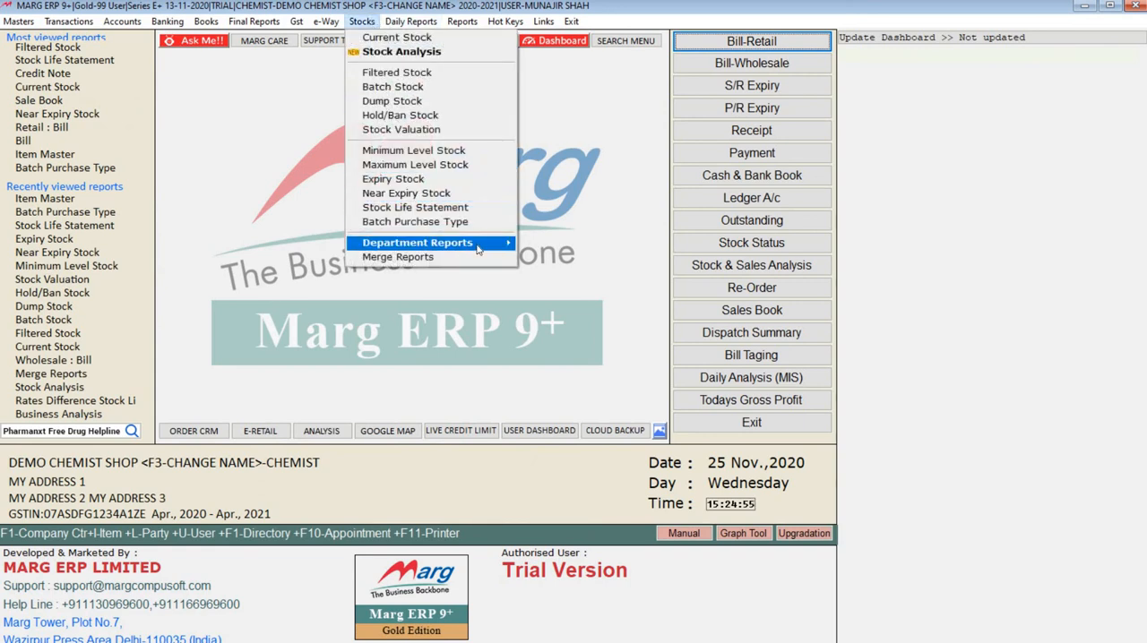
mouse_move(466, 242)
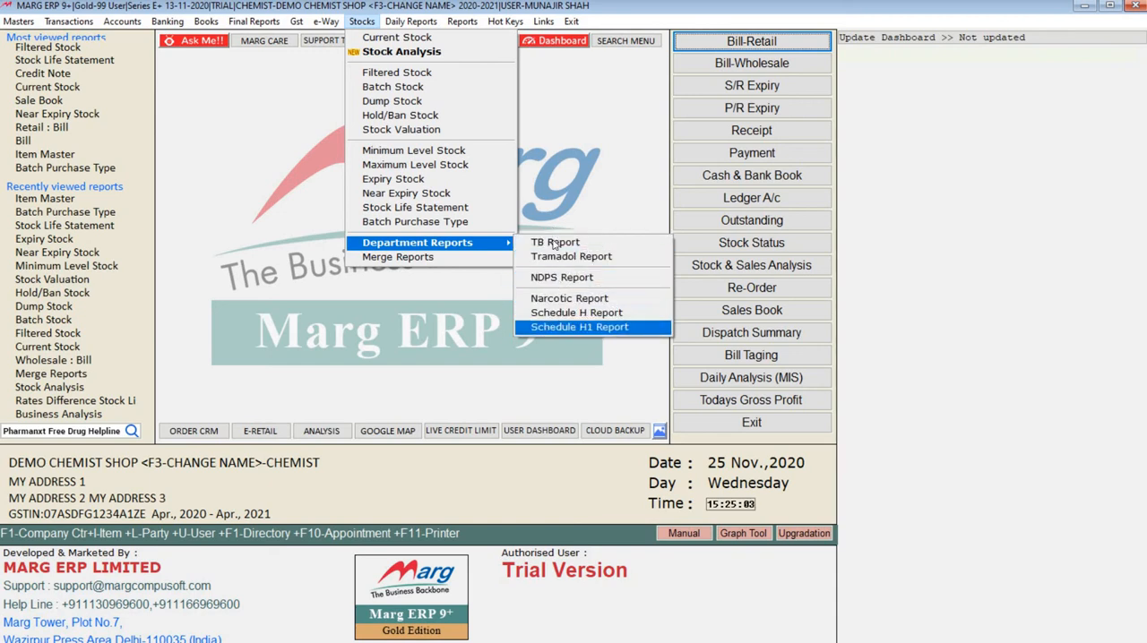
click(418, 259)
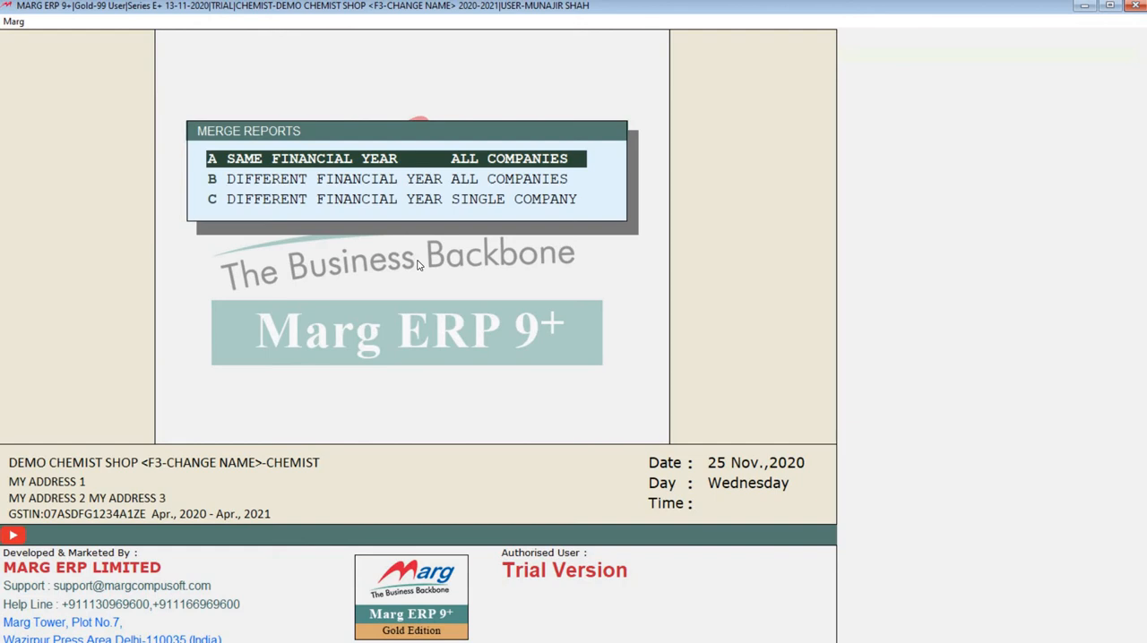
key(Down)
key(Up)
key(Down)
key(Return)
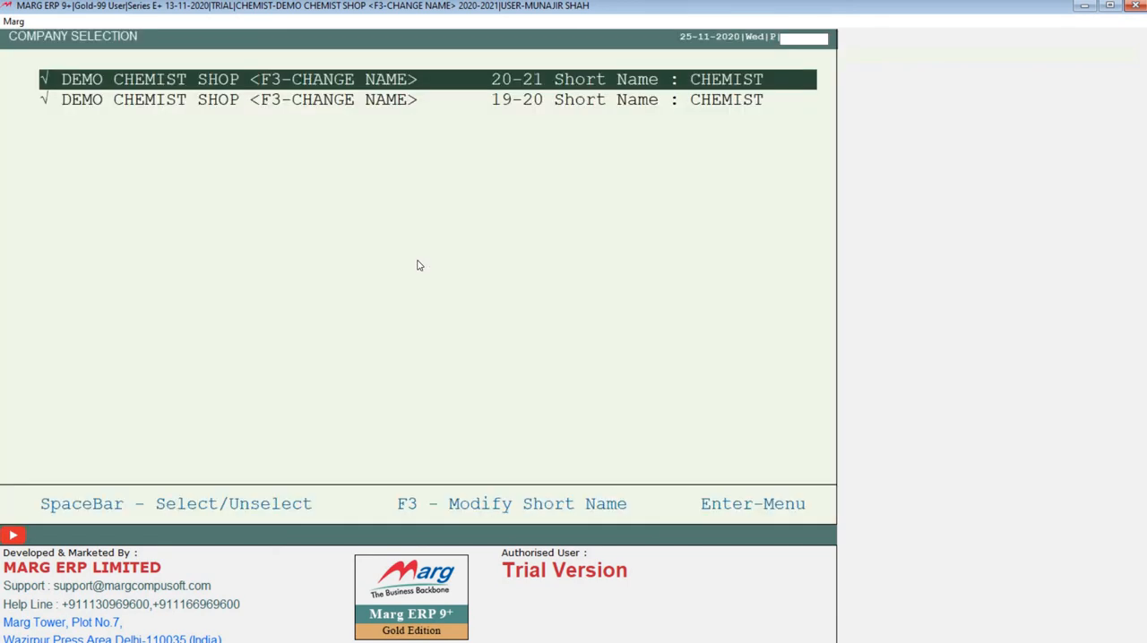
key(Down)
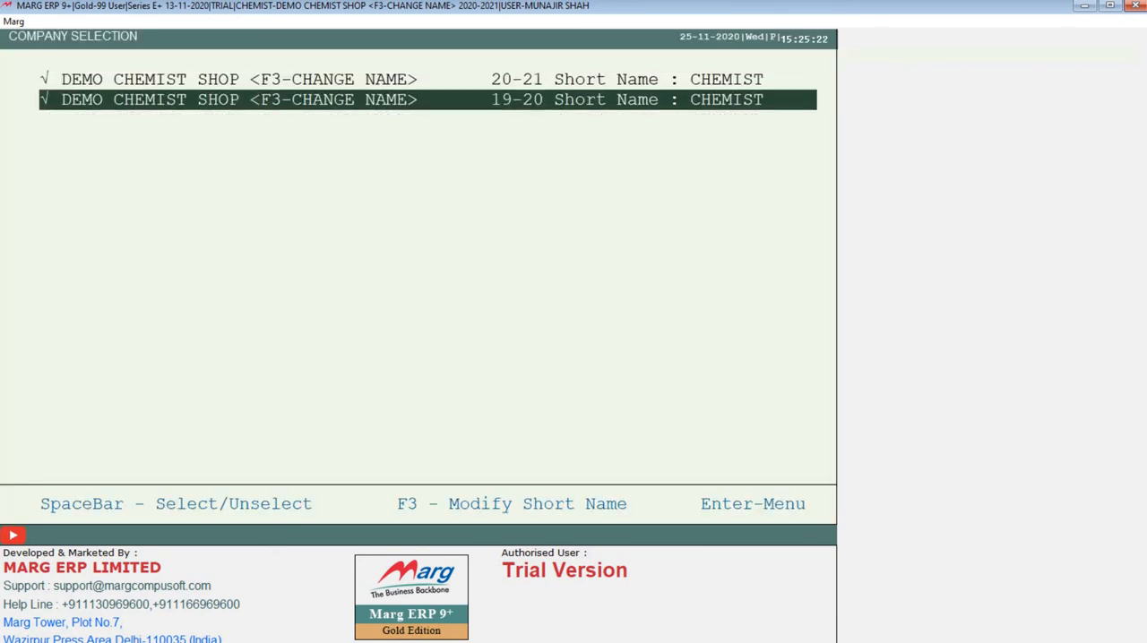
key(Return)
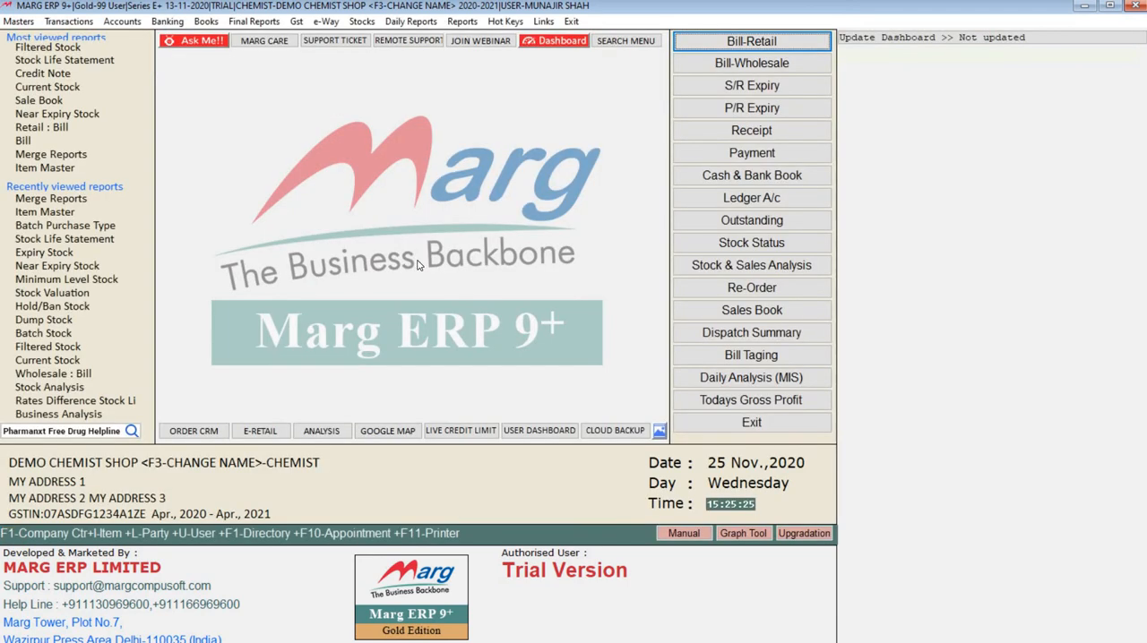
click(362, 24)
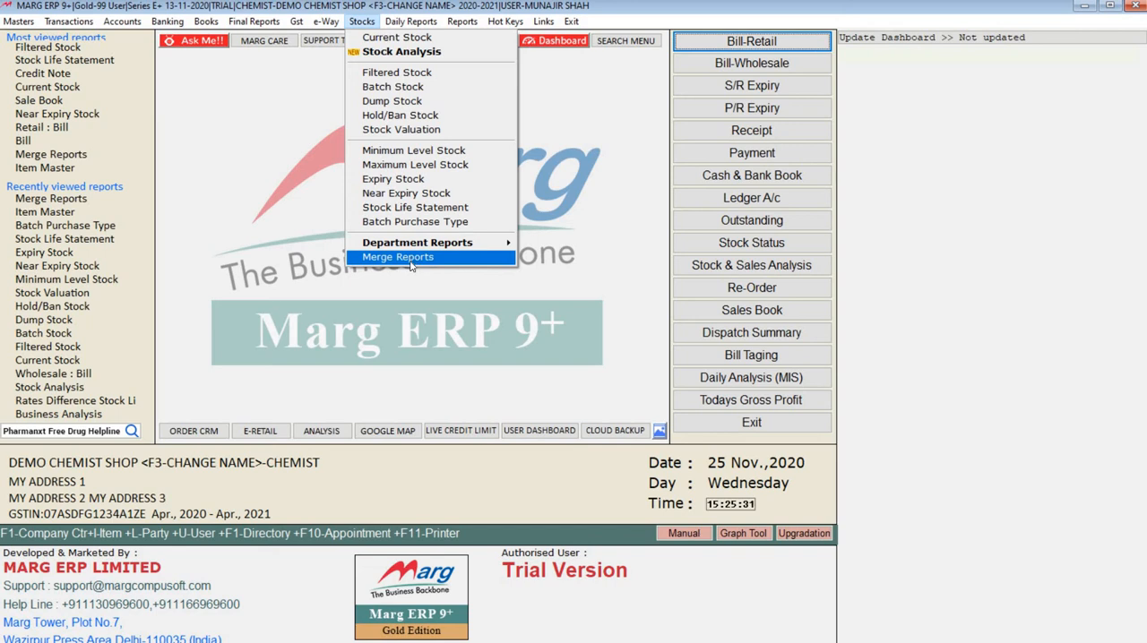
mouse_move(392, 24)
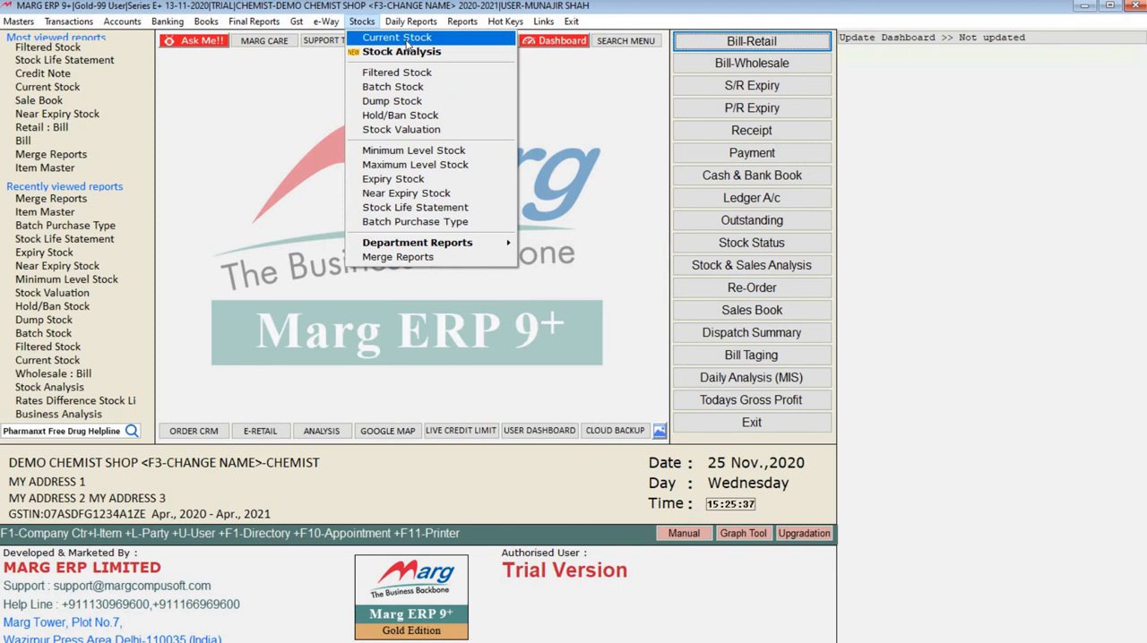
click(490, 496)
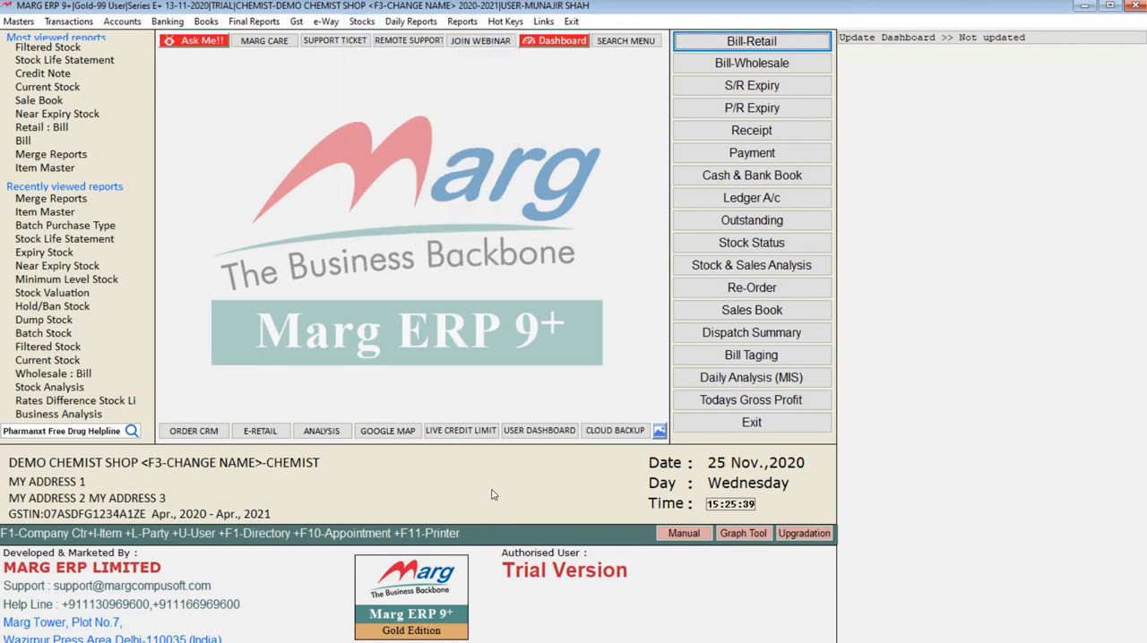
Open the company selection of the Stock Analysis report.
click(361, 22)
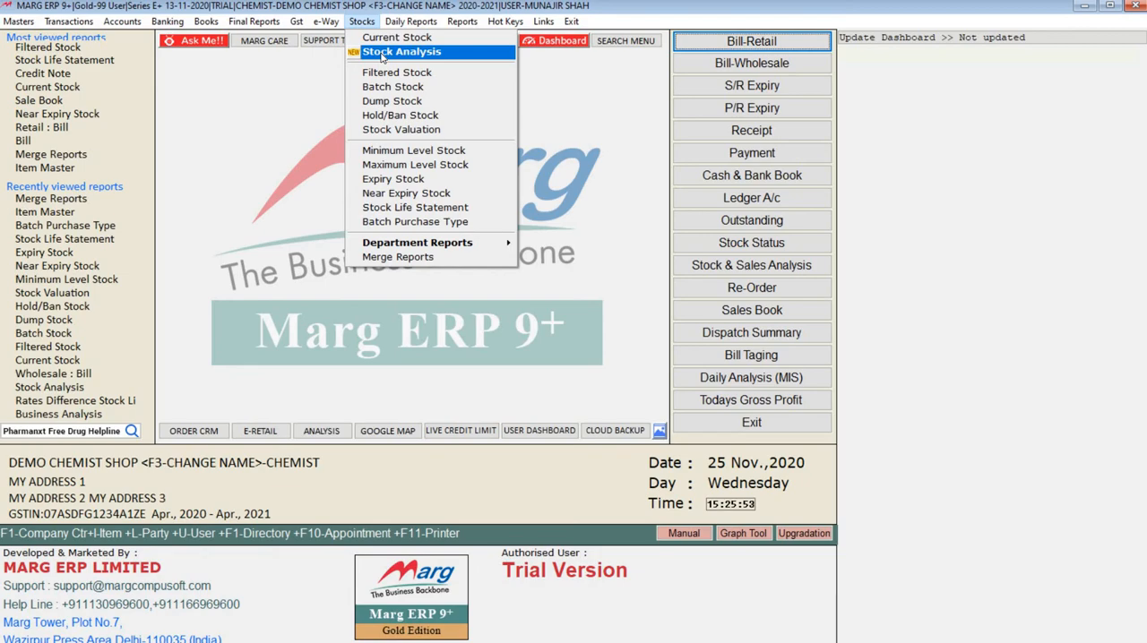
click(383, 56)
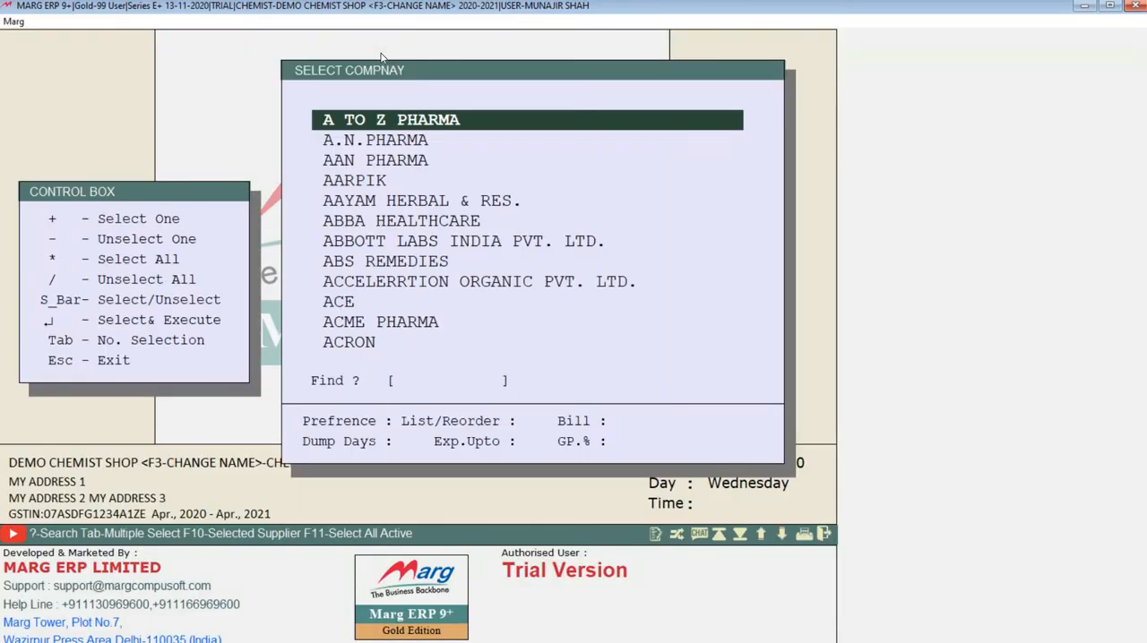
Mark ANHIL PARENTERALS, ANIKEM LABORATORIES and ANKUR PHARMA in the company list.
key(Down)
key(Down)
key(Down)
key(Down)
key(Down)
key(Down)
key(Down)
key(Down)
key(Down)
key(Down)
key(Down)
key(Down)
key(Down)
key(Down)
key(Down)
key(Down)
key(Down)
key(Down)
key(Down)
key(Down)
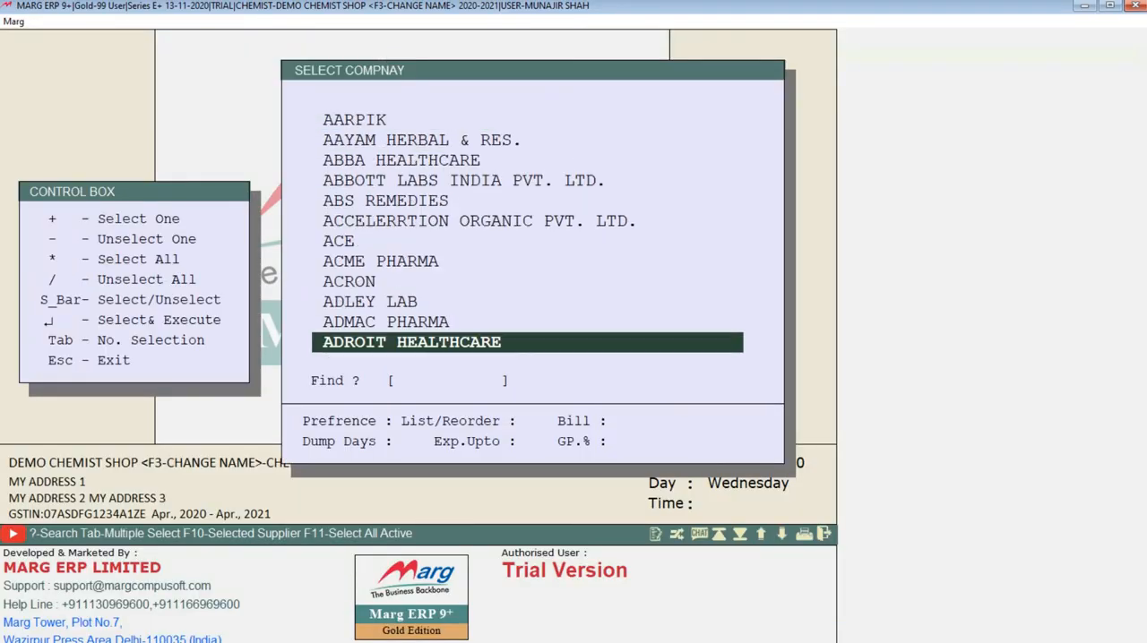
key(Down)
key(Down)
key(Down)
key(Down)
key(Down)
key(Down)
key(Down)
key(Down)
key(Down)
key(Down)
key(Down)
key(Down)
key(Down)
key(Down)
key(Down)
key(Down)
key(Down)
key(Down)
key(Down)
key(Down)
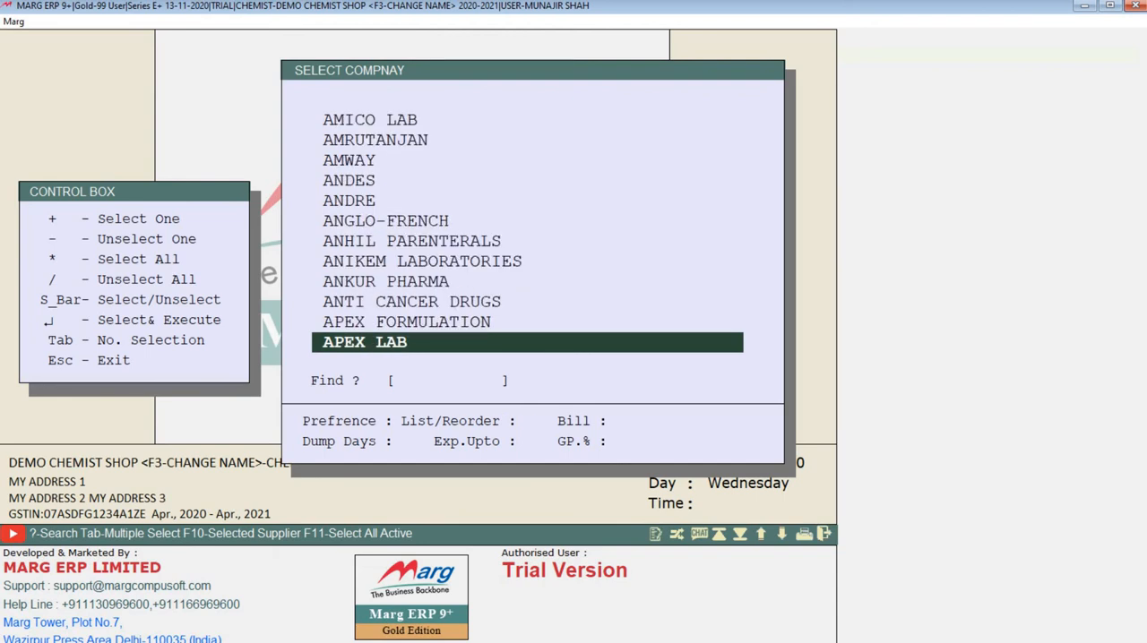
key(Up)
key(Up)
key(Up)
key(Up)
key(Up)
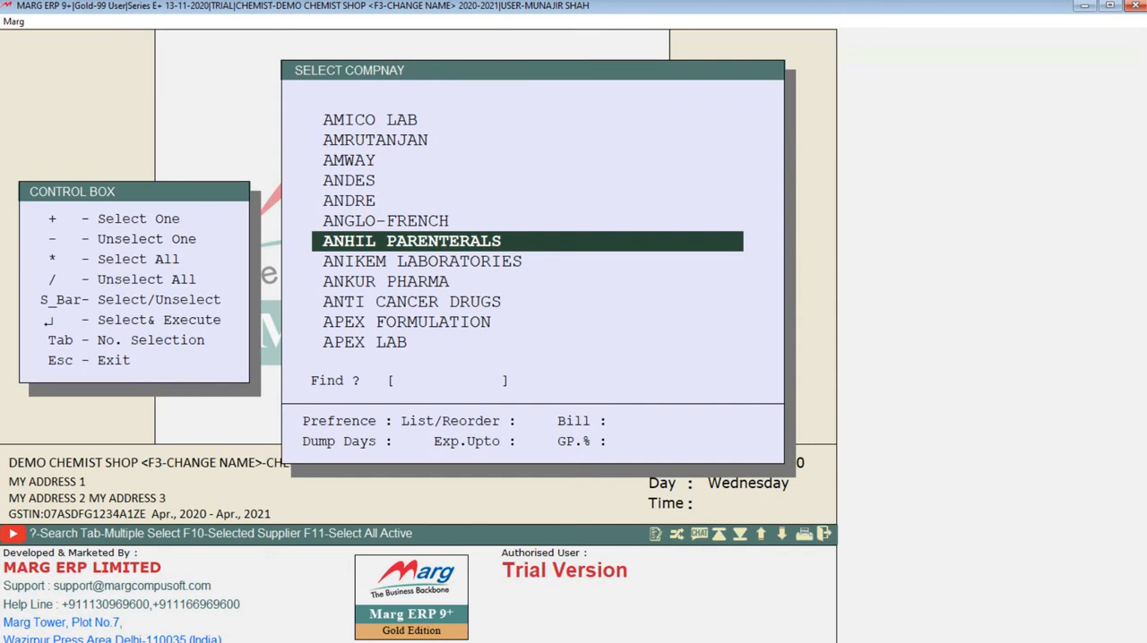
key(space)
key(space)
key(space)
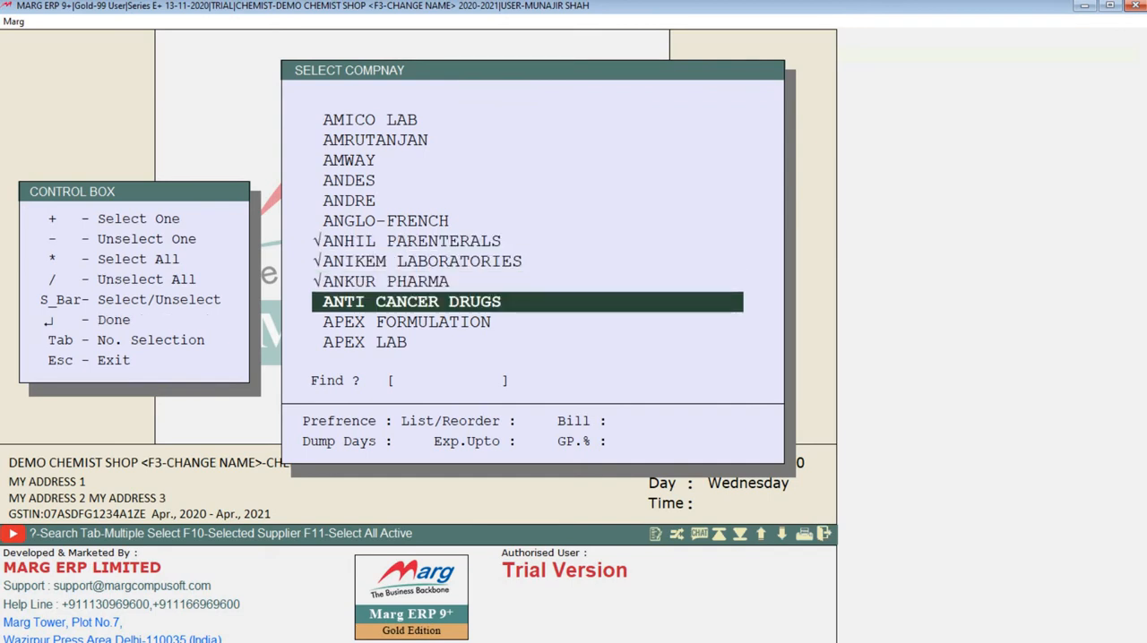
Include all companies in the Stock Analysis selection and open the Order Planning options.
key(asterisk)
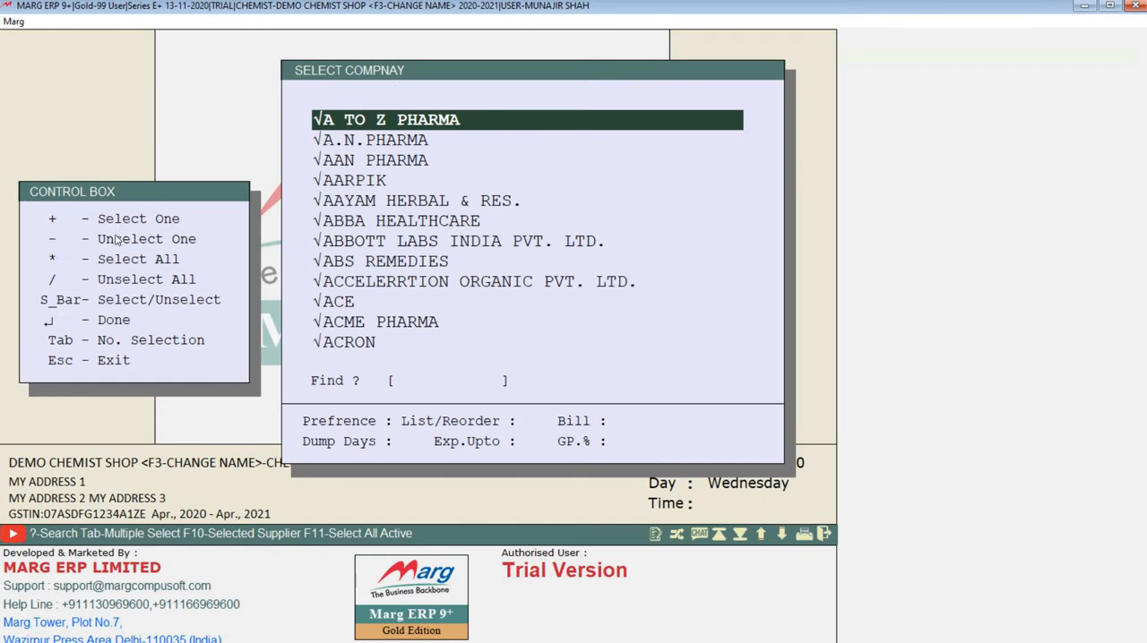
key(Return)
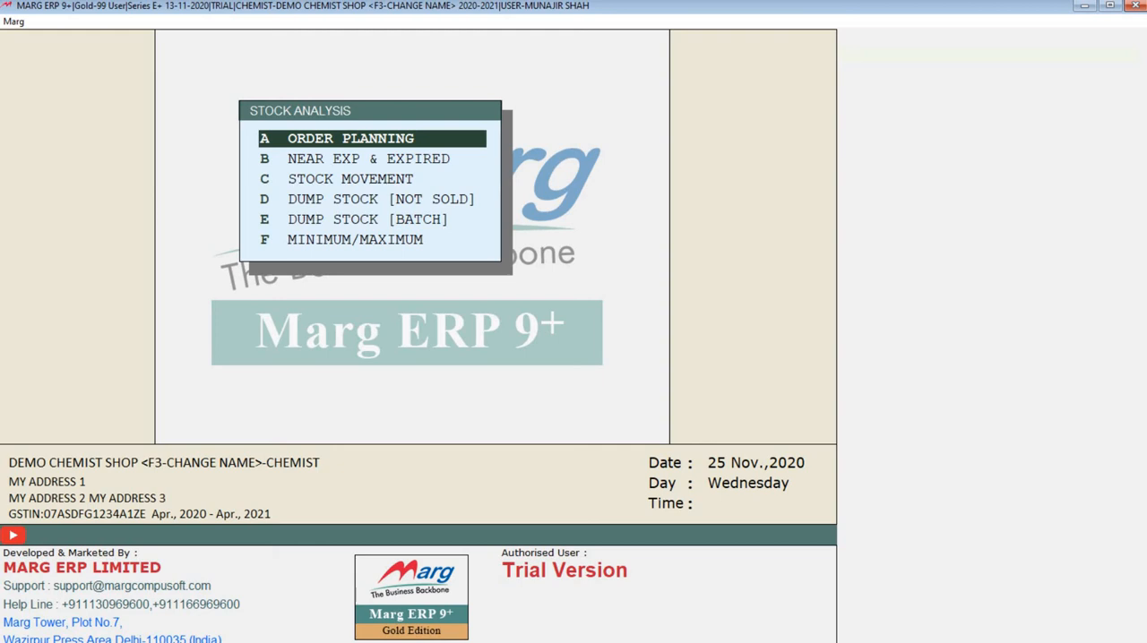
key(Down)
key(Up)
key(Return)
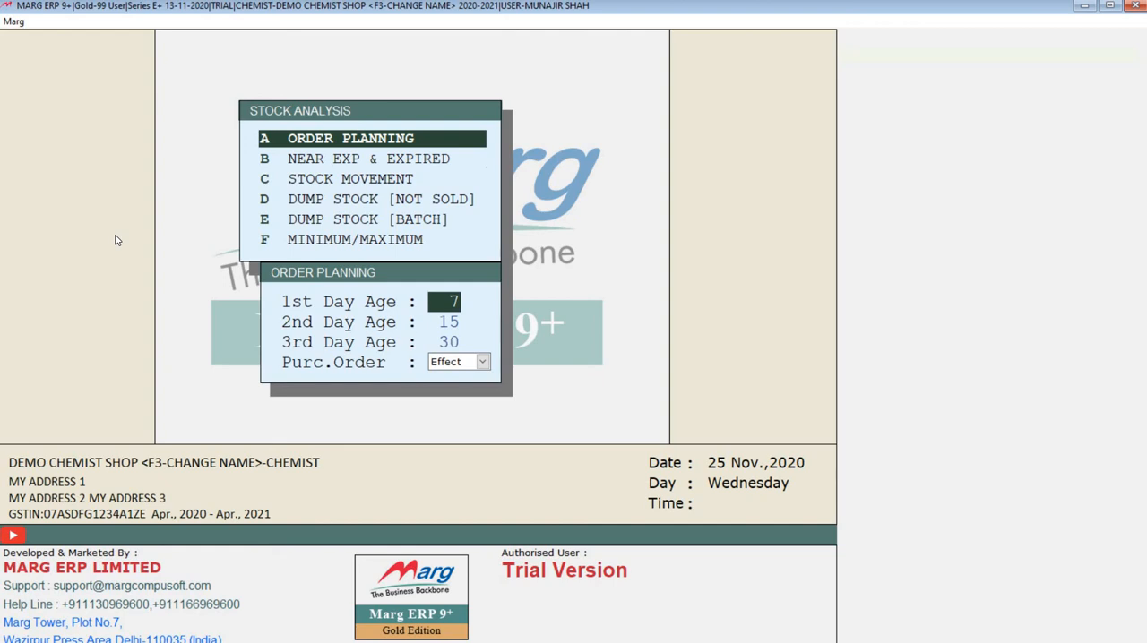
Run the Order Planning report for day ages 7, 15 and 30 with Purc.Order set to No, review it and close it.
key(Return)
key(Return)
key(Return)
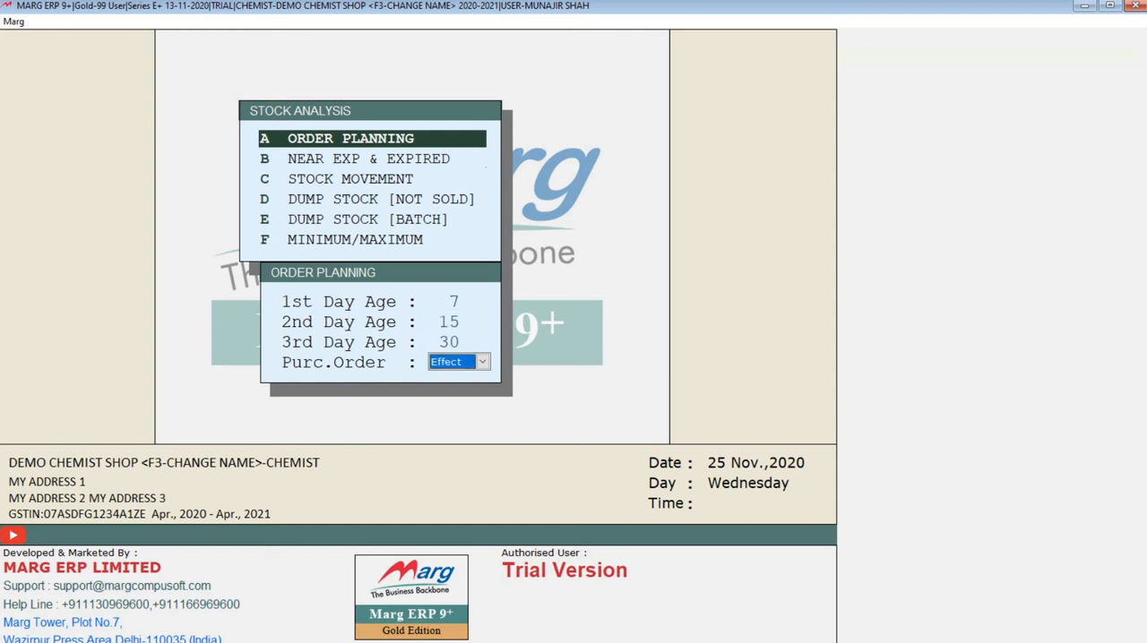
key(space)
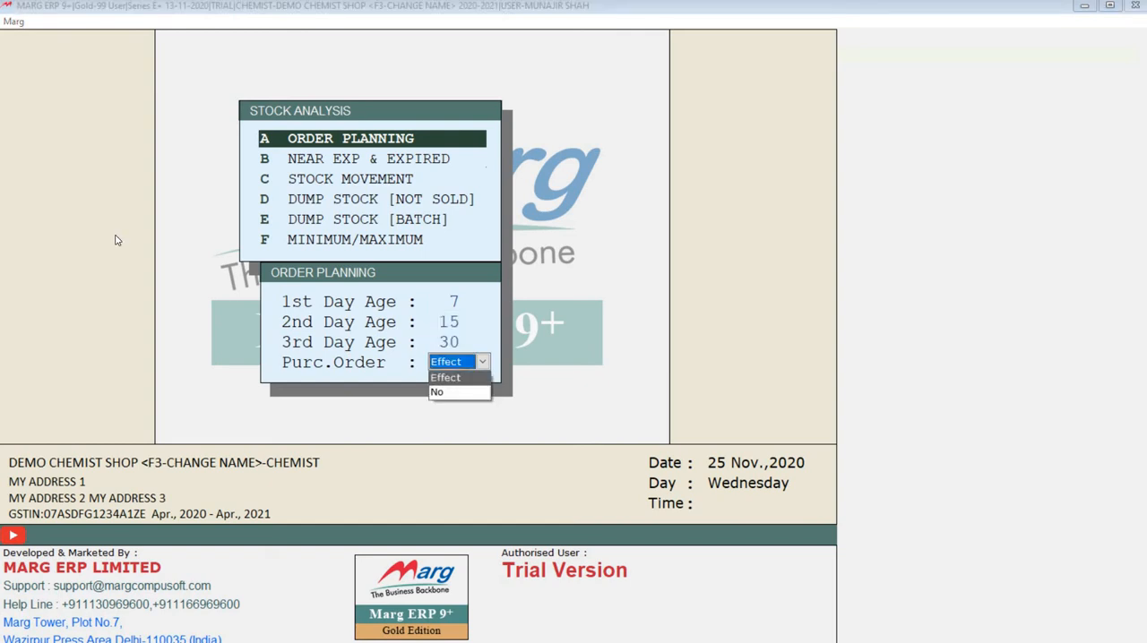
key(Down)
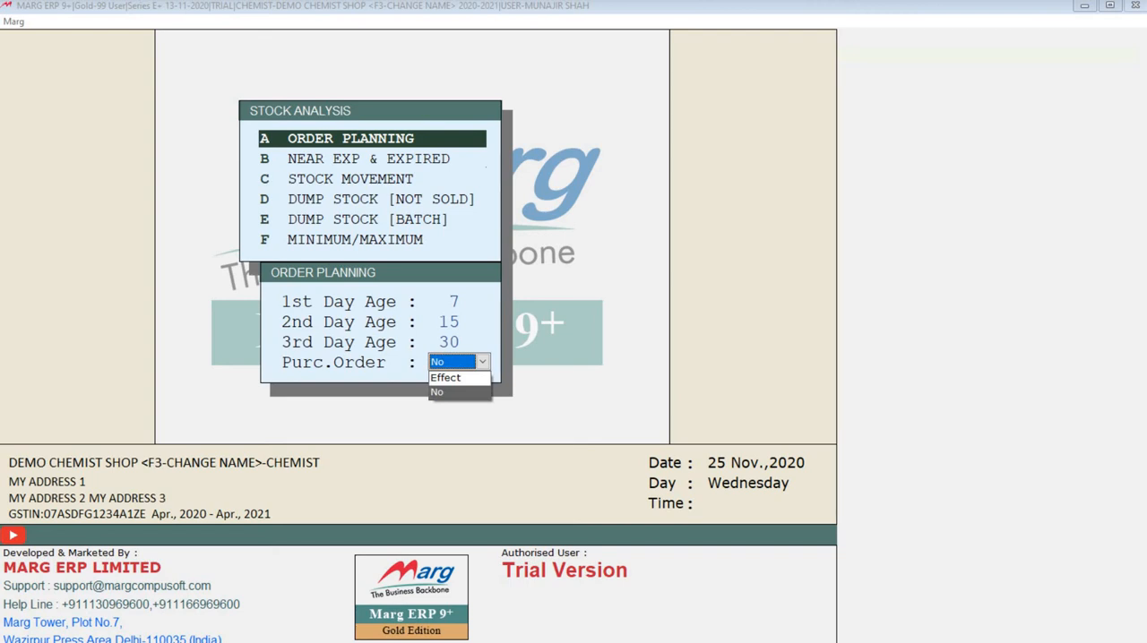
key(Return)
key(Return)
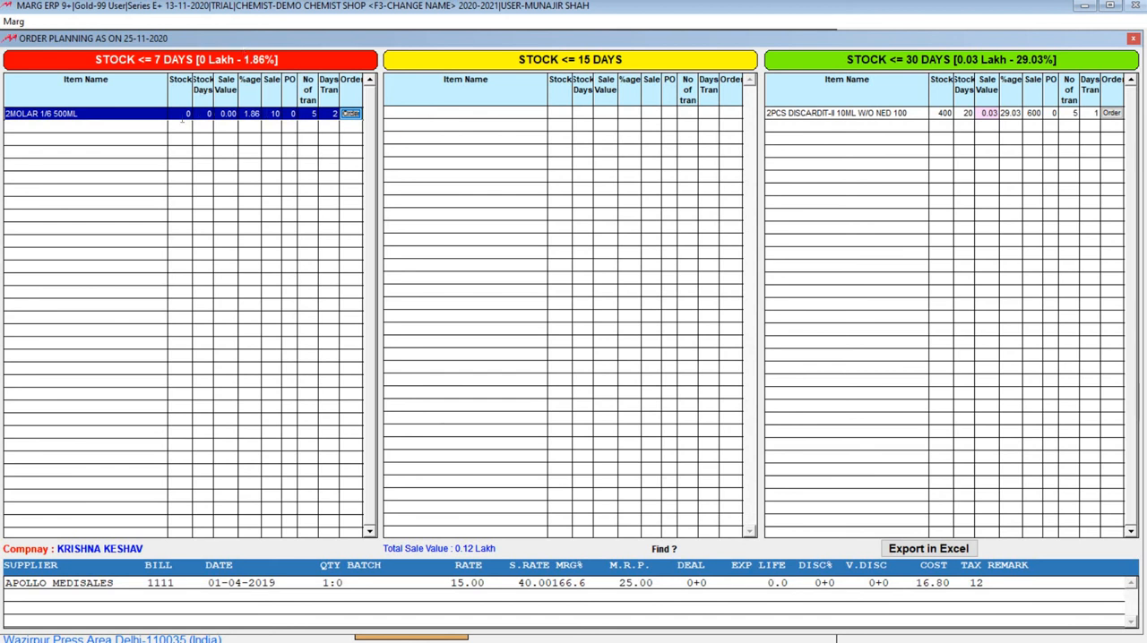
click(530, 168)
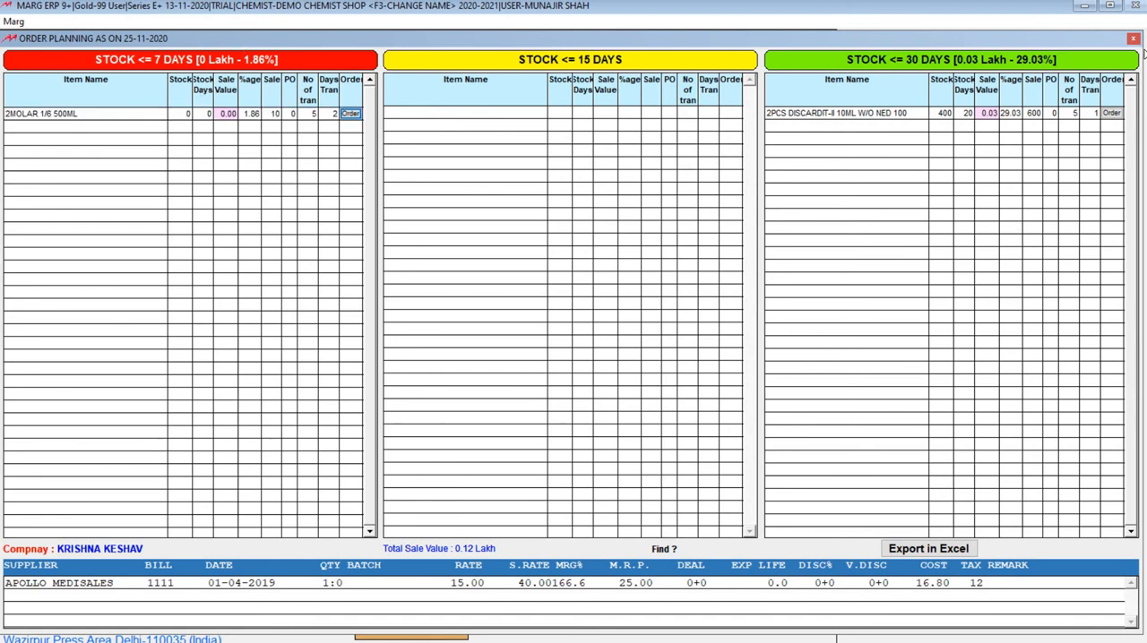
click(1133, 42)
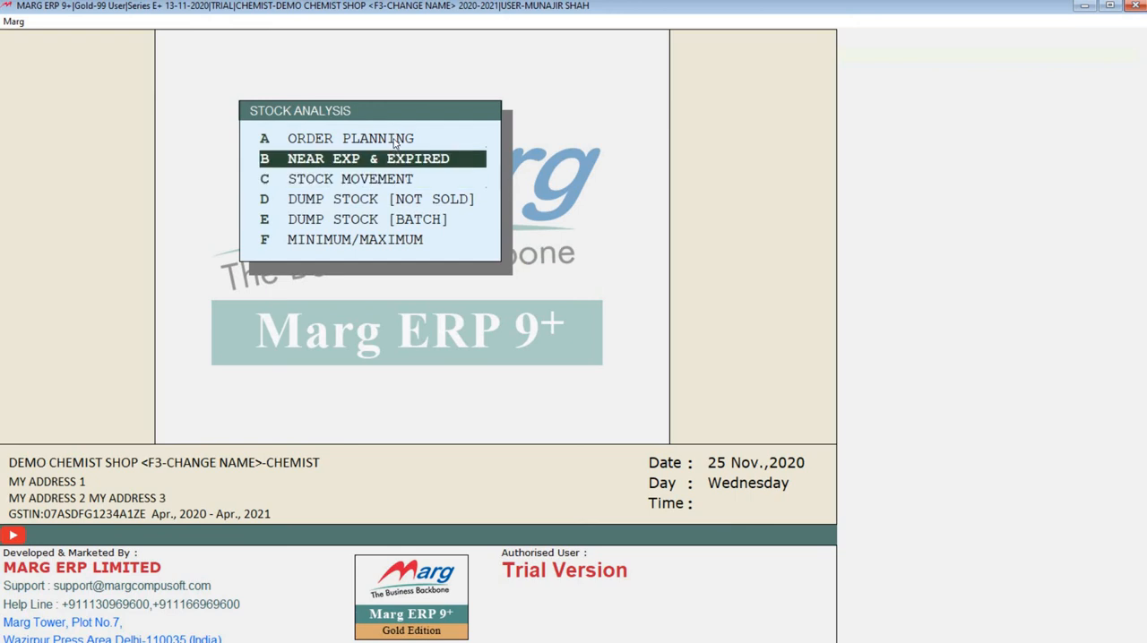
Run the Near Exp & Expired report for 30, 60 and 90 days with Expire Store Yes, and select HIMANI FAST RELIEF OINTMENT 25GM.
key(Down)
key(Return)
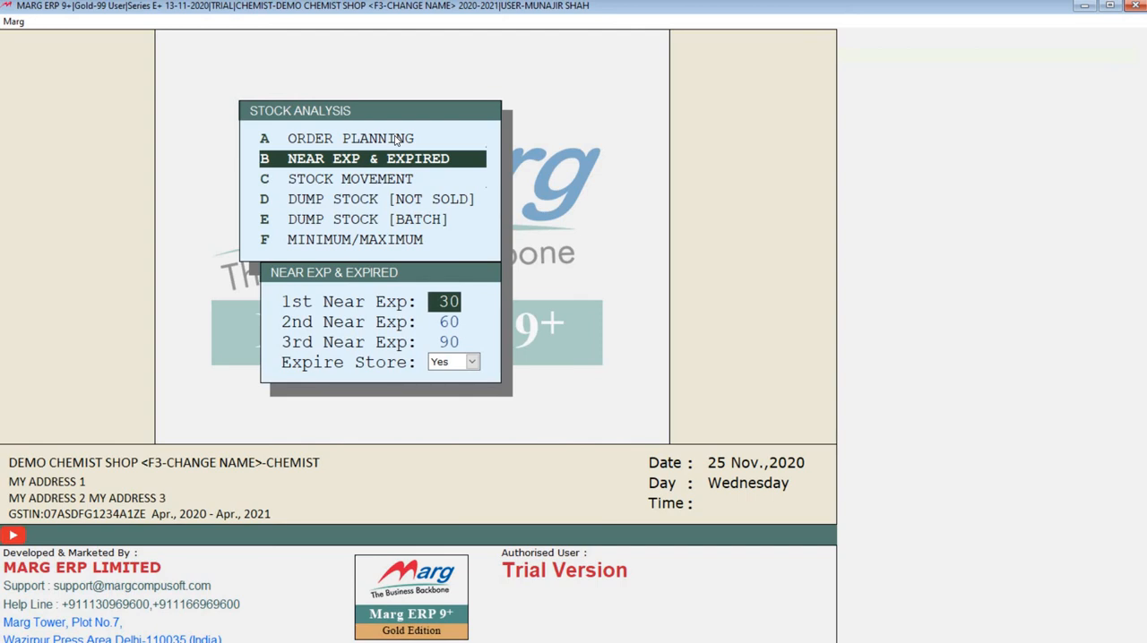
key(Return)
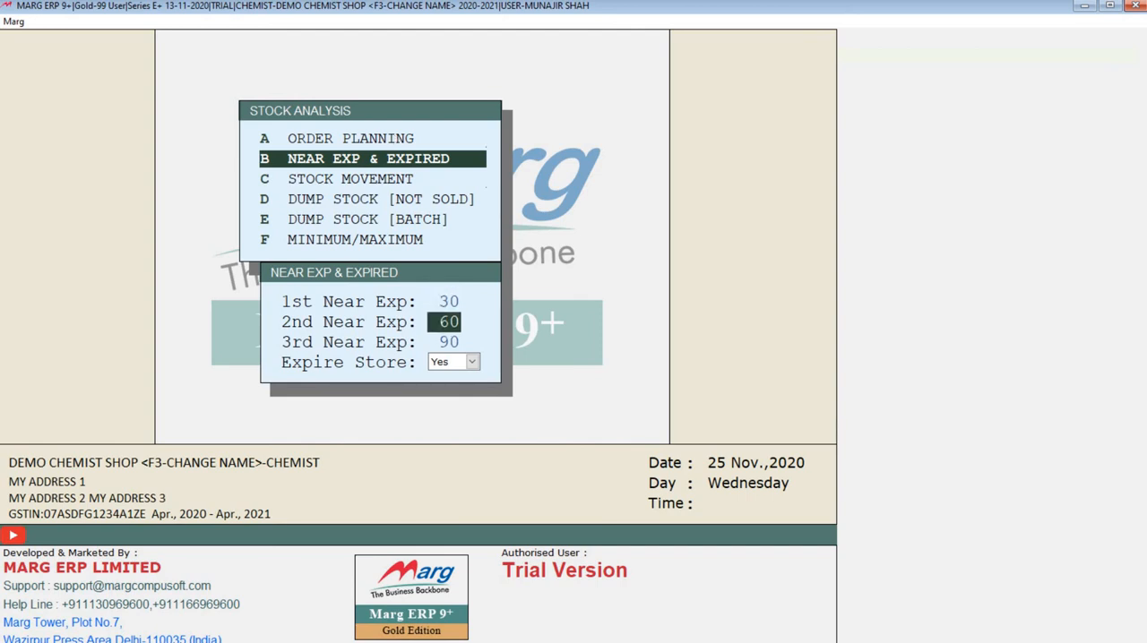
key(Return)
key(Return)
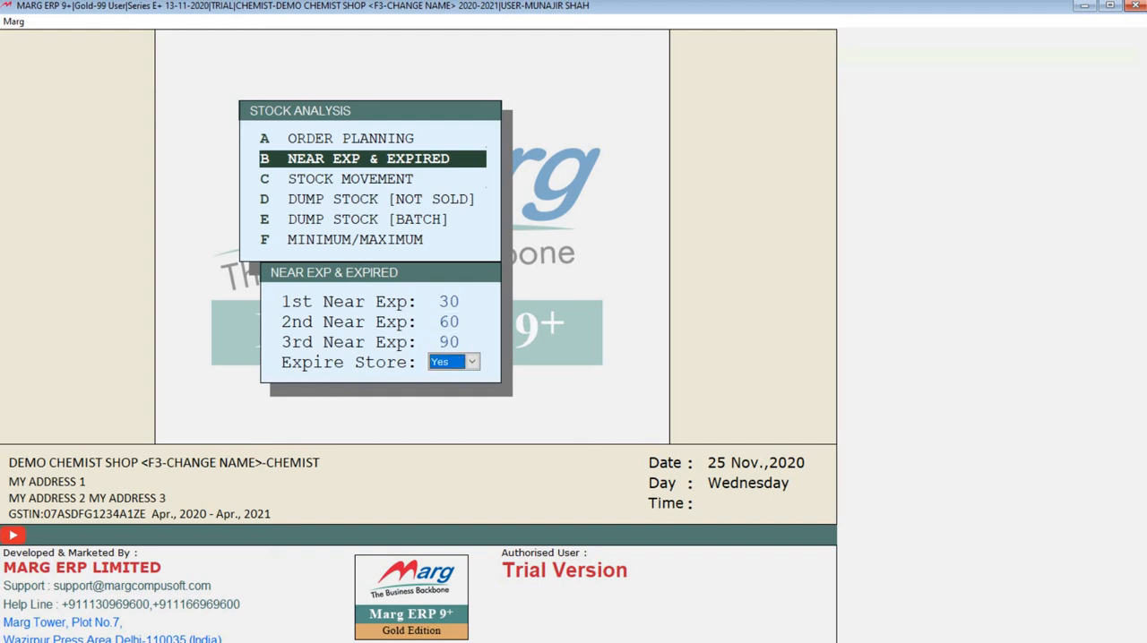
key(Return)
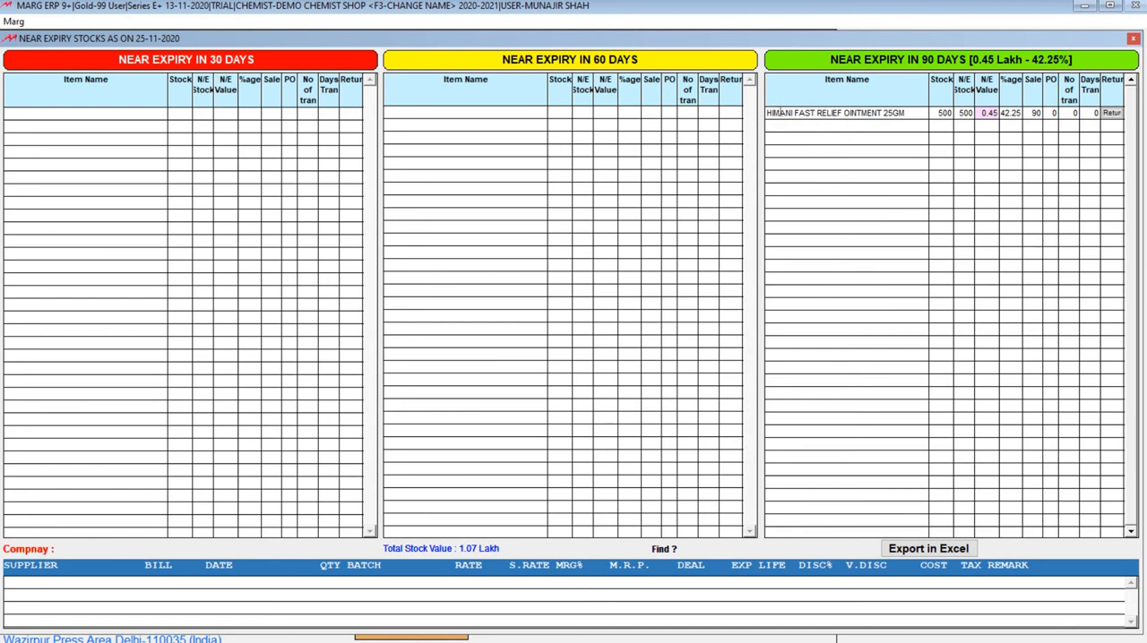
click(781, 113)
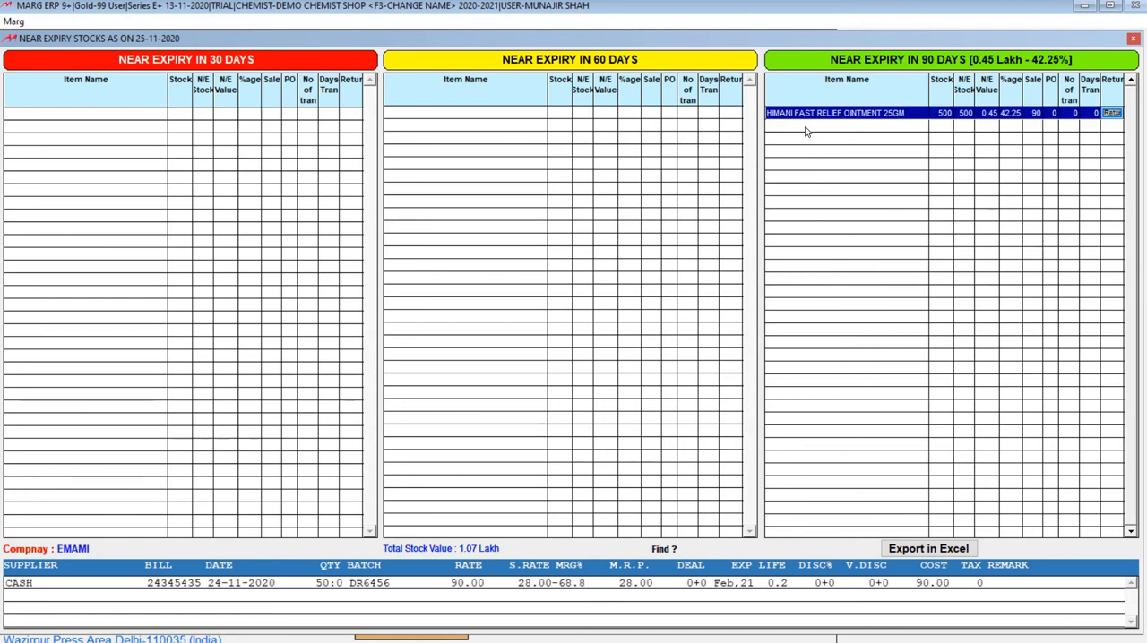